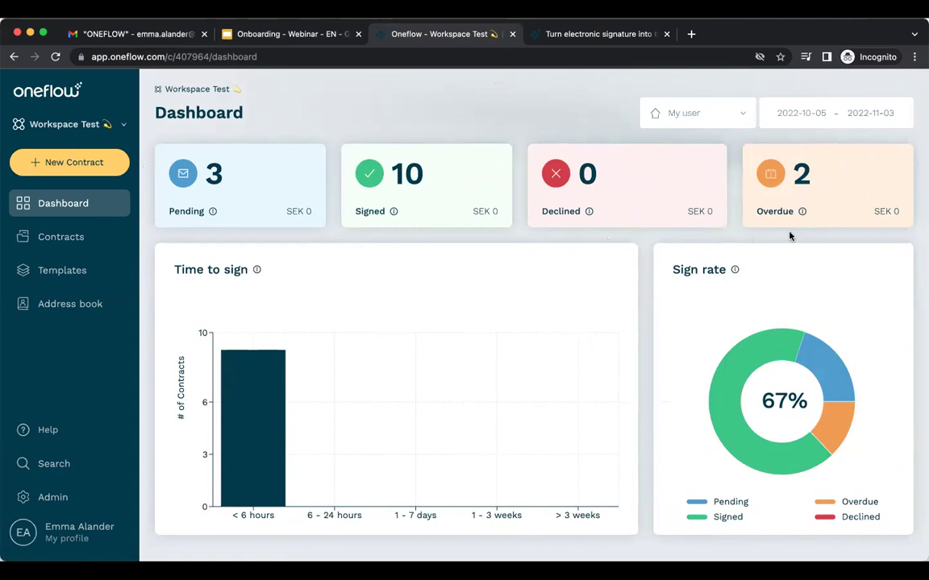
Move the dashboard date range back two months in the calendar and apply it.
scroll(344, 265, down, 1)
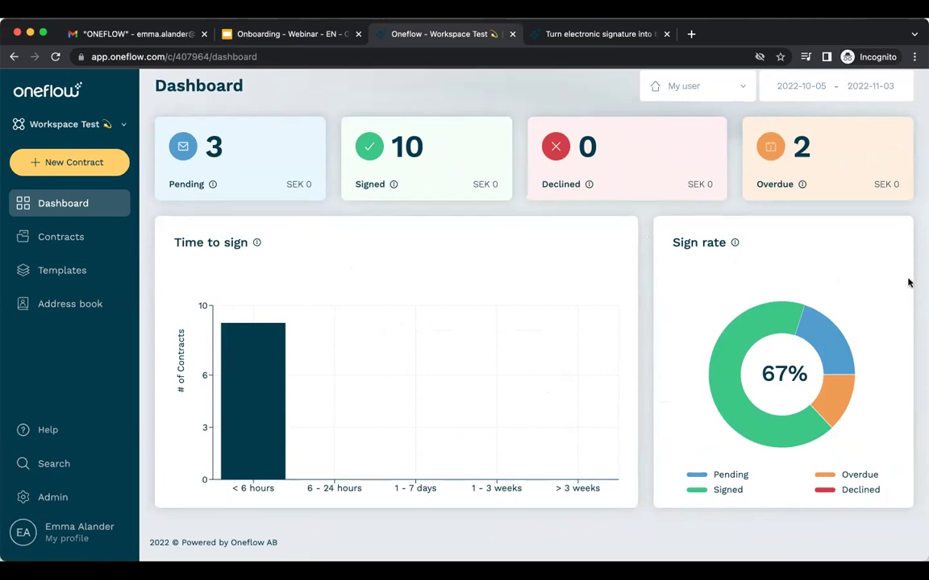
scroll(909, 282, up, 1)
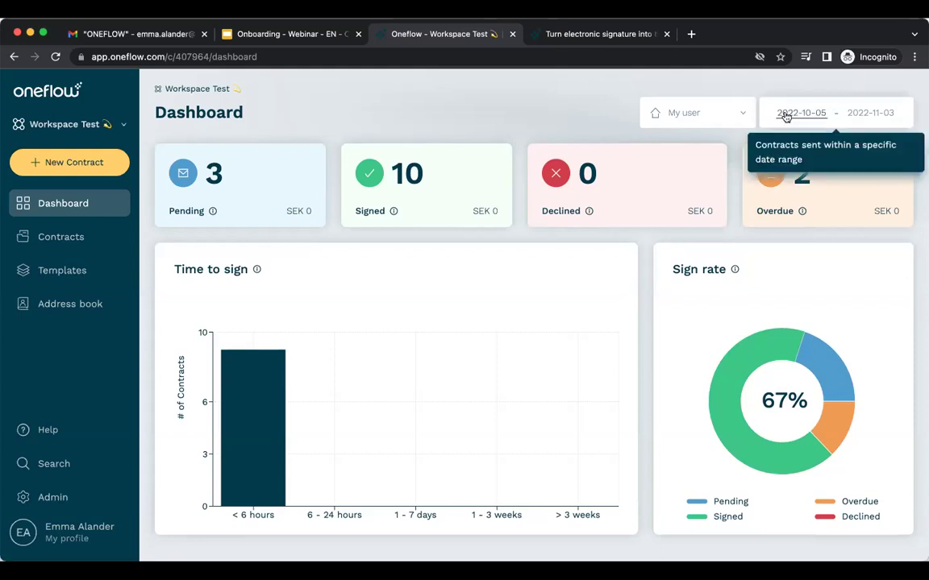
click(786, 115)
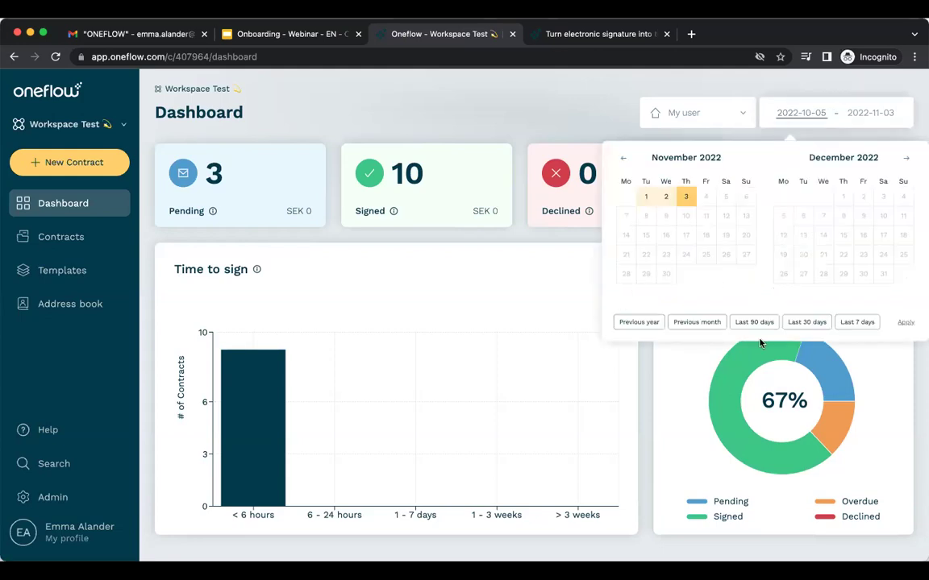
click(623, 159)
click(623, 158)
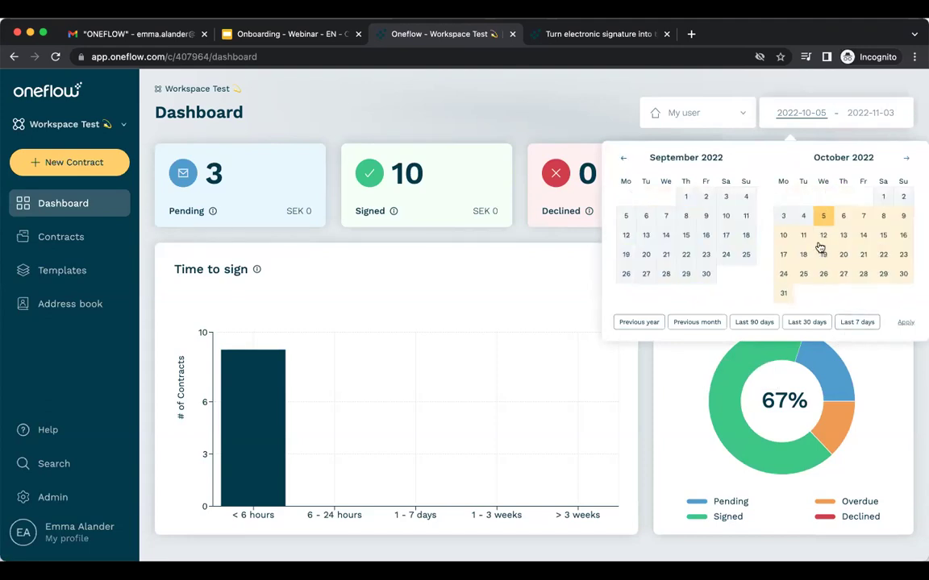
click(908, 323)
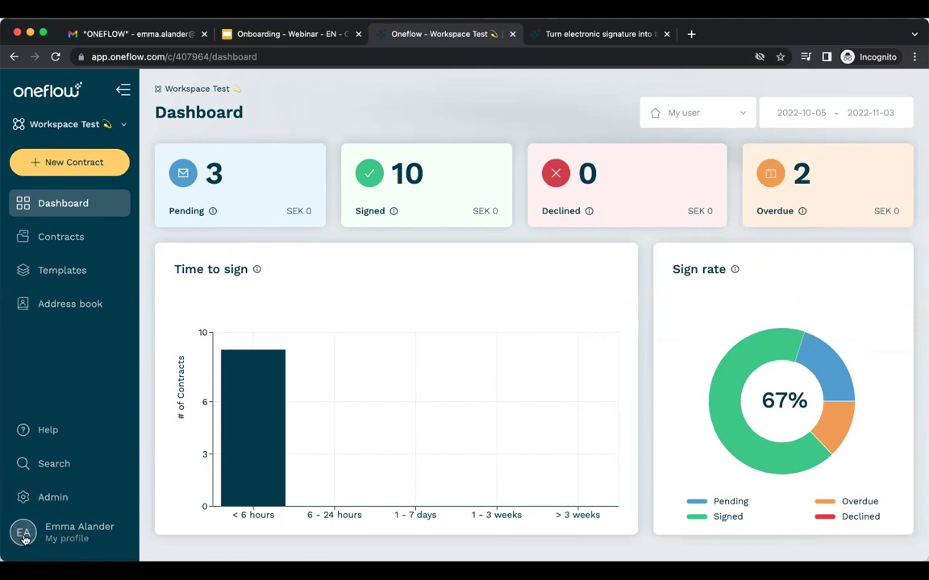
Open My profile, cancel an edit of the personal details, and show the Notifications settings.
click(24, 536)
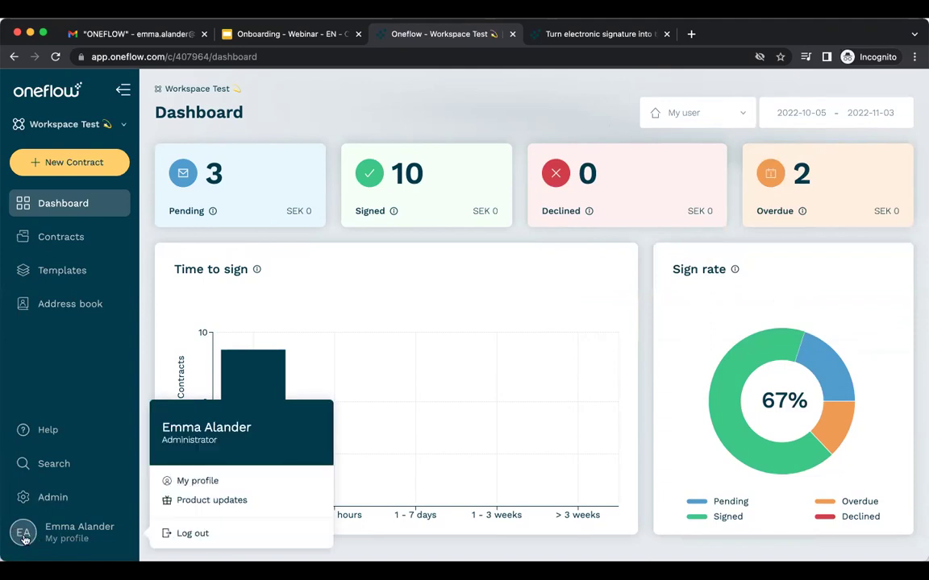
click(199, 483)
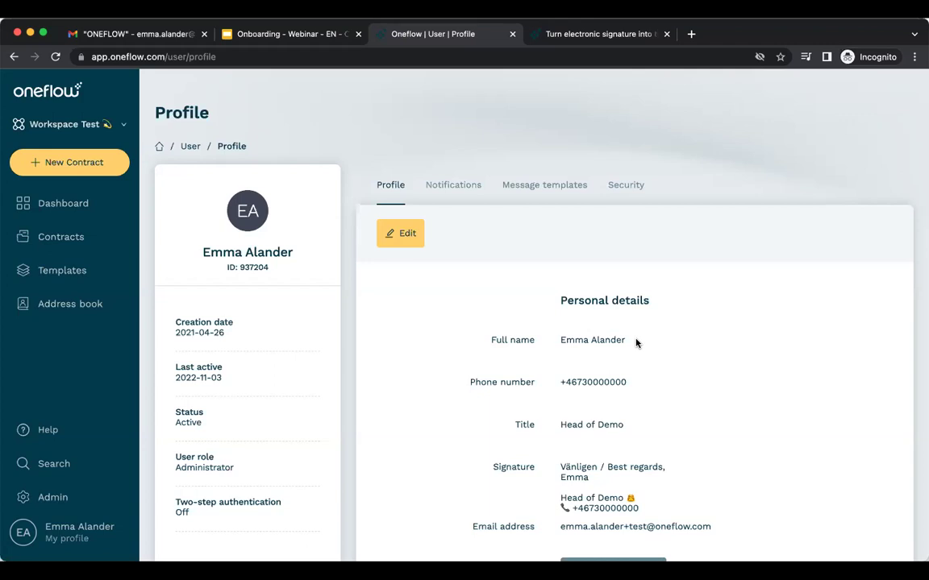
scroll(717, 379, down, 2)
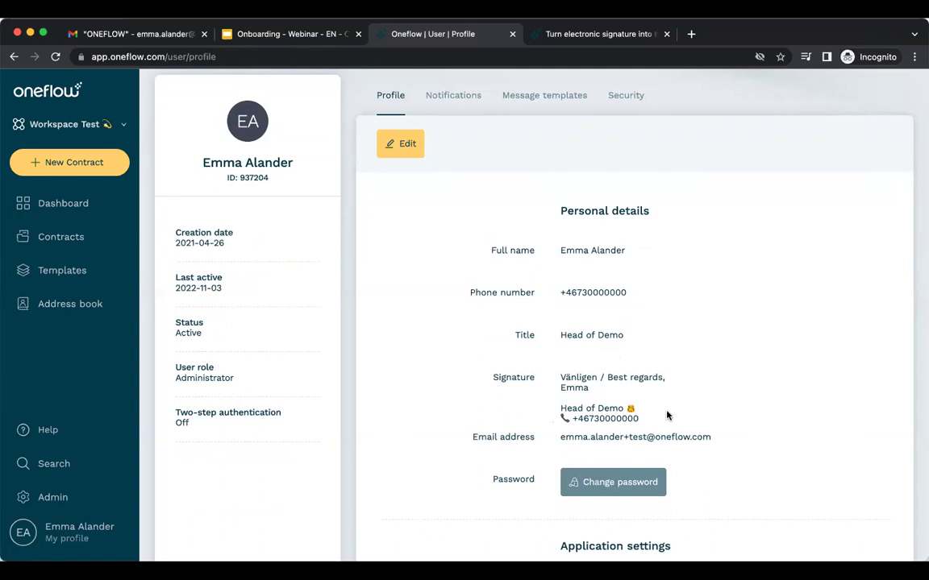
scroll(776, 434, down, 1)
scroll(776, 434, down, 1)
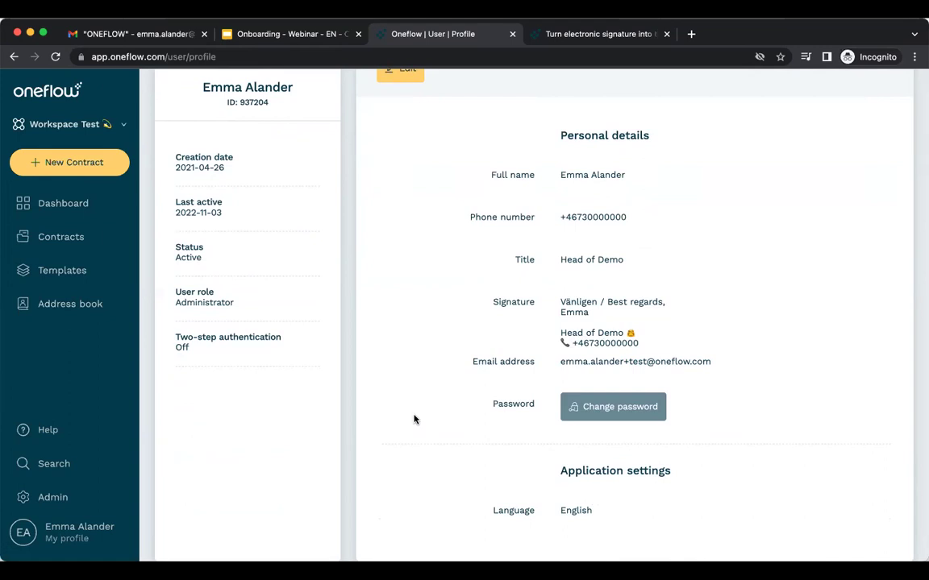
scroll(415, 418, up, 2)
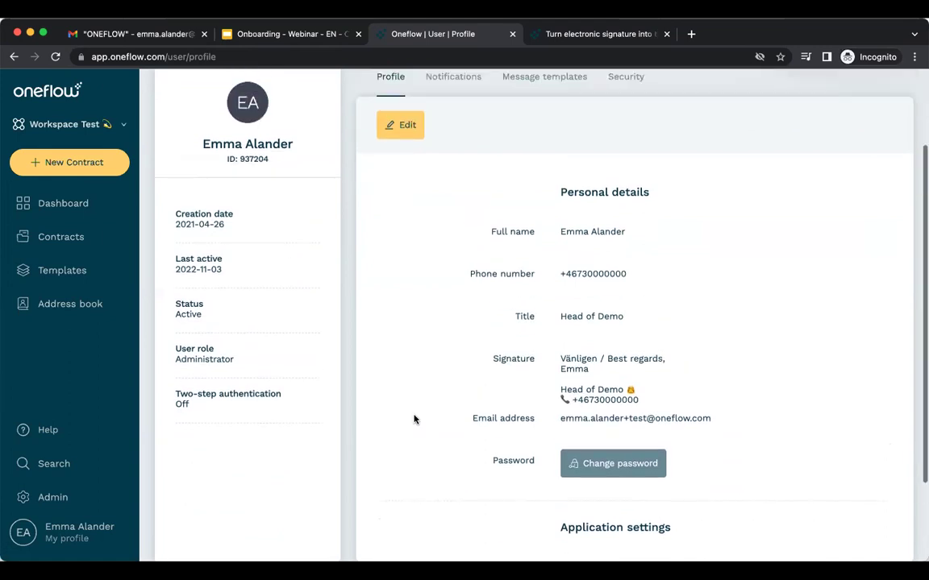
click(402, 147)
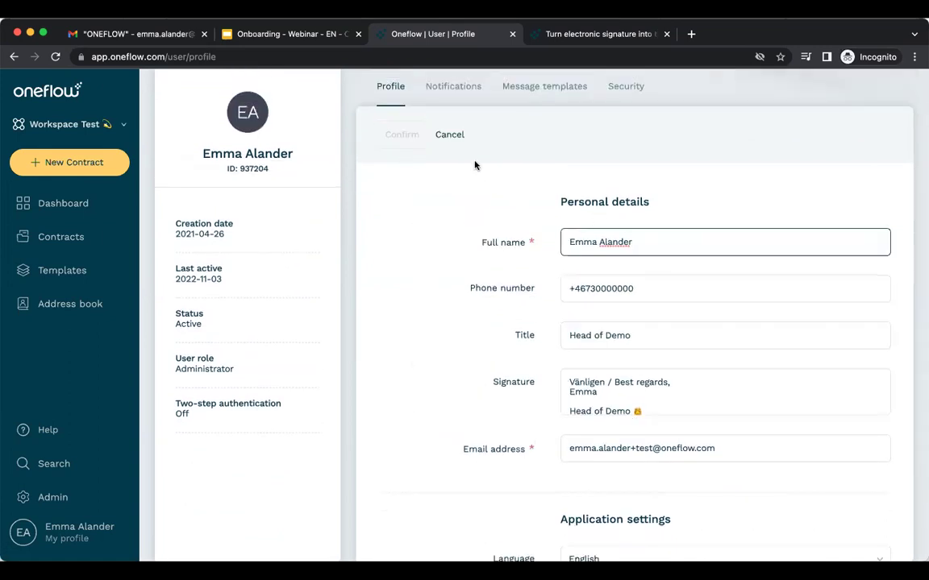
click(451, 136)
click(452, 96)
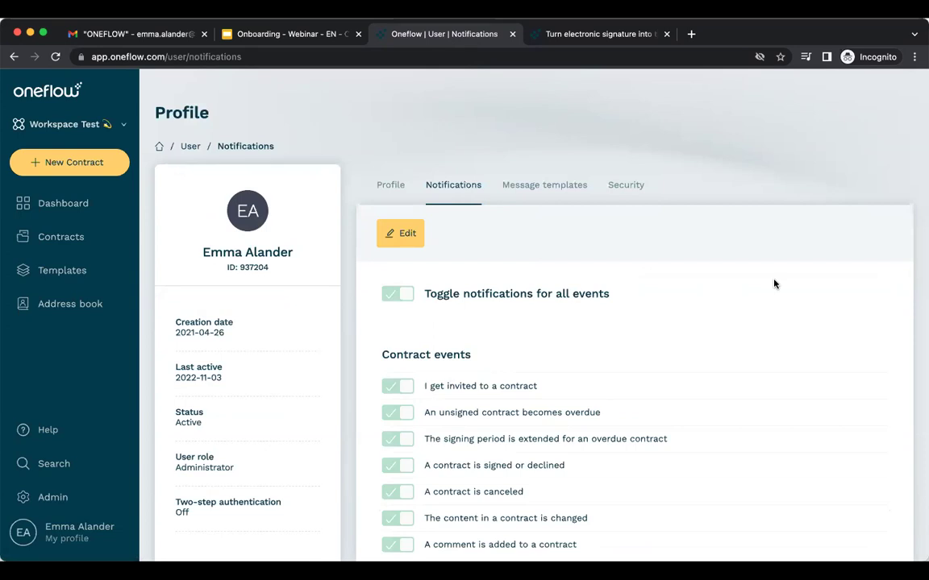
scroll(774, 284, down, 2)
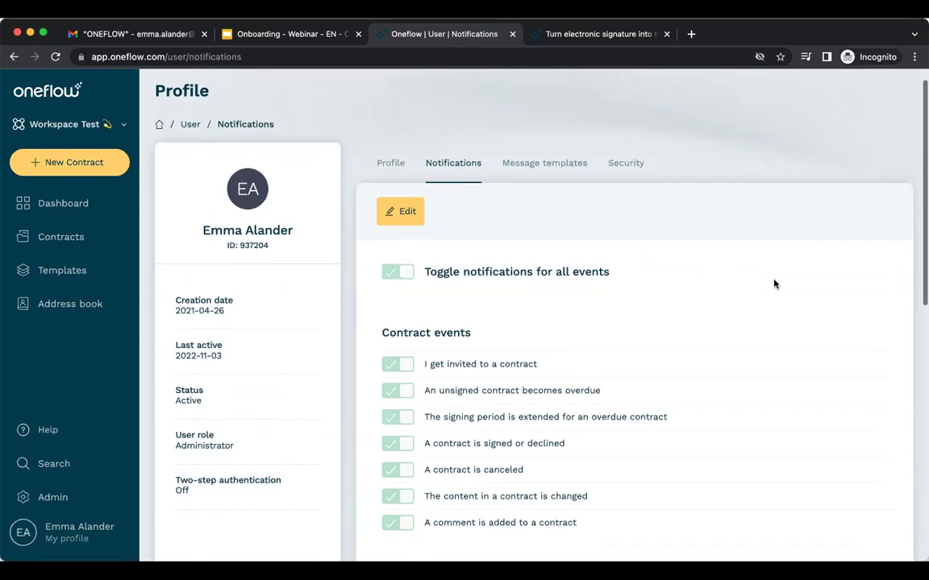
scroll(774, 284, down, 5)
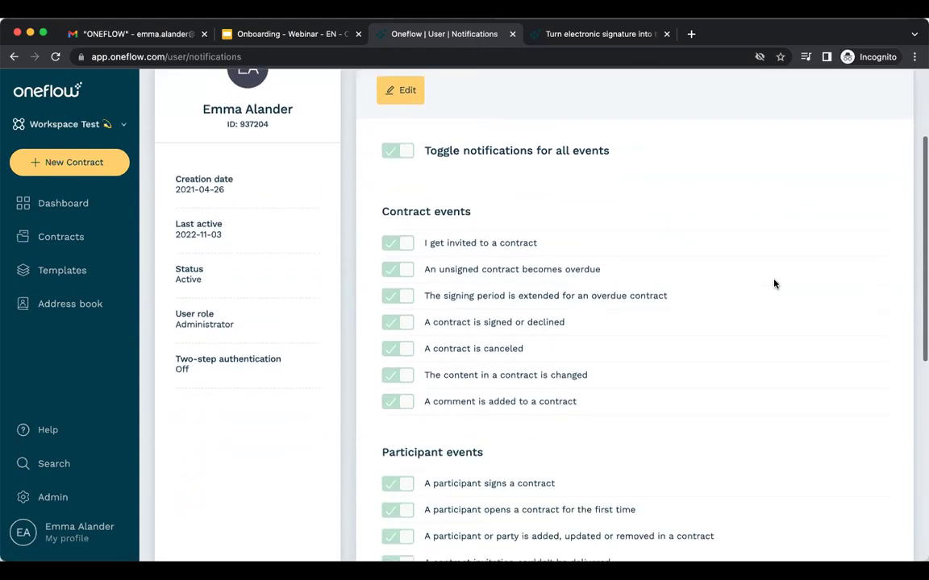
scroll(774, 284, down, 5)
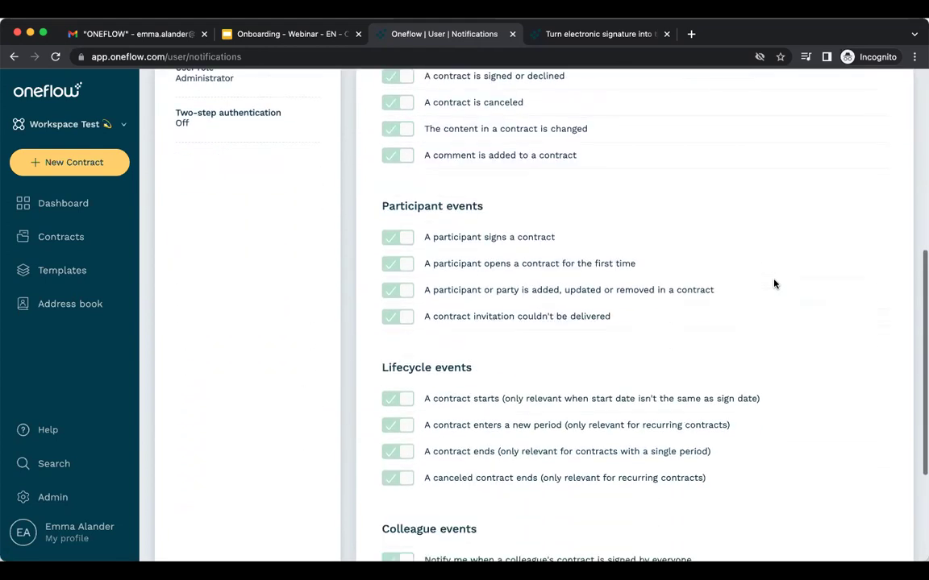
scroll(773, 284, down, 2)
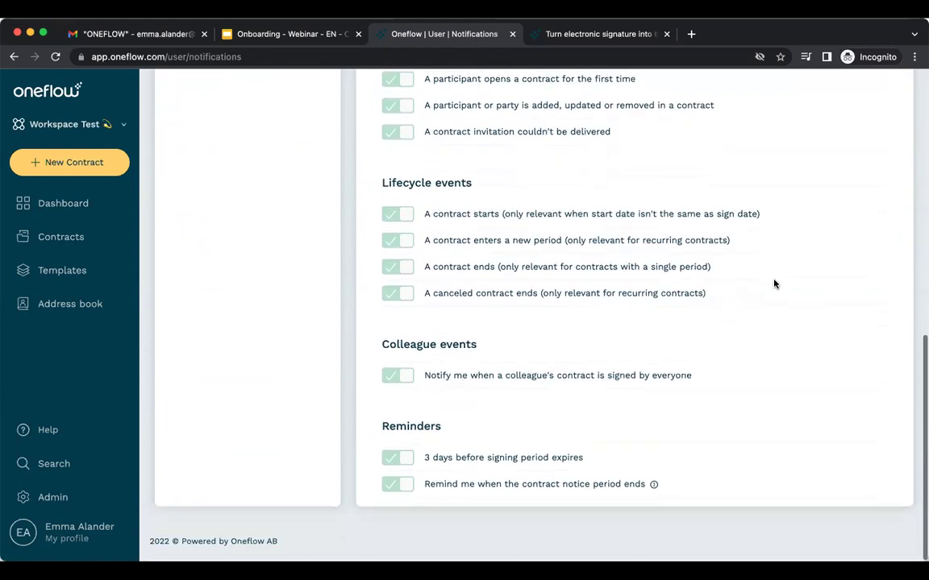
scroll(773, 284, up, 2)
scroll(774, 284, up, 7)
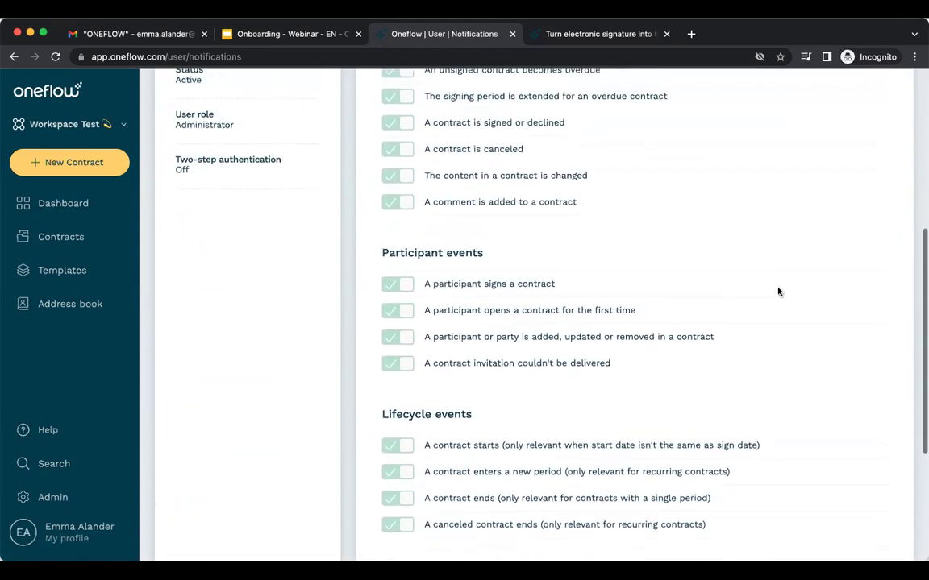
scroll(778, 292, up, 2)
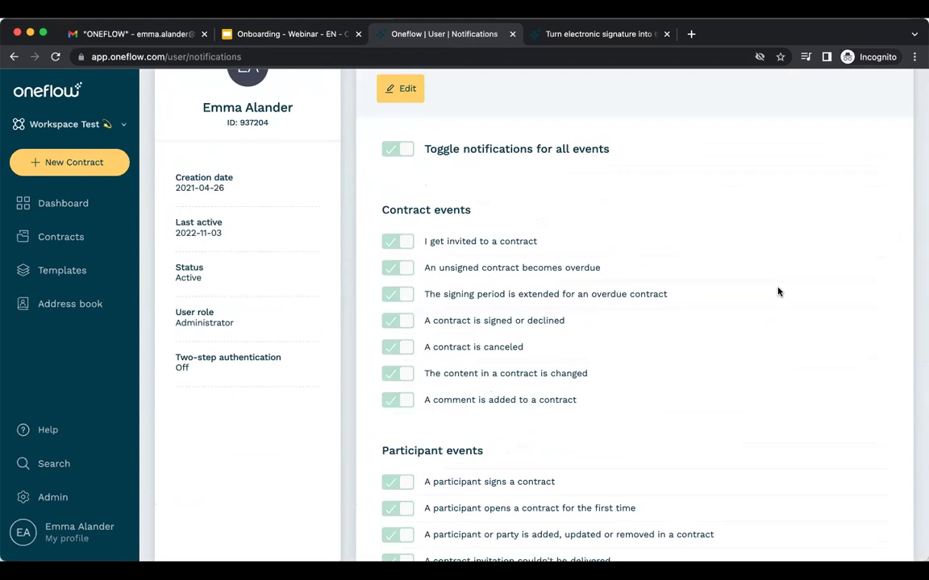
scroll(778, 292, up, 2)
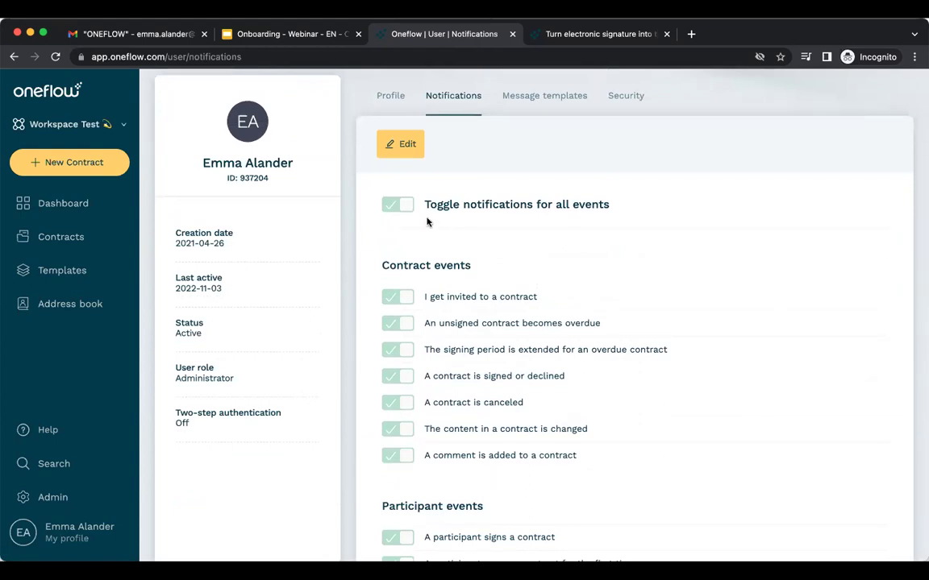
click(400, 143)
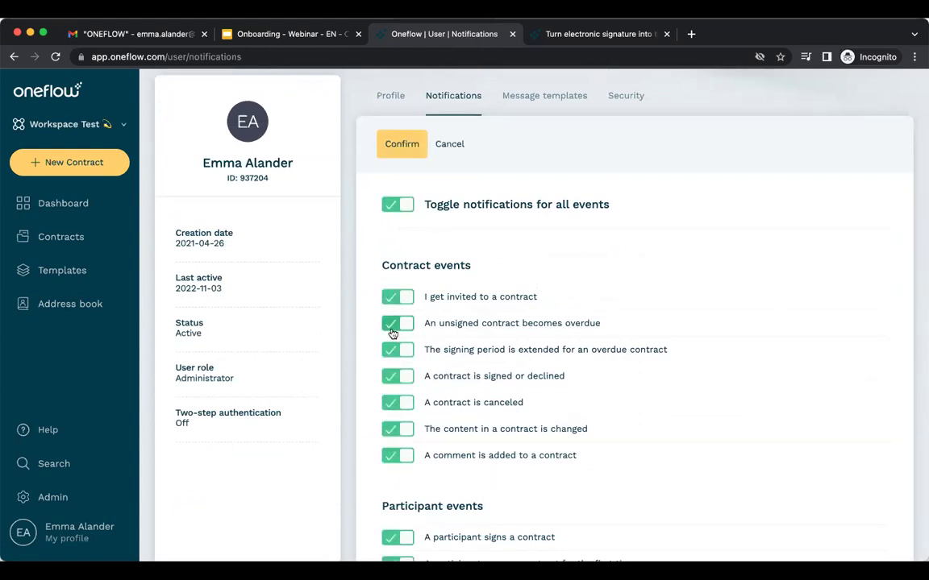
click(394, 324)
click(394, 350)
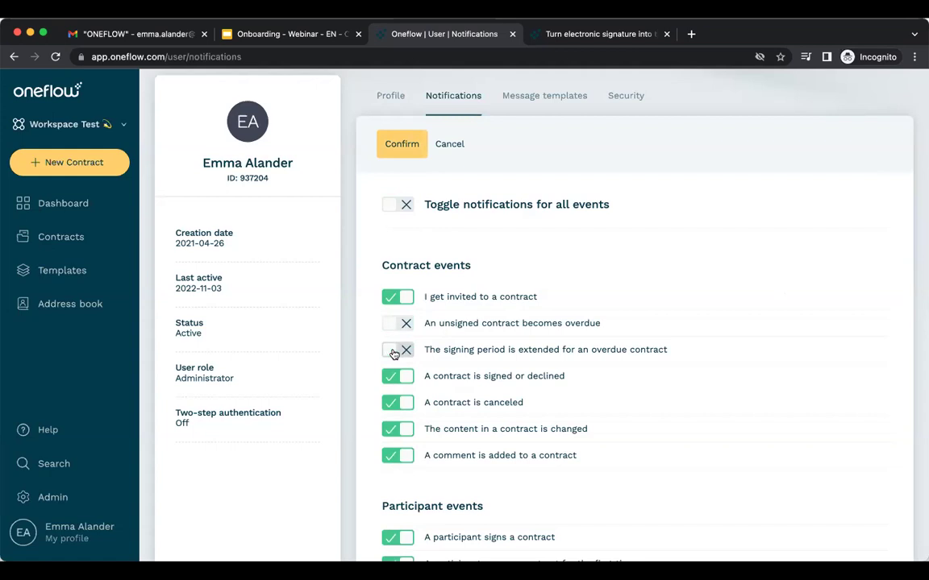
click(457, 145)
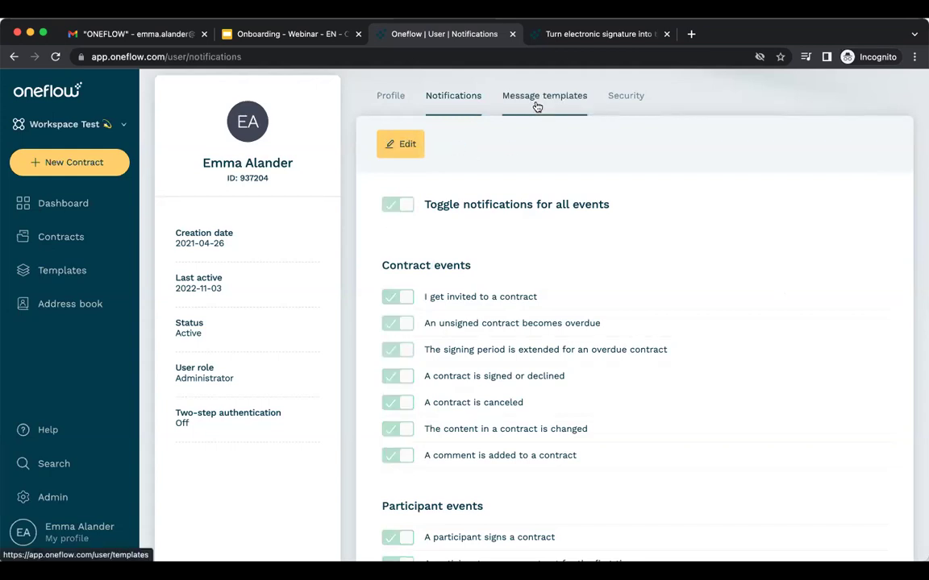
Look over the Message templates, then show the Security tab's two-step authentication settings.
click(537, 97)
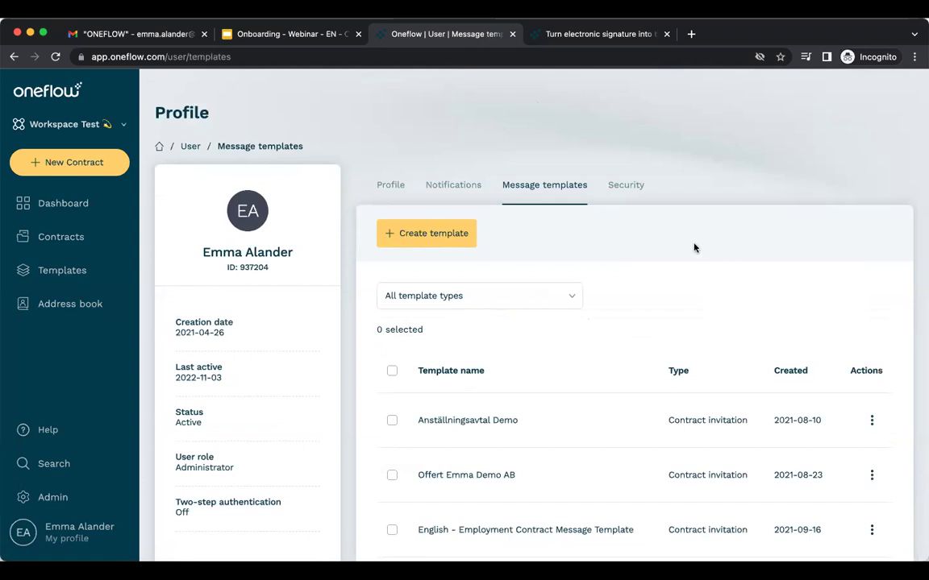
click(634, 196)
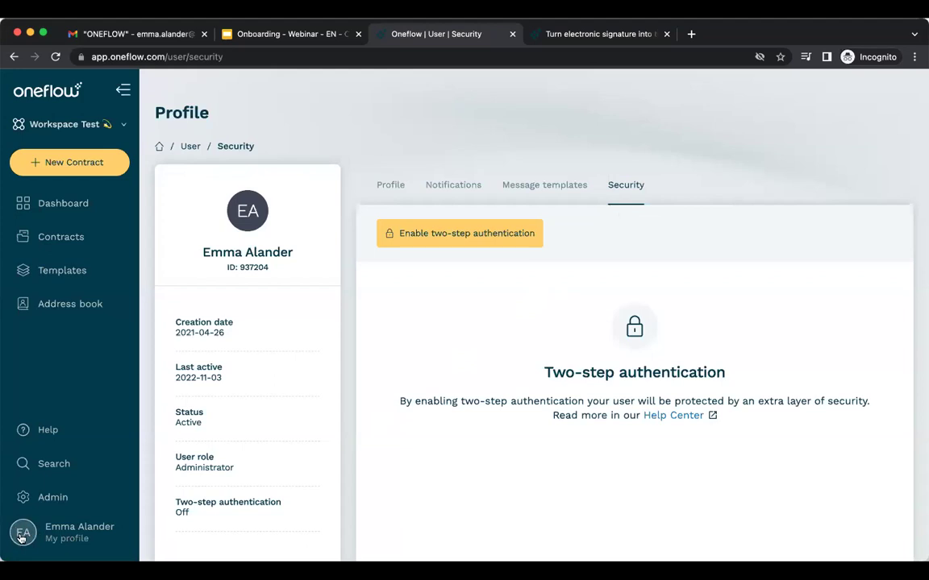
Return to My profile's personal details and check the workspace list, staying on Workspace Test.
click(22, 535)
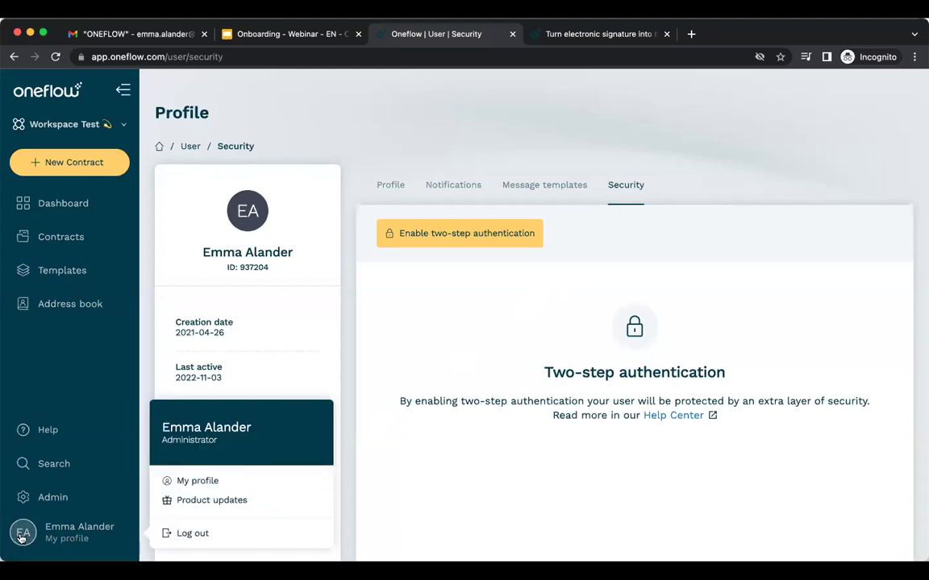
click(171, 481)
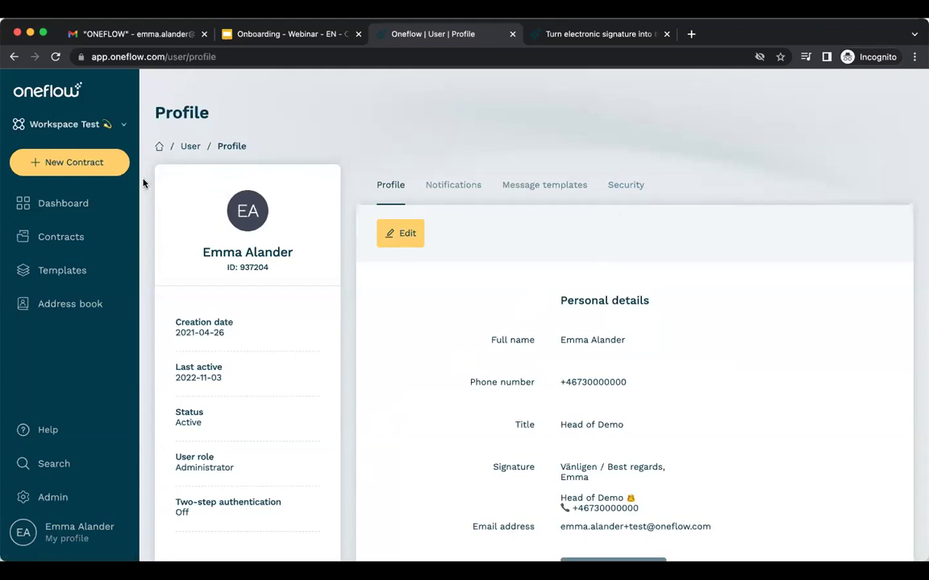
click(125, 131)
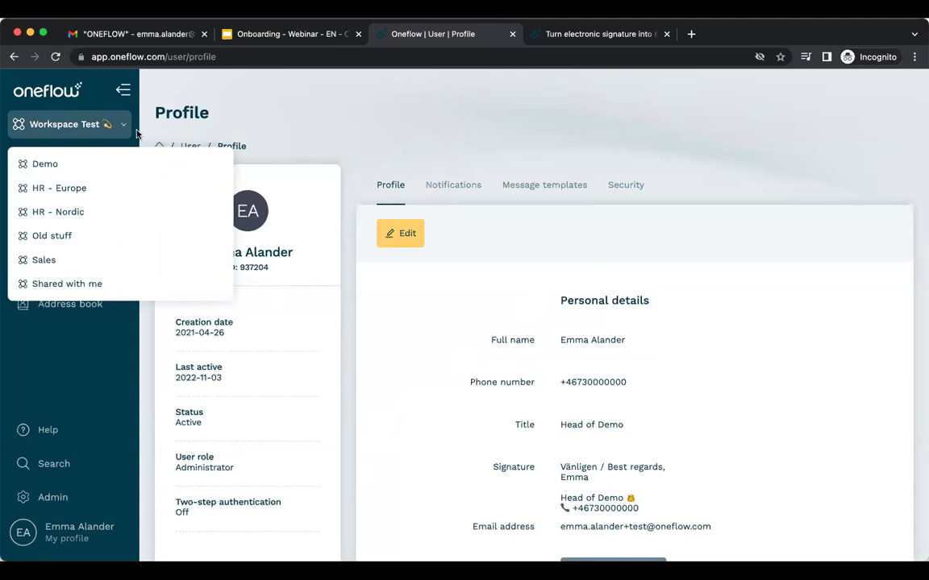
click(124, 127)
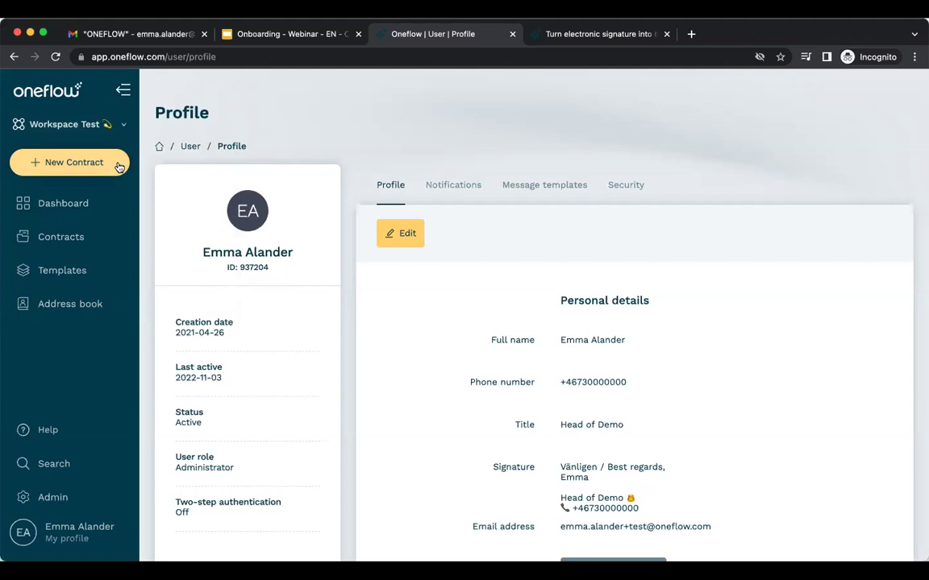
Go back to the Dashboard and open the New contract dialog with its blank and template options.
click(104, 211)
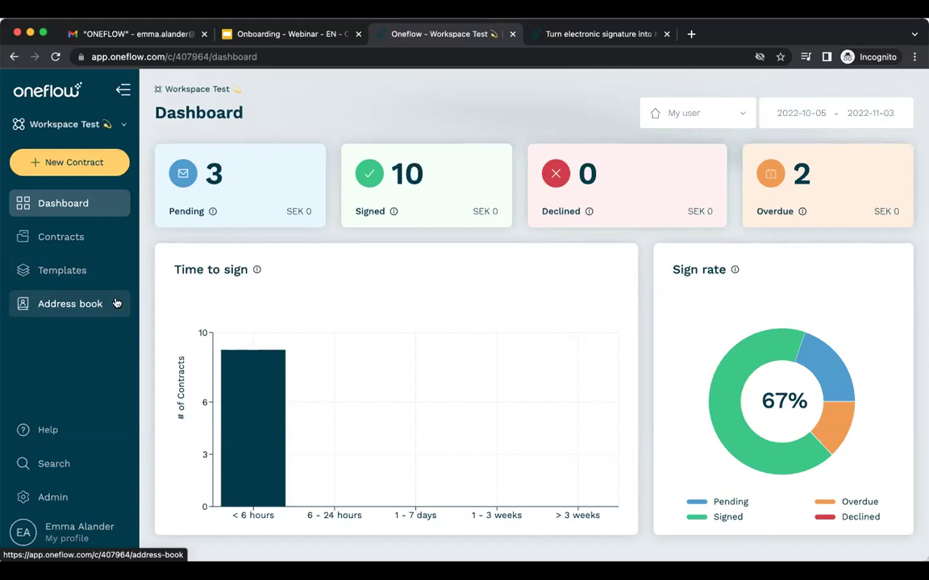
click(112, 175)
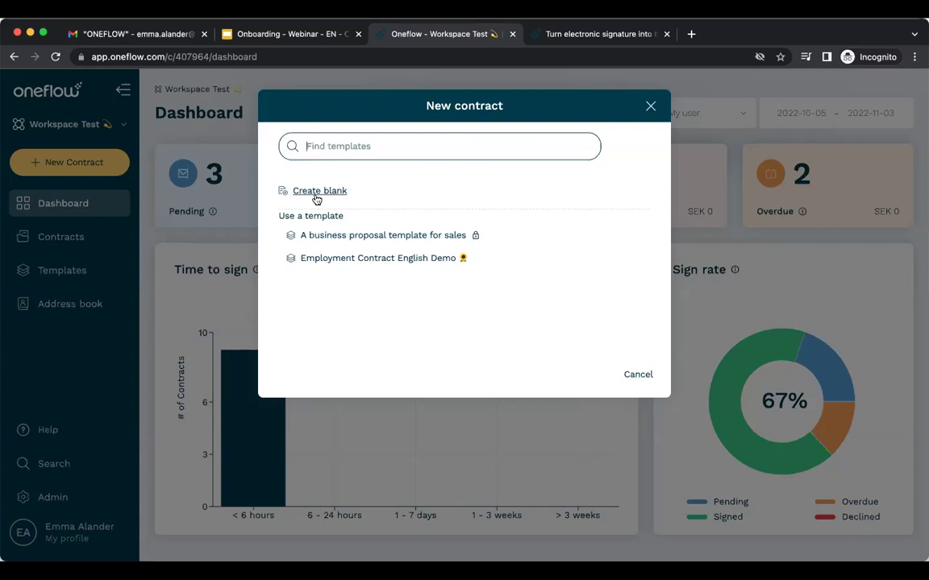
Create a contract from the Employment Contract English Demo template titled 'Employment Contract 3rd of nov'.
click(410, 259)
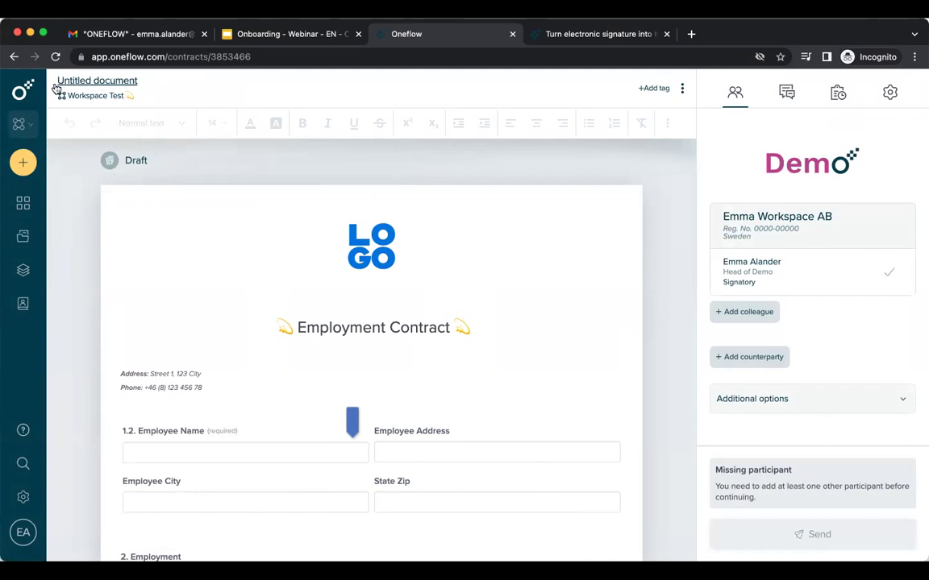
click(127, 87)
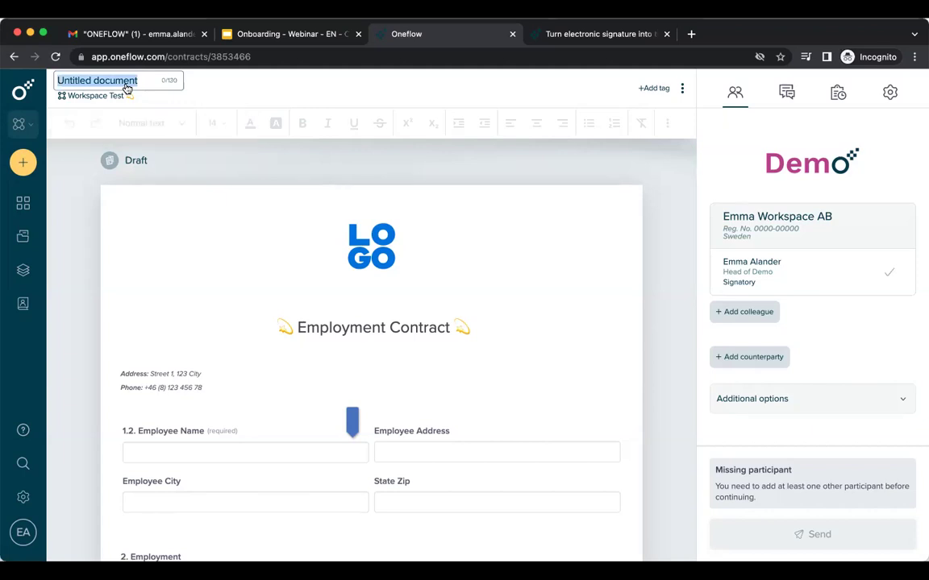
text(Employmetn)
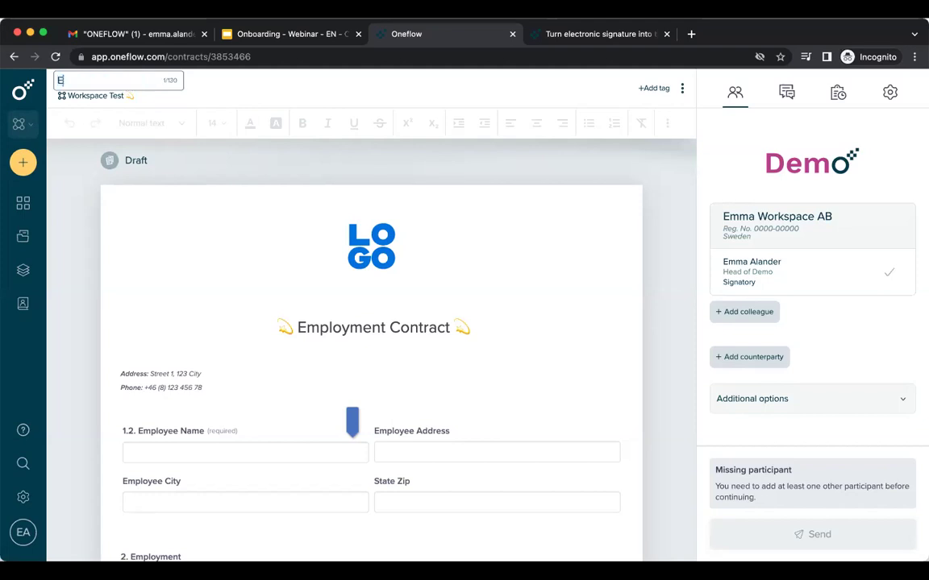
key(BackSpace)
key(BackSpace)
text(nt)
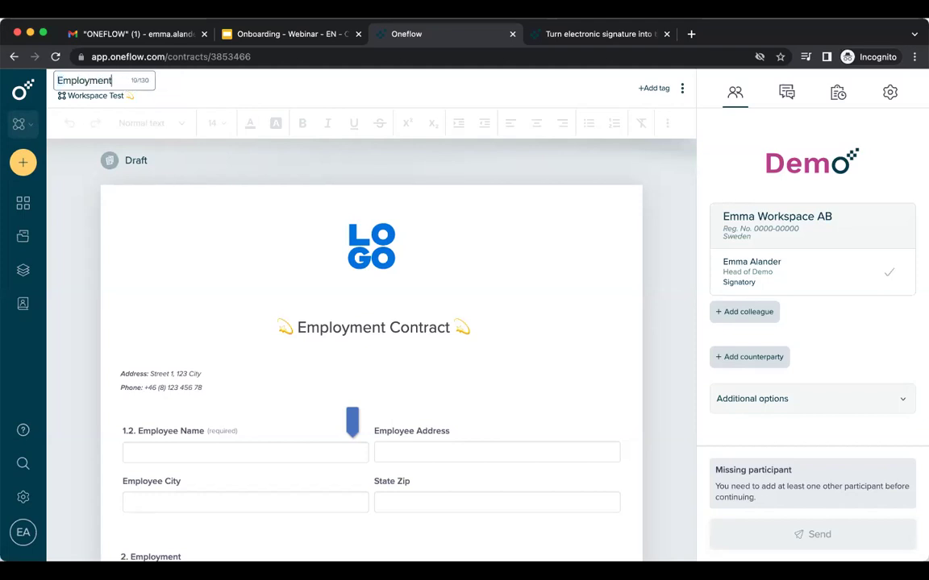
text( Contract )
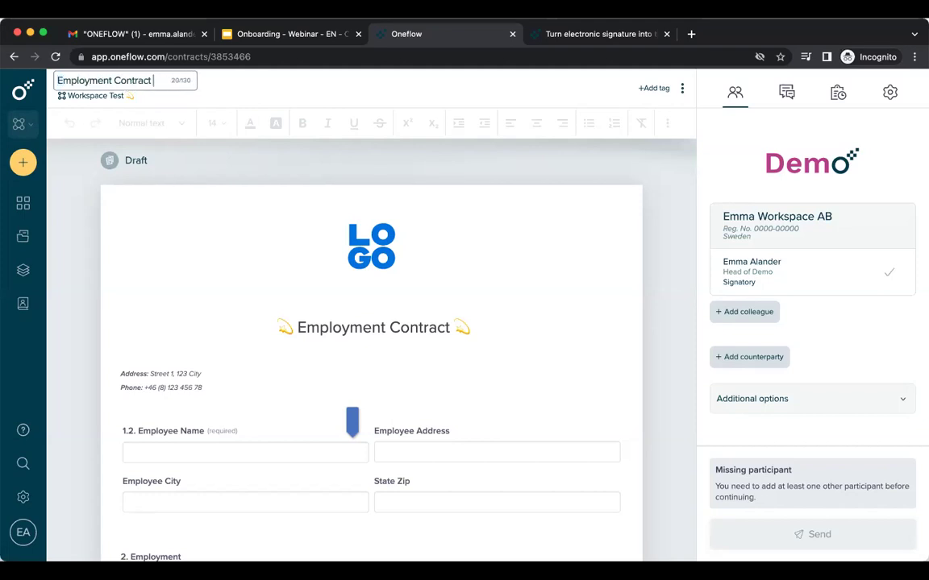
text(3rd of nov)
key(Return)
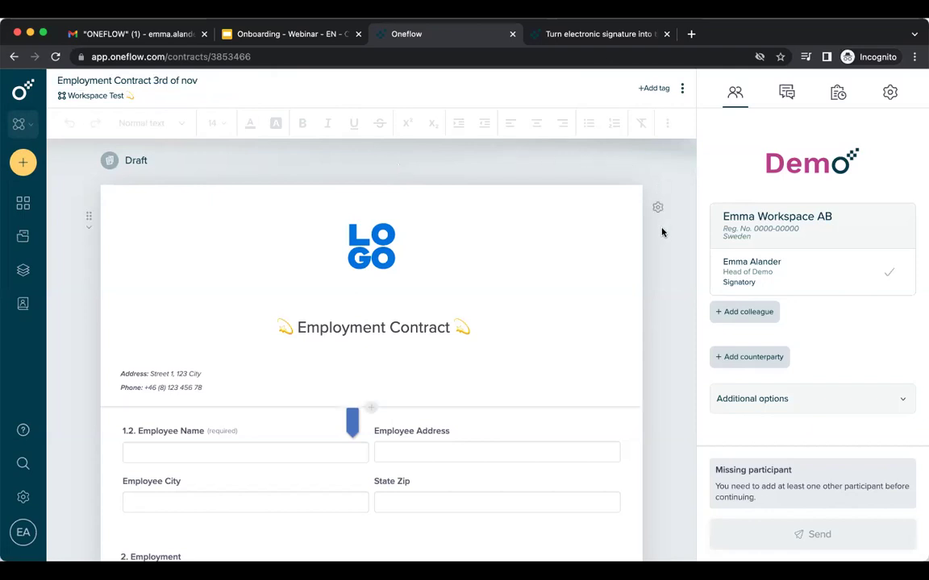
scroll(661, 232, down, 2)
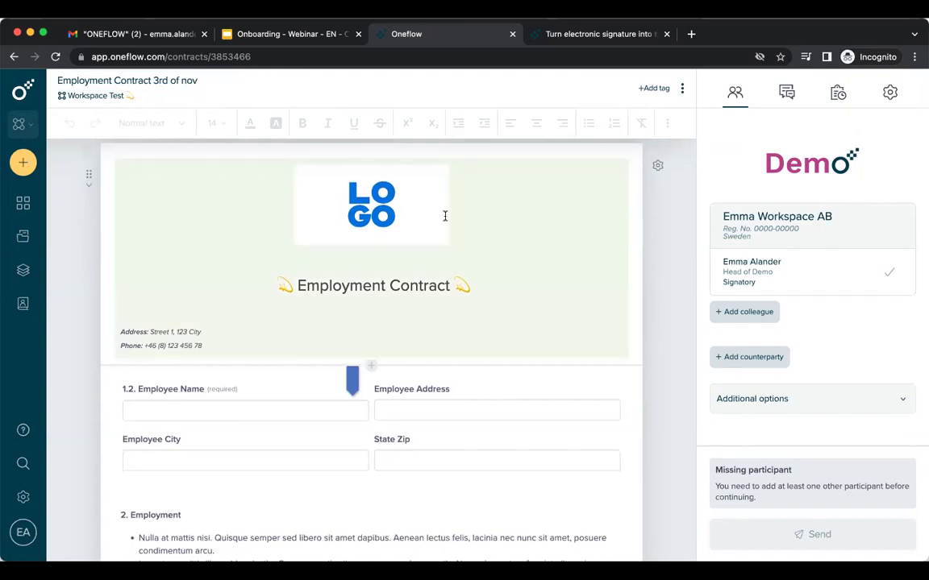
click(384, 319)
click(332, 201)
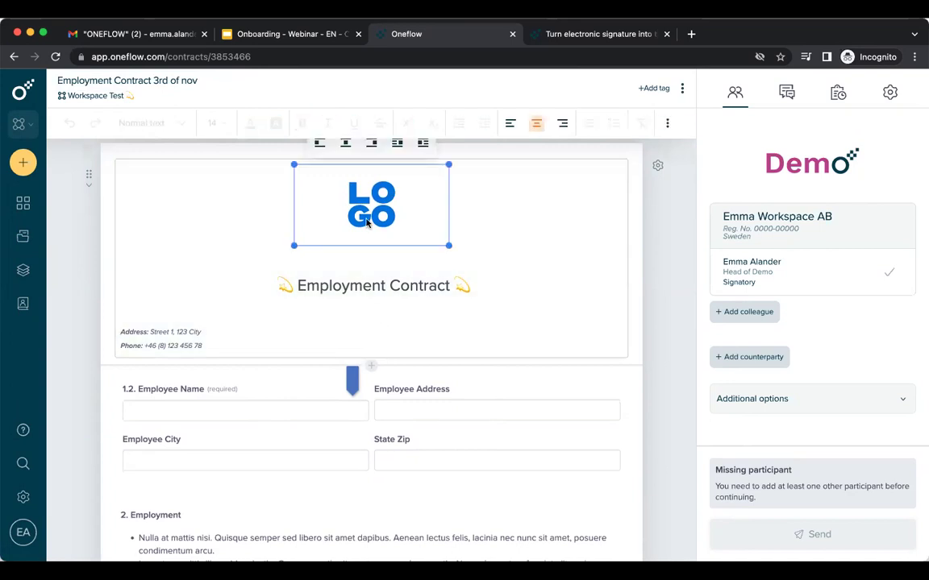
click(362, 285)
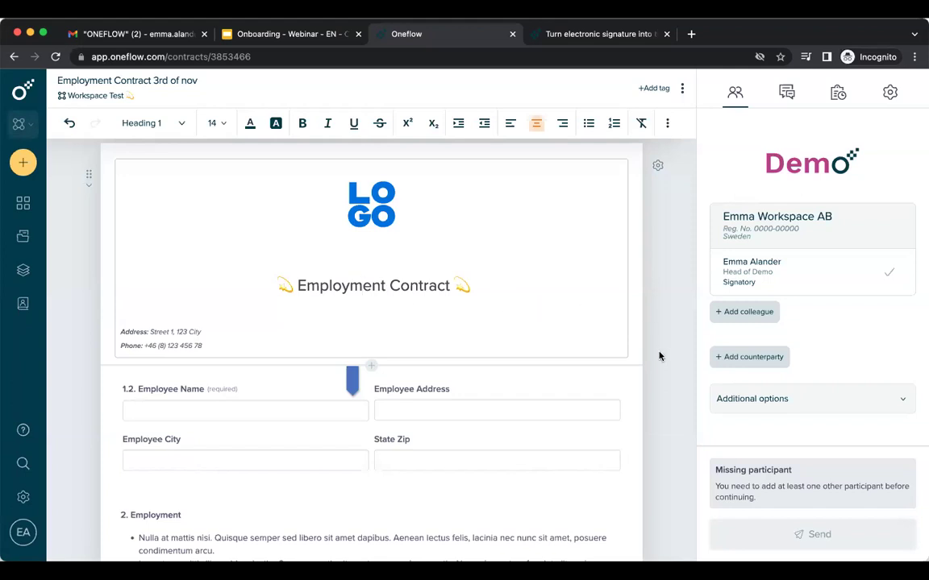
scroll(660, 361, down, 2)
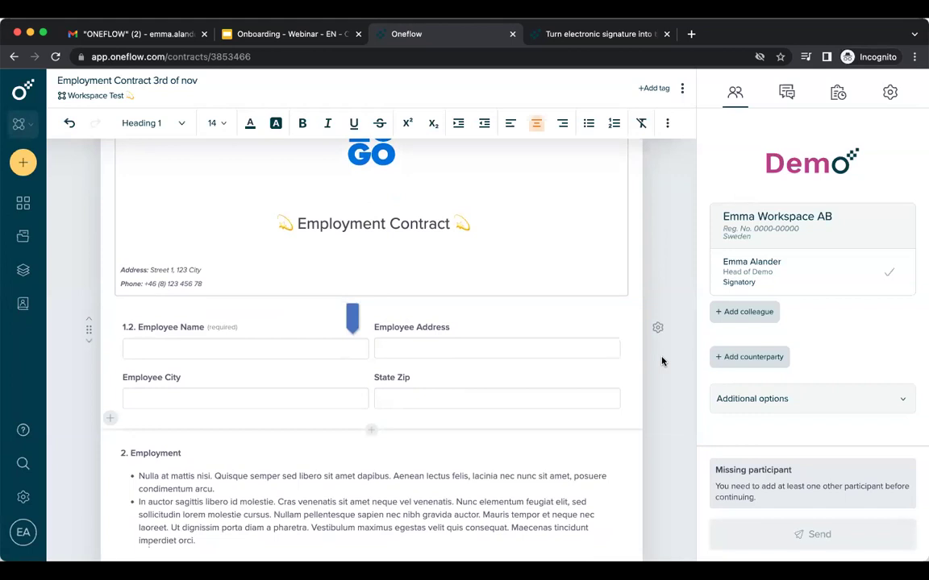
Scroll the draft down to the 5. Compensation section's Salary and Vacation days fields.
scroll(661, 361, down, 1)
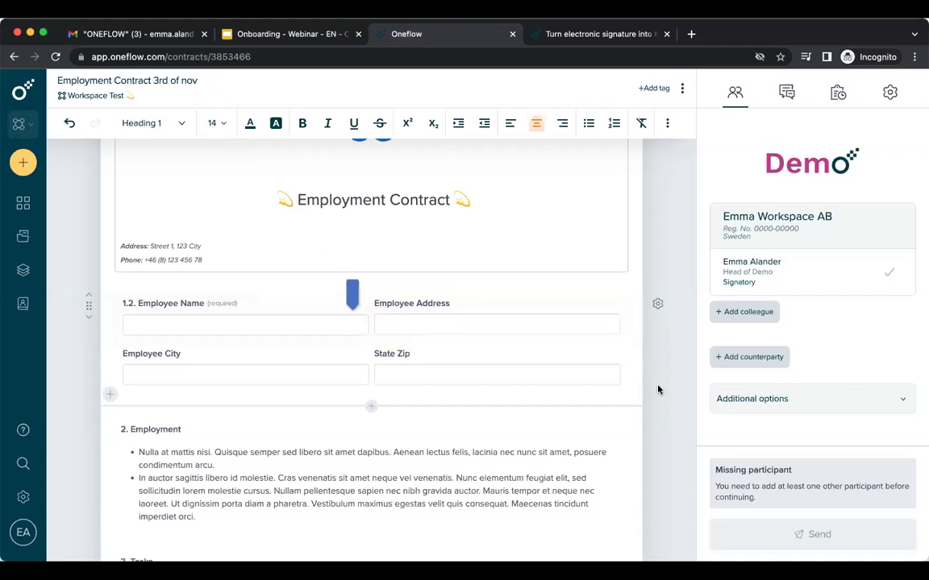
scroll(658, 390, down, 5)
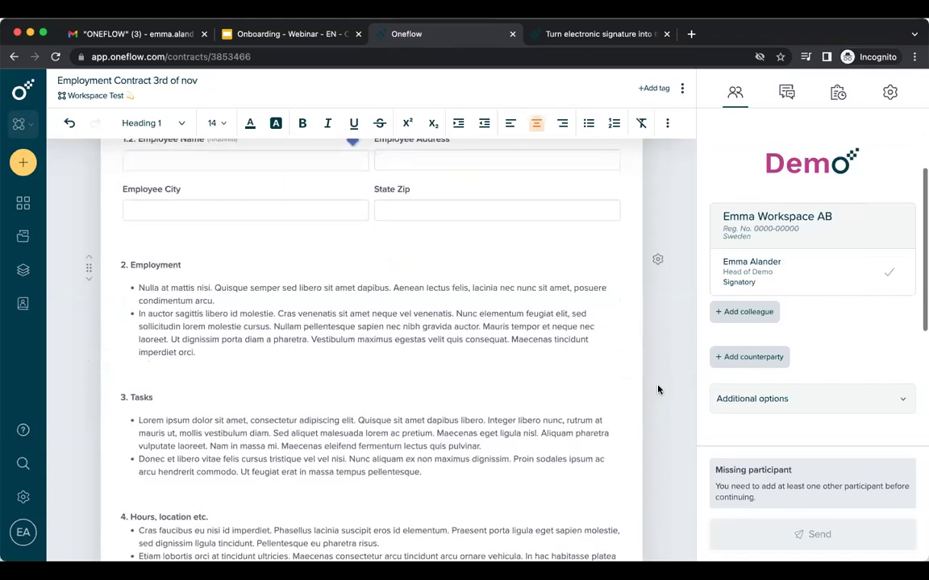
scroll(658, 390, down, 2)
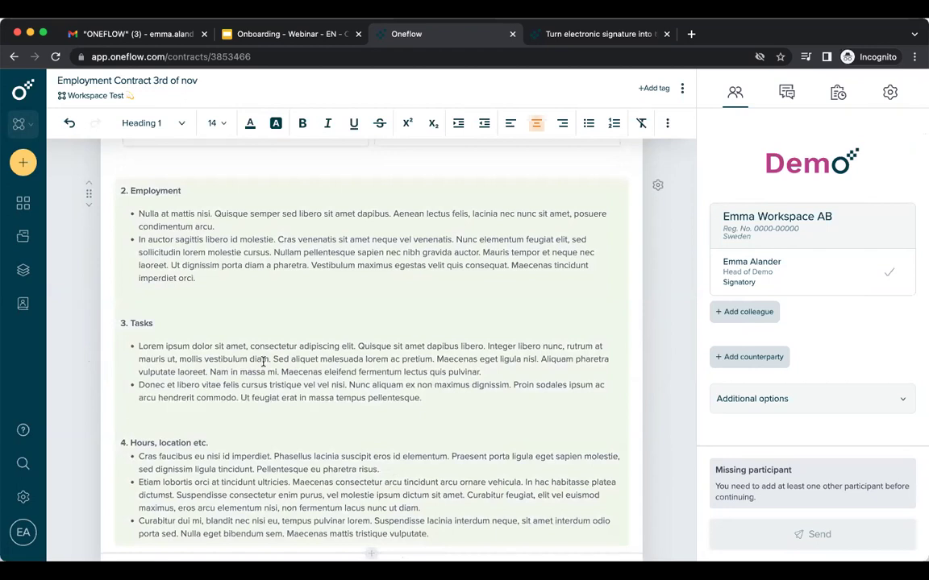
scroll(384, 445, down, 6)
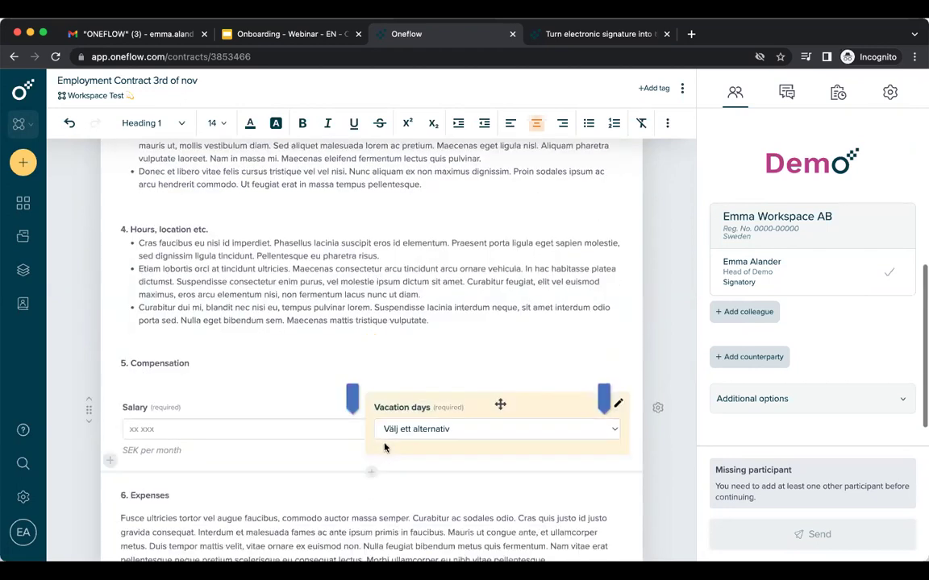
scroll(385, 447, down, 1)
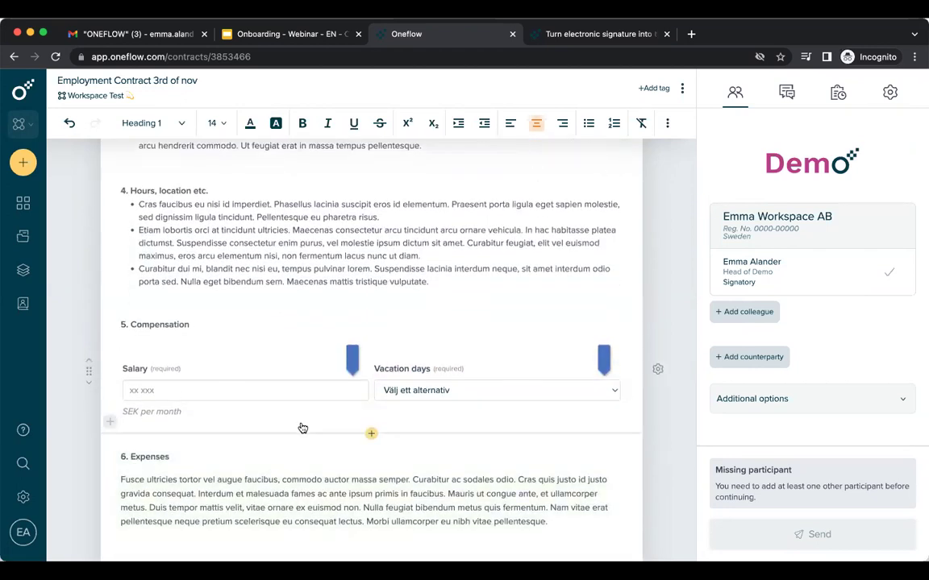
click(440, 364)
click(658, 373)
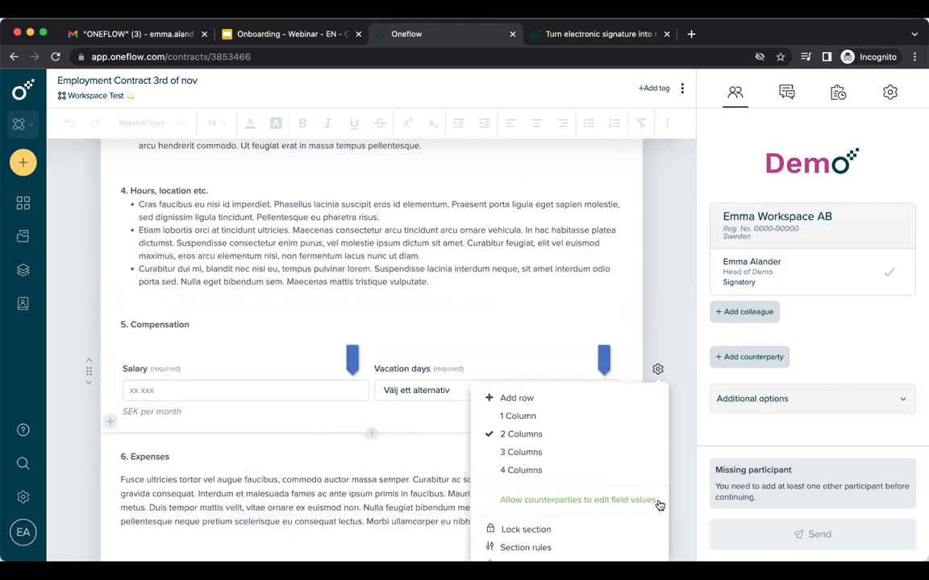
click(677, 354)
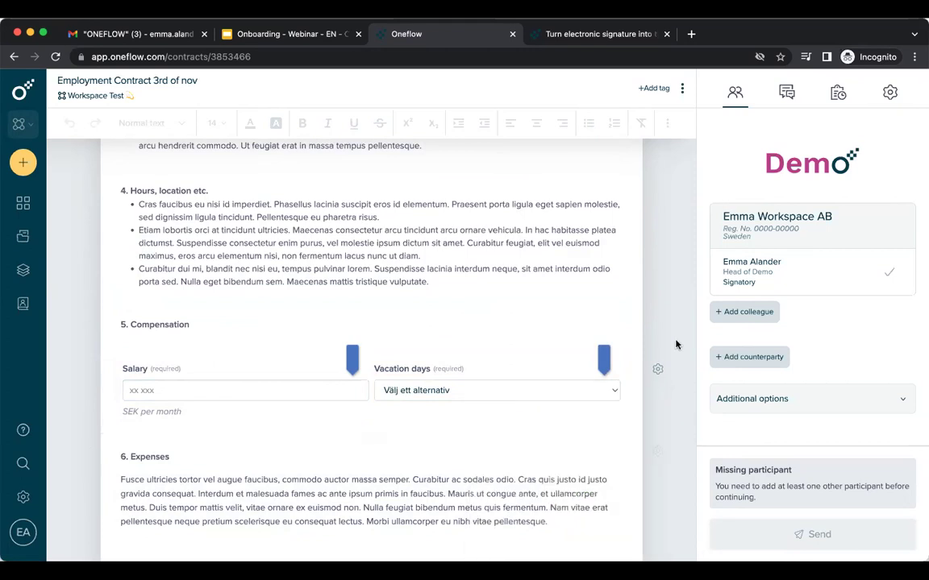
scroll(676, 344, up, 6)
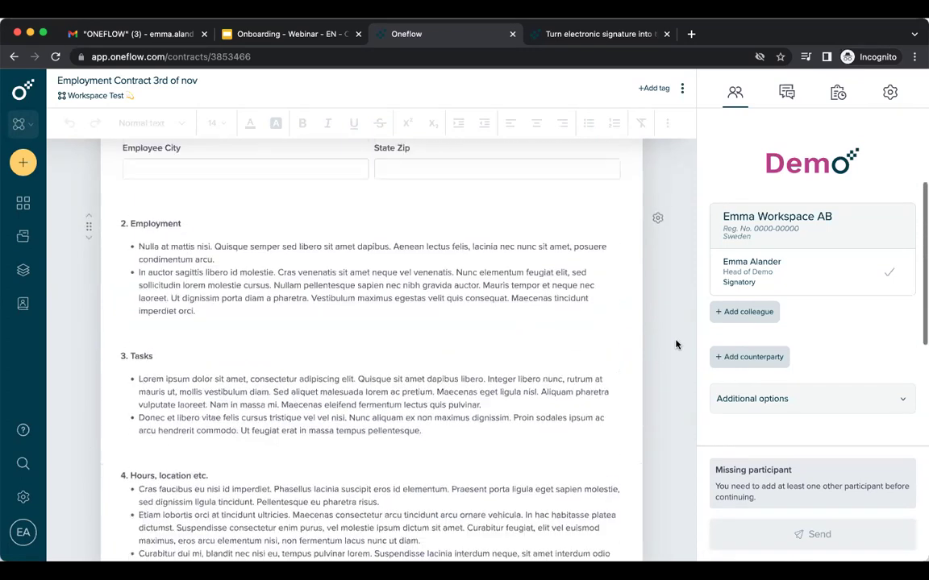
click(658, 275)
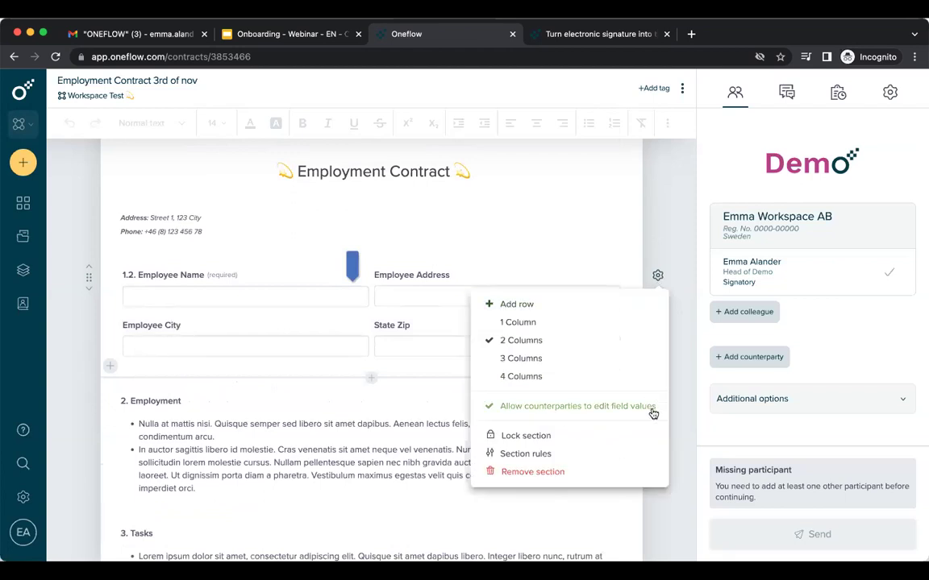
click(665, 412)
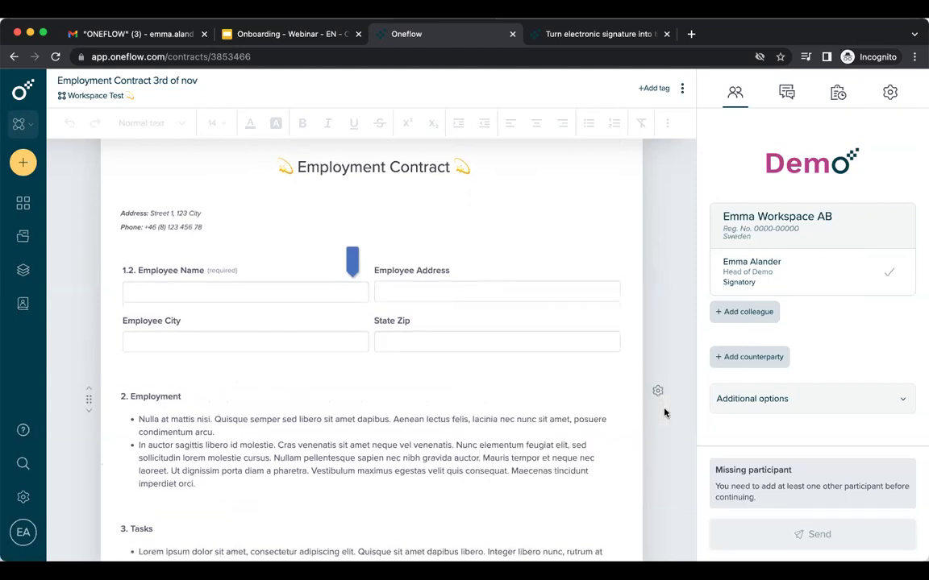
scroll(664, 413, down, 3)
scroll(664, 412, down, 3)
scroll(637, 415, down, 5)
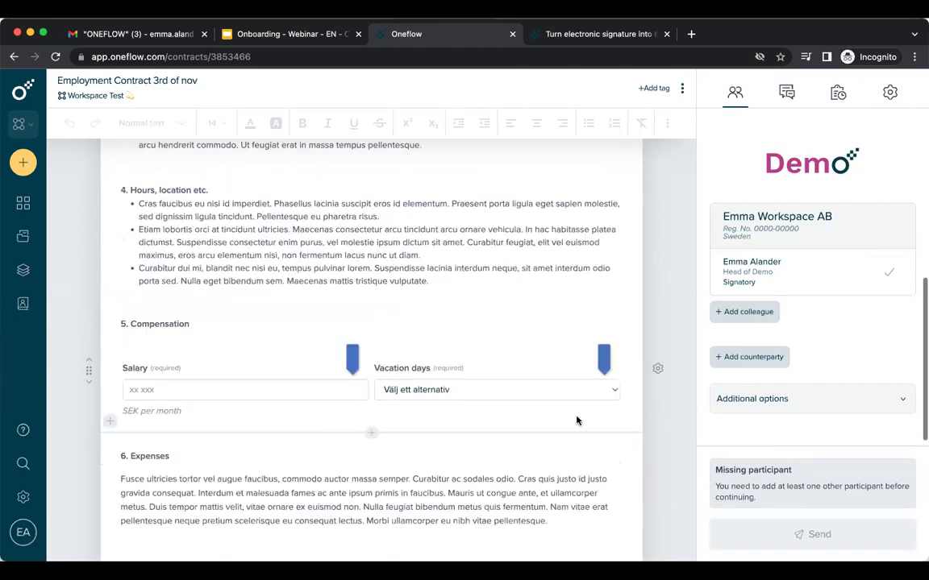
Enter a monthly salary of 25 000 and set vacation days to 20.
click(241, 402)
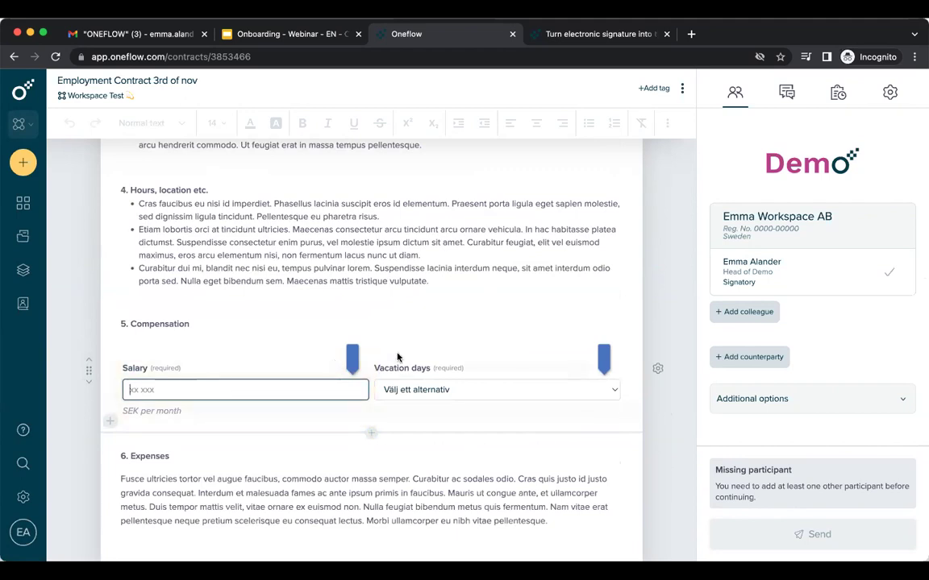
text(25 000)
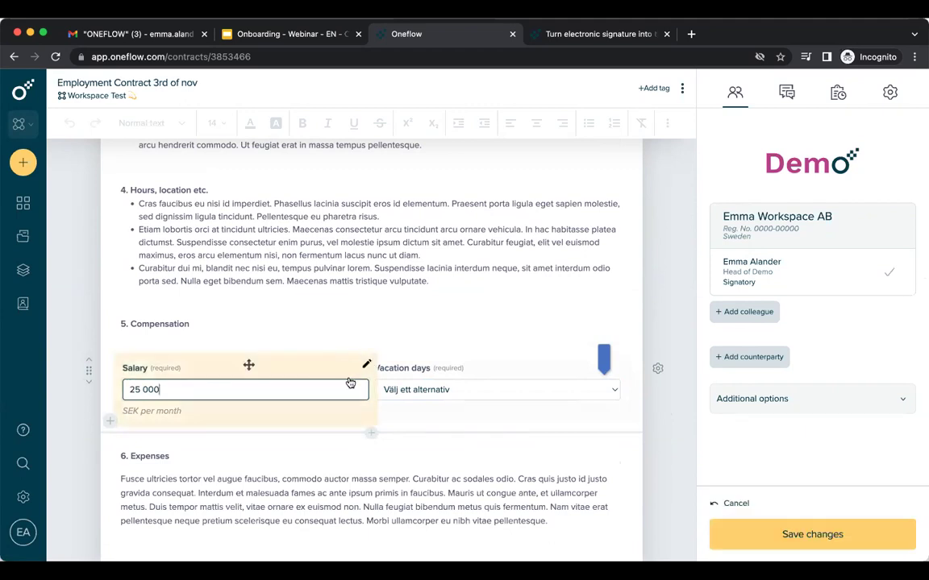
click(454, 393)
click(451, 403)
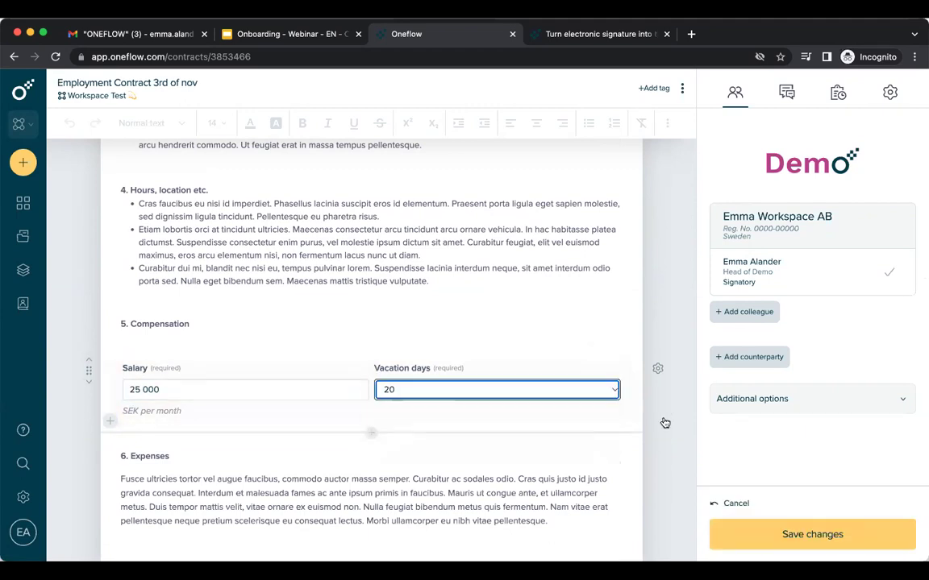
Preview the attached Exempel PDF, close it, and save the contract changes.
scroll(667, 452, down, 5)
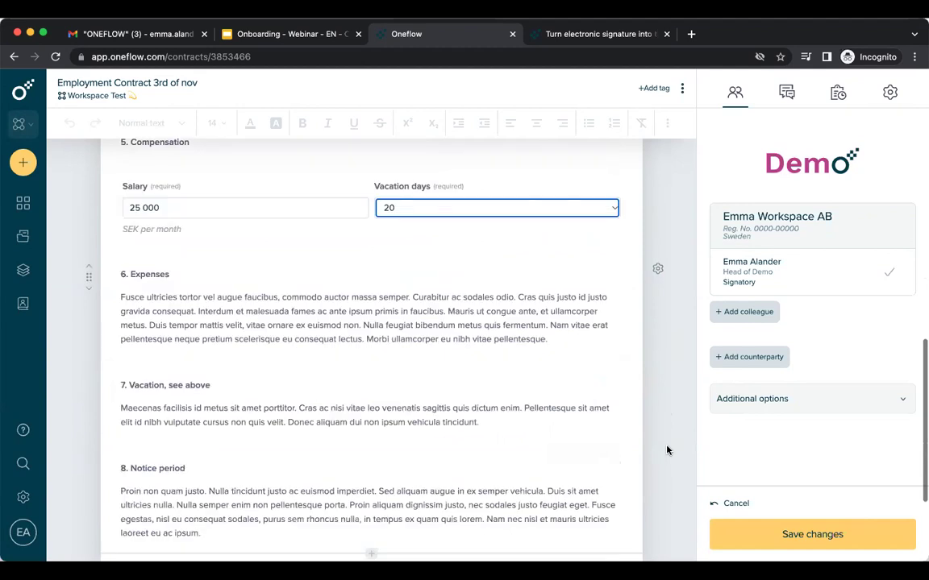
scroll(553, 382, down, 1)
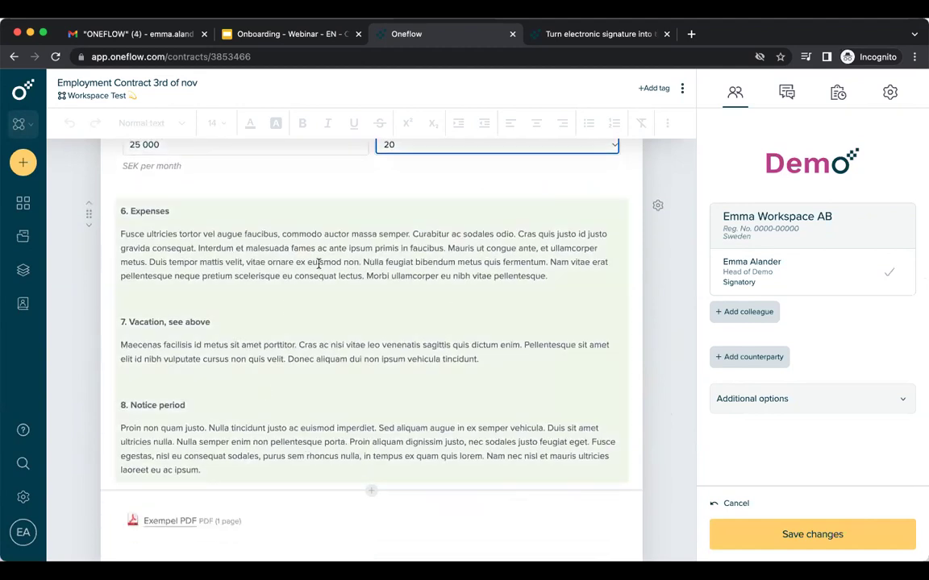
scroll(351, 432, down, 3)
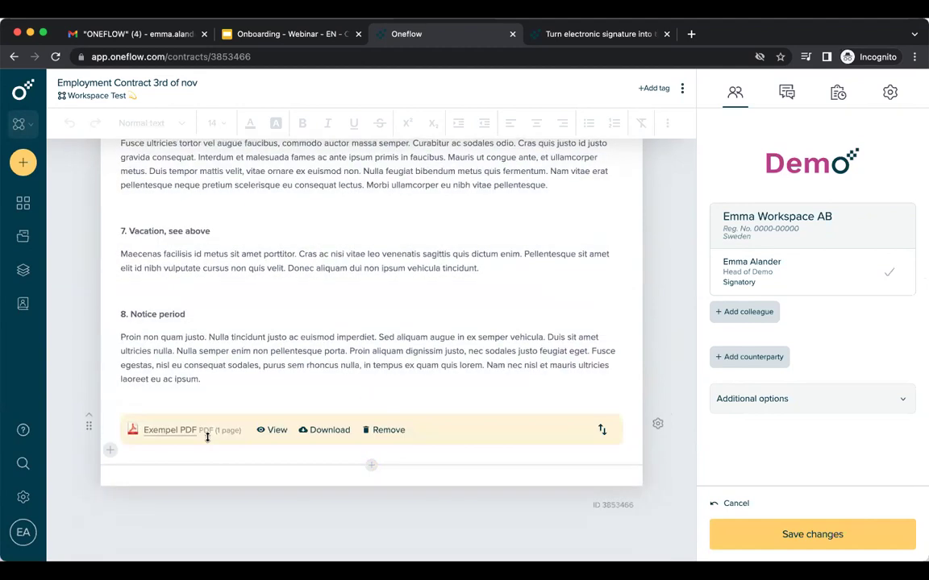
click(276, 431)
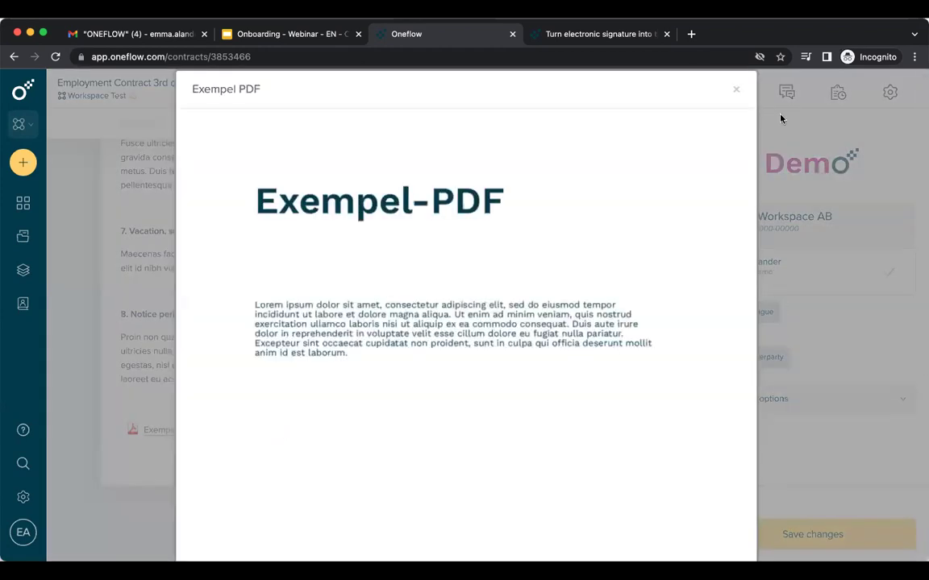
click(736, 90)
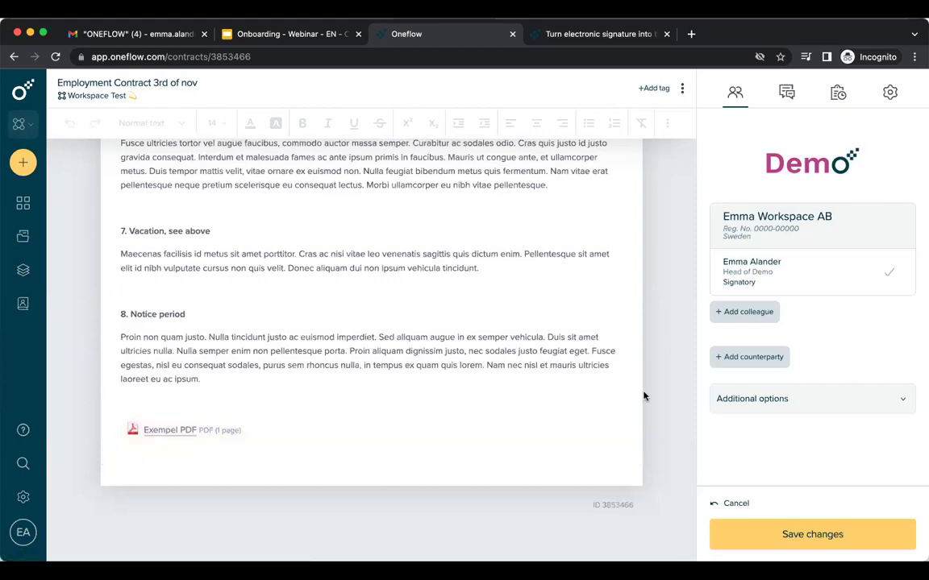
click(821, 543)
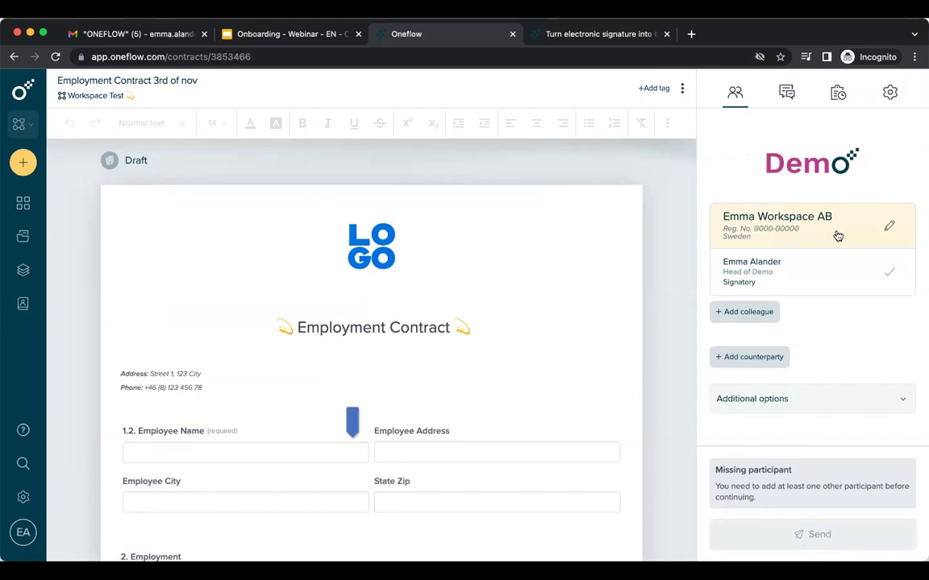
Review the saved draft's participants panel, listing only the sender's company and its signatory.
mouse_move(806, 282)
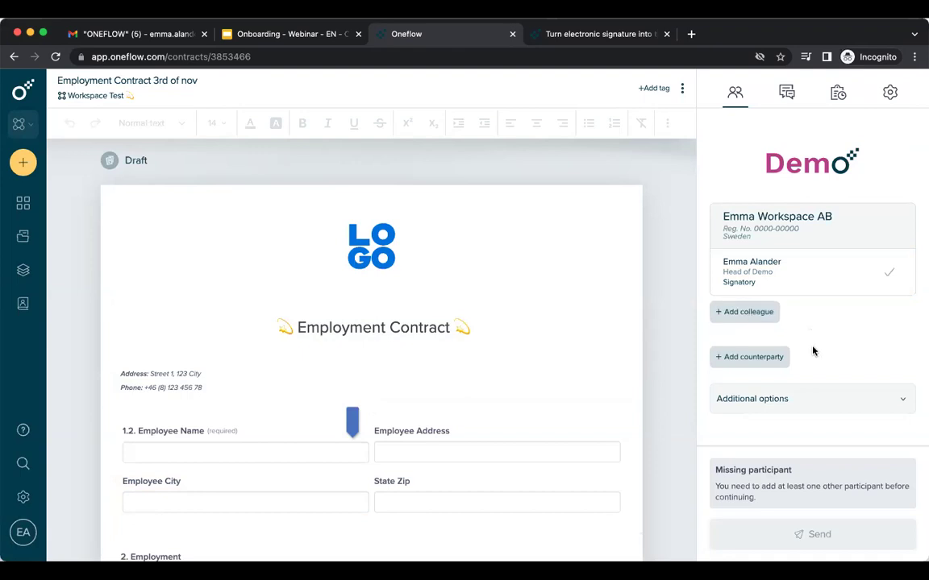
Add an individual counterparty, filling name and email from a matching address book contact.
click(754, 357)
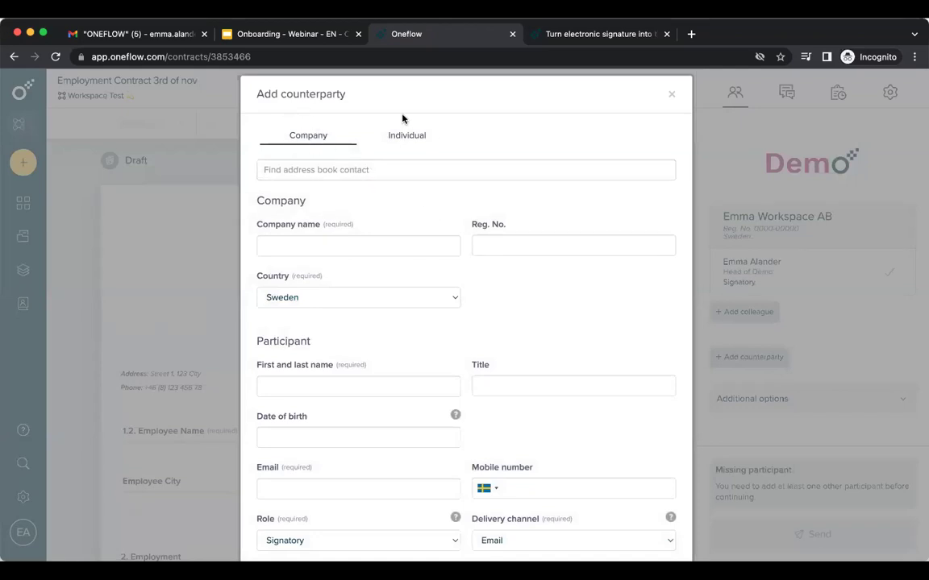
click(413, 137)
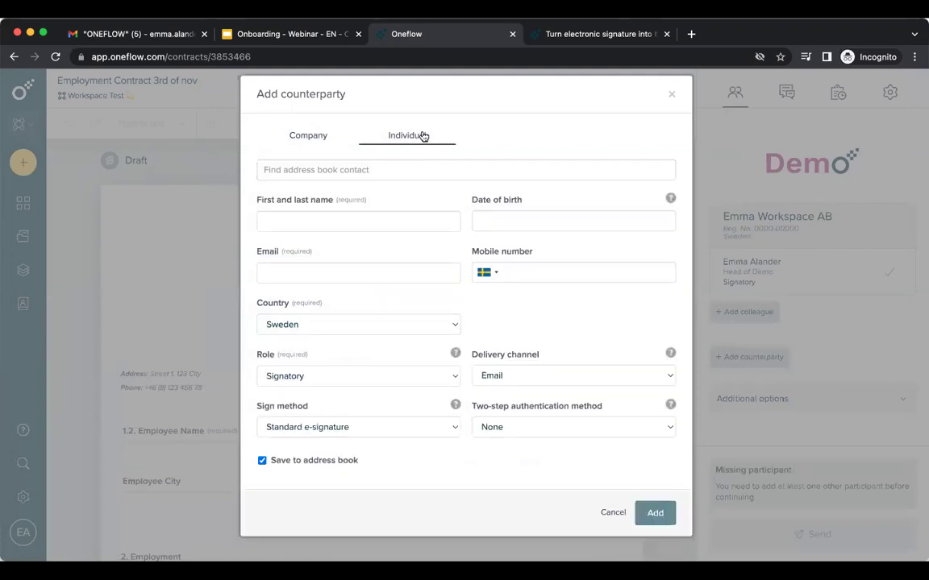
click(379, 165)
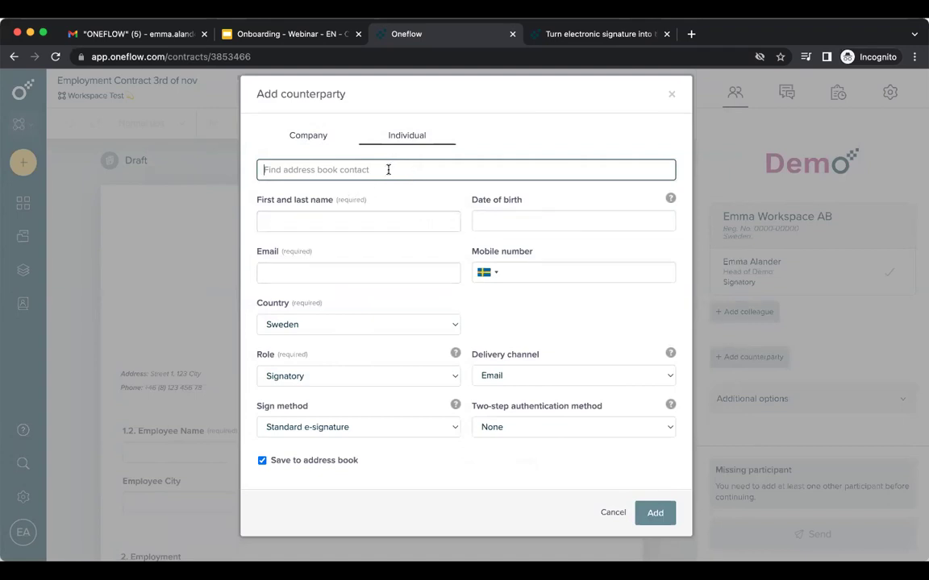
text(peter)
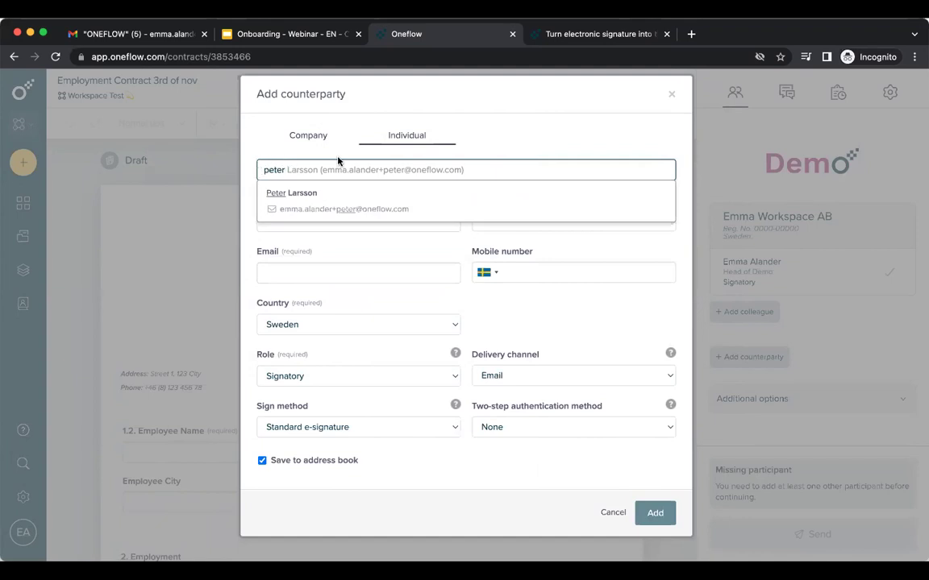
click(420, 214)
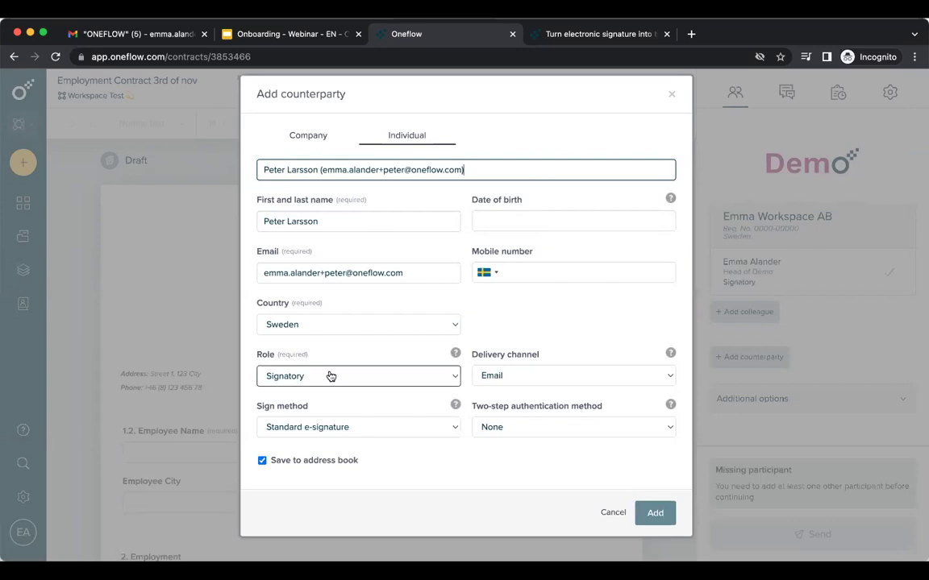
Switch the counterparty role to Influencer, then Viewer, back to Signatory, and list sign methods.
click(331, 376)
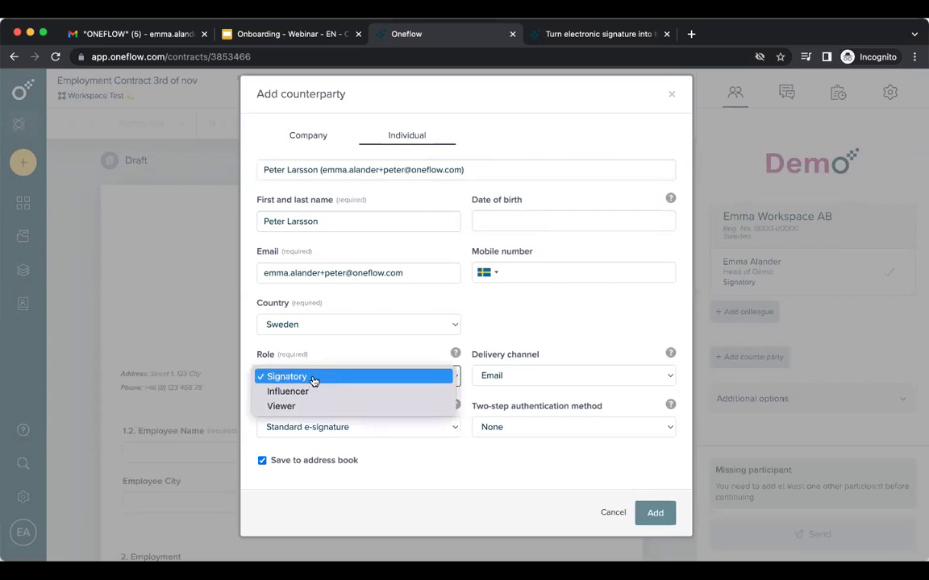
click(320, 392)
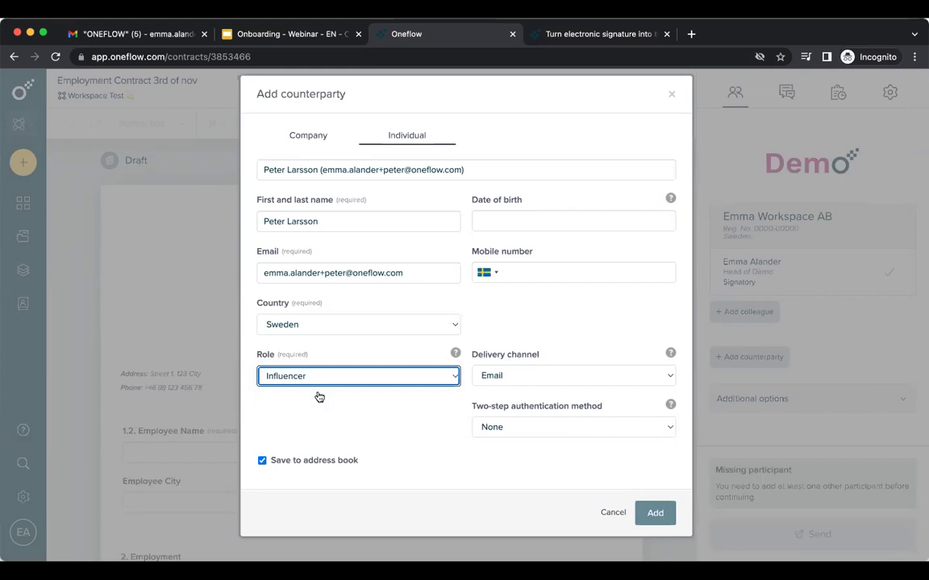
click(317, 382)
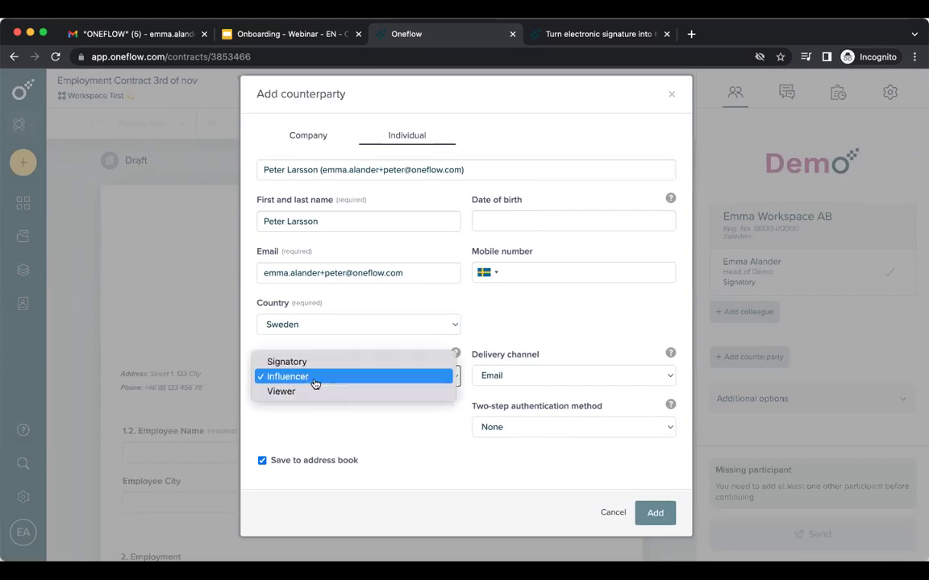
click(308, 396)
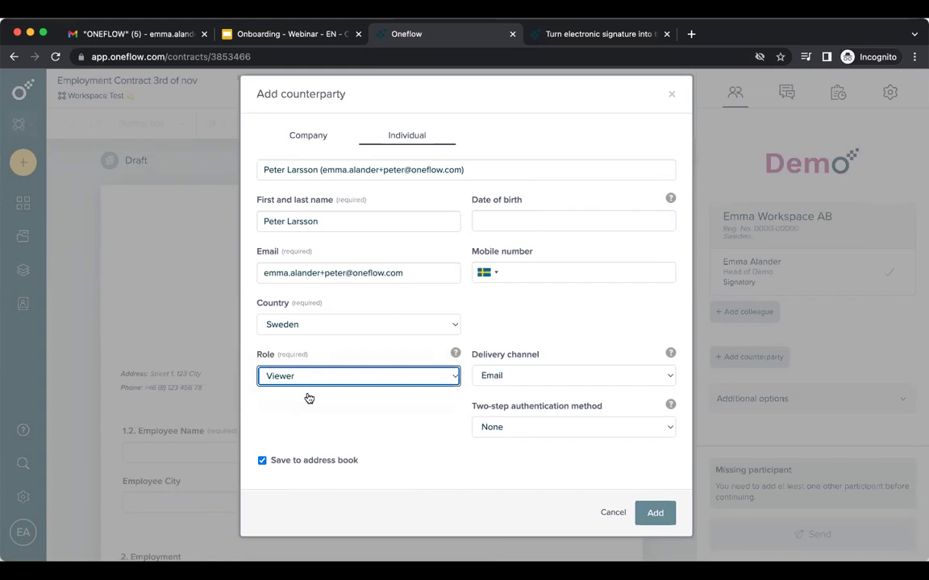
mouse_move(456, 354)
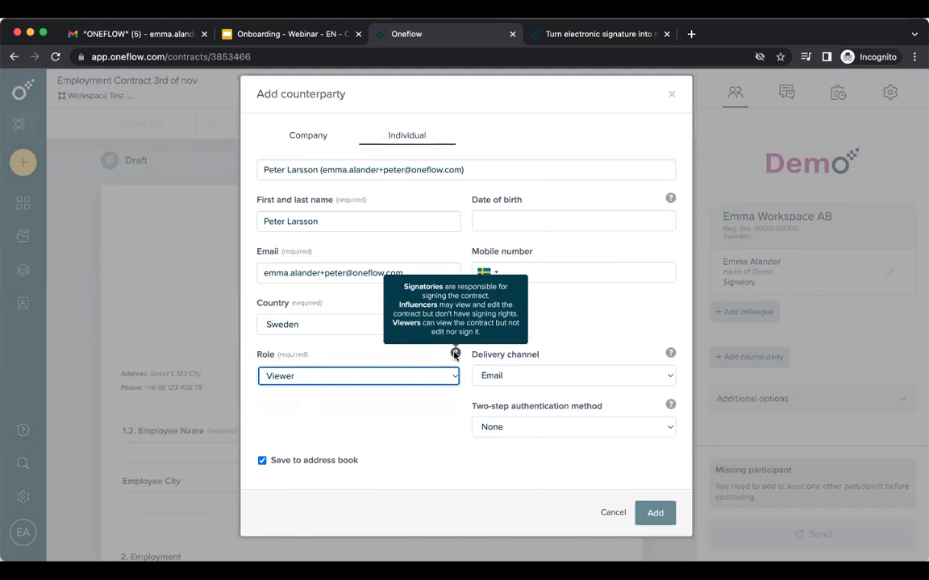
click(424, 379)
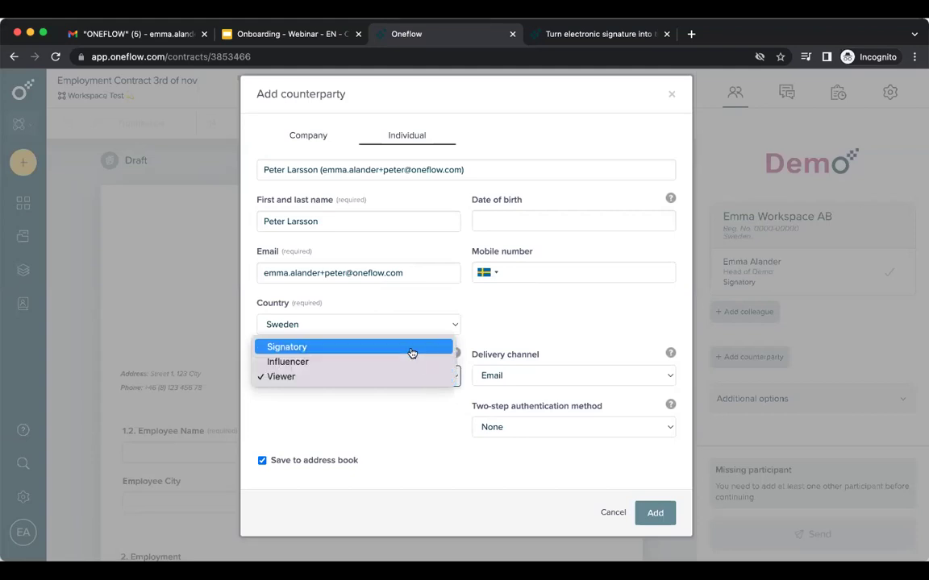
click(412, 351)
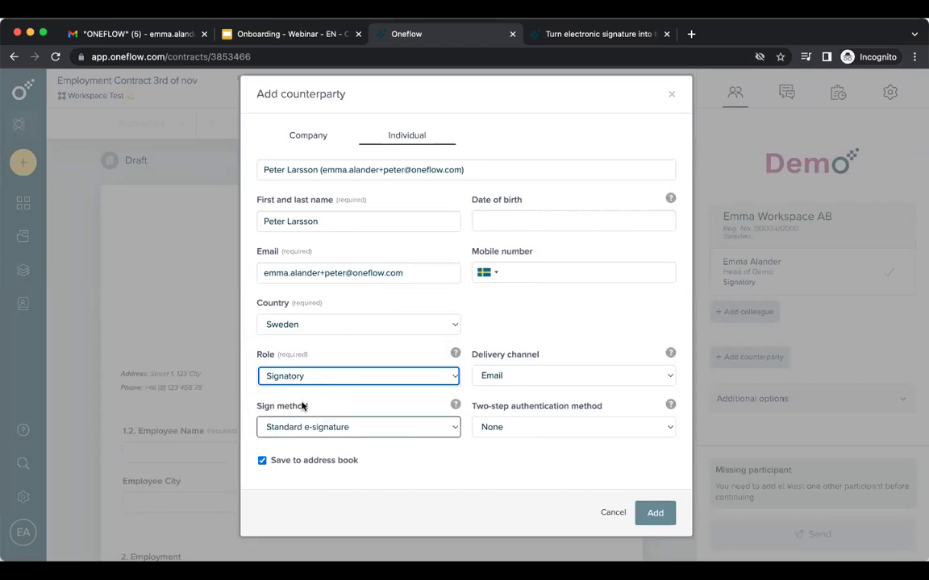
click(325, 434)
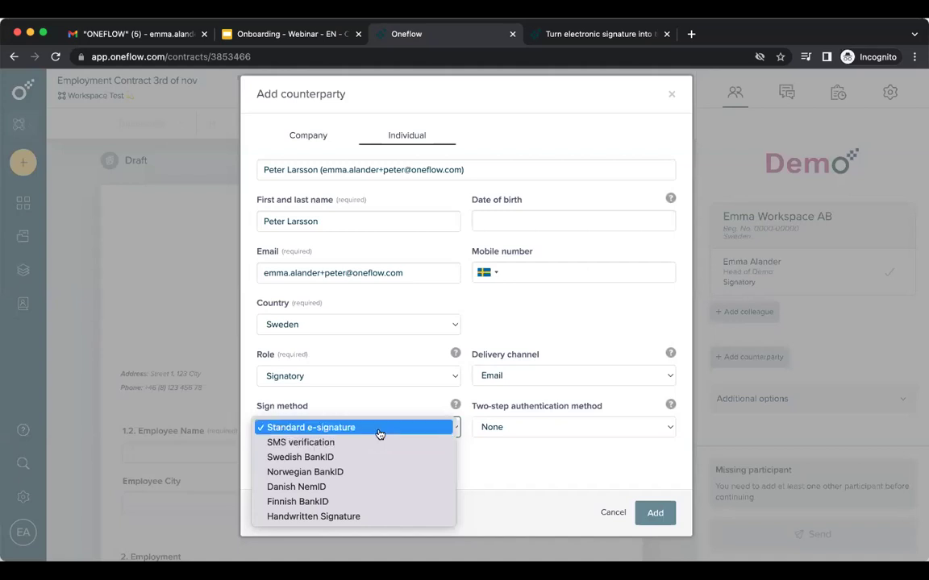
Add the contact as a Signatory with Standard e-signature, Email delivery, no two-step authentication, saved to address book.
click(378, 435)
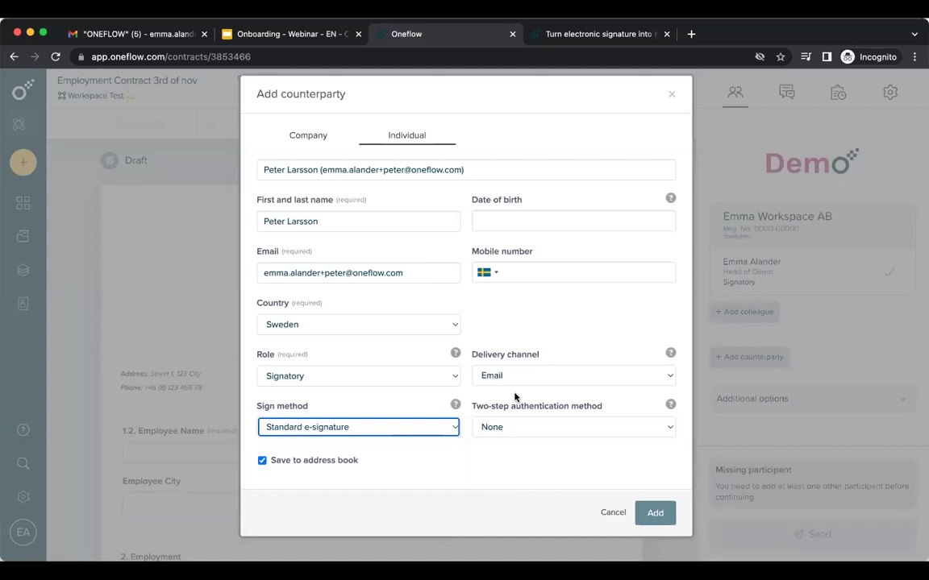
click(543, 377)
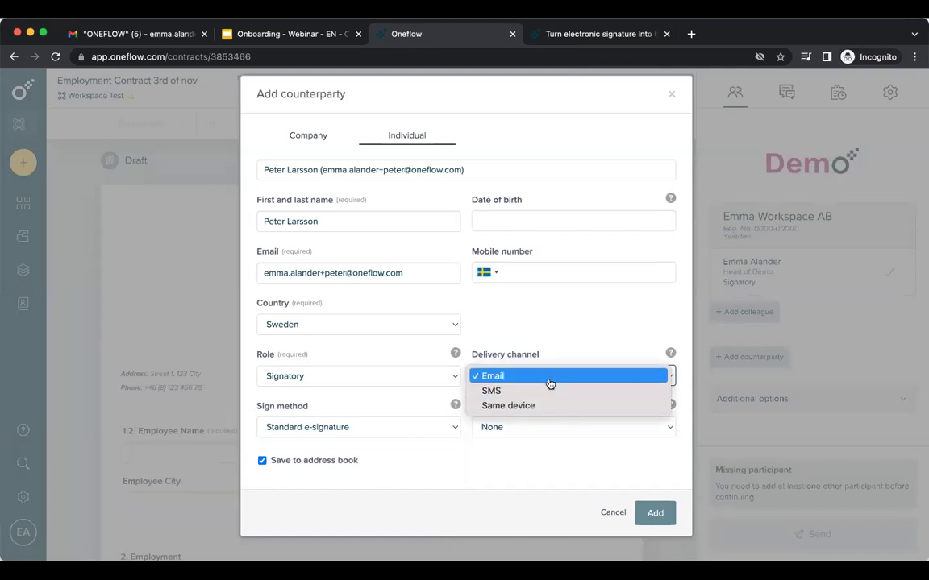
click(549, 383)
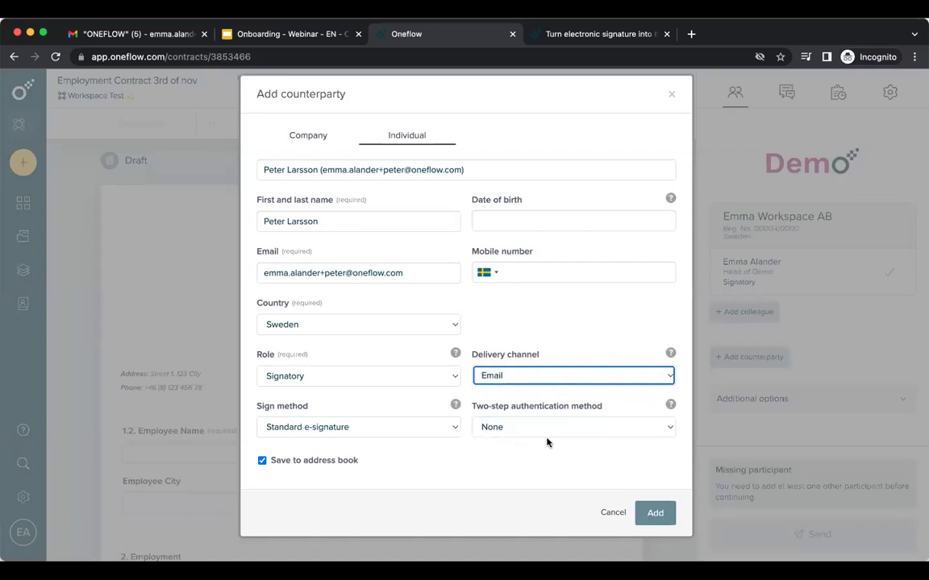
click(535, 428)
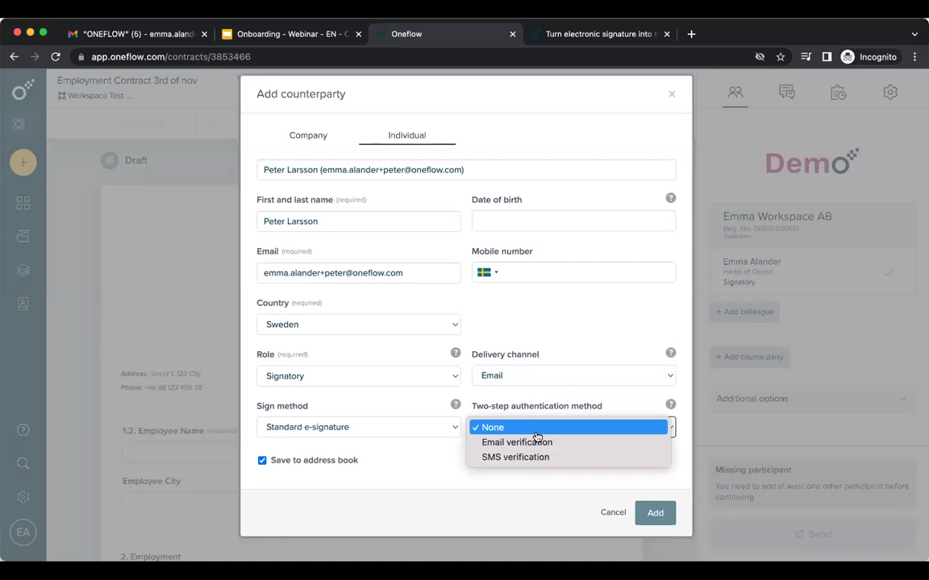
click(534, 427)
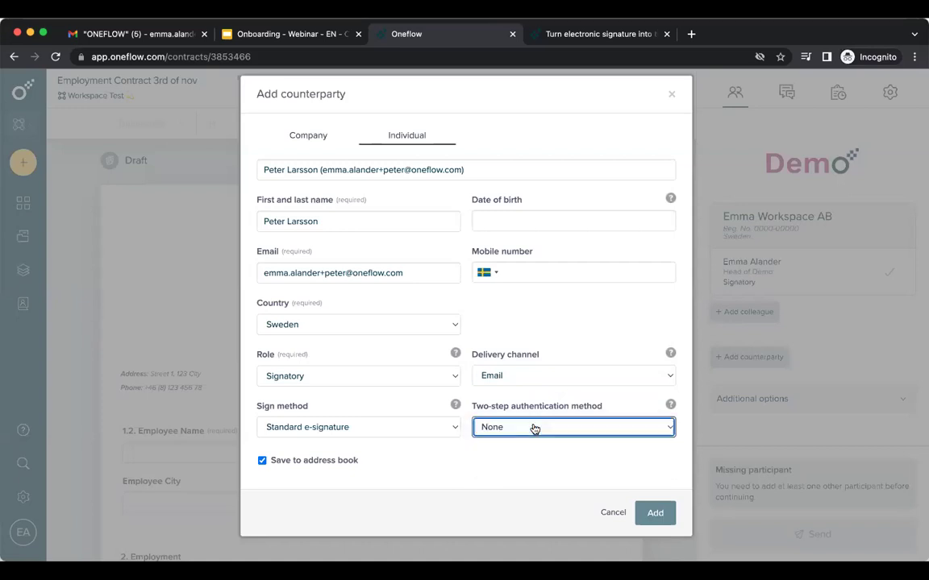
click(262, 462)
click(263, 462)
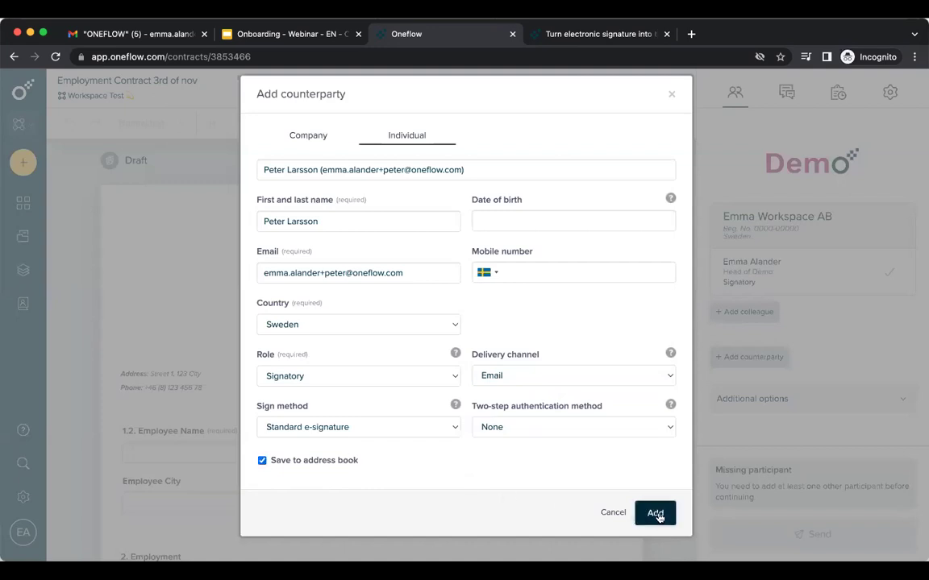
click(658, 514)
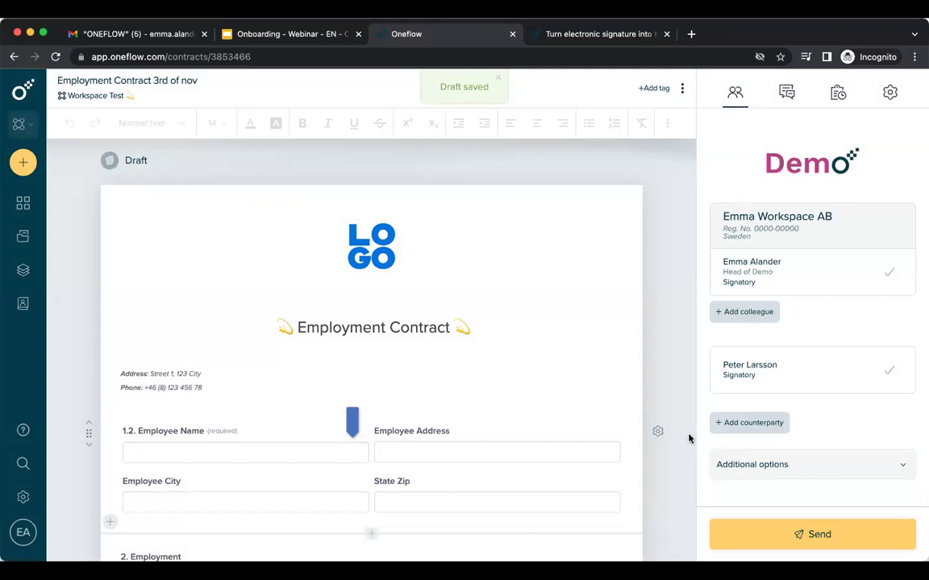
Switch off Signing order under Additional options so all participants are invited simultaneously.
mouse_move(714, 377)
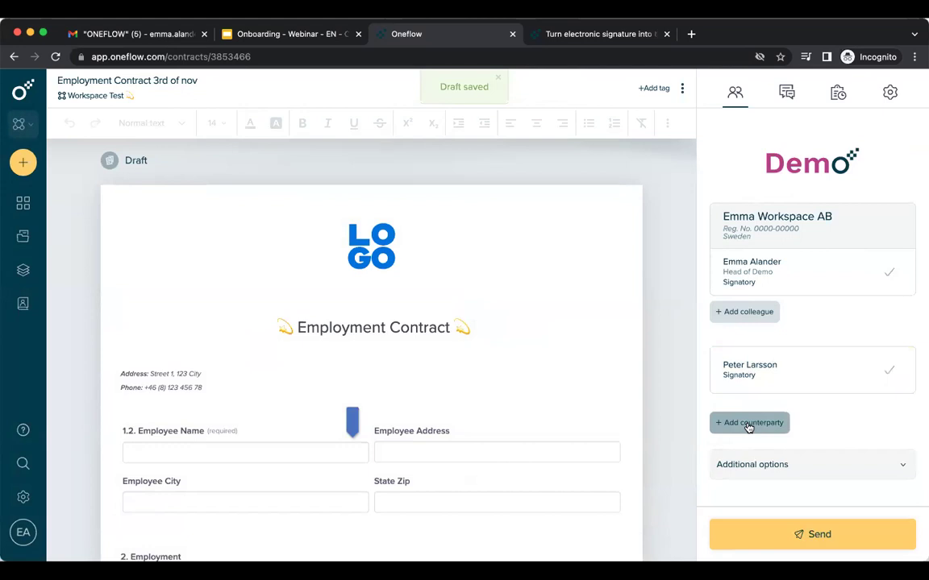
click(903, 465)
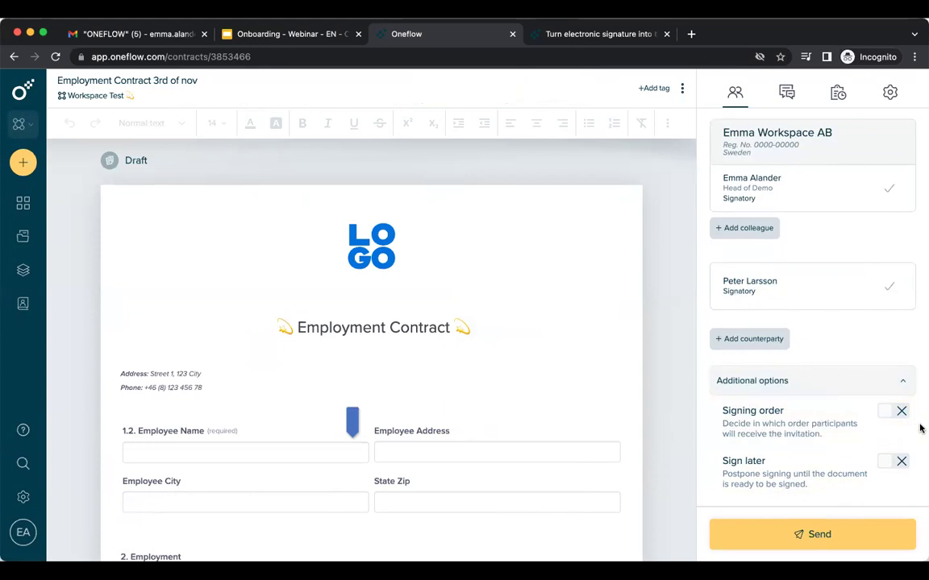
click(901, 413)
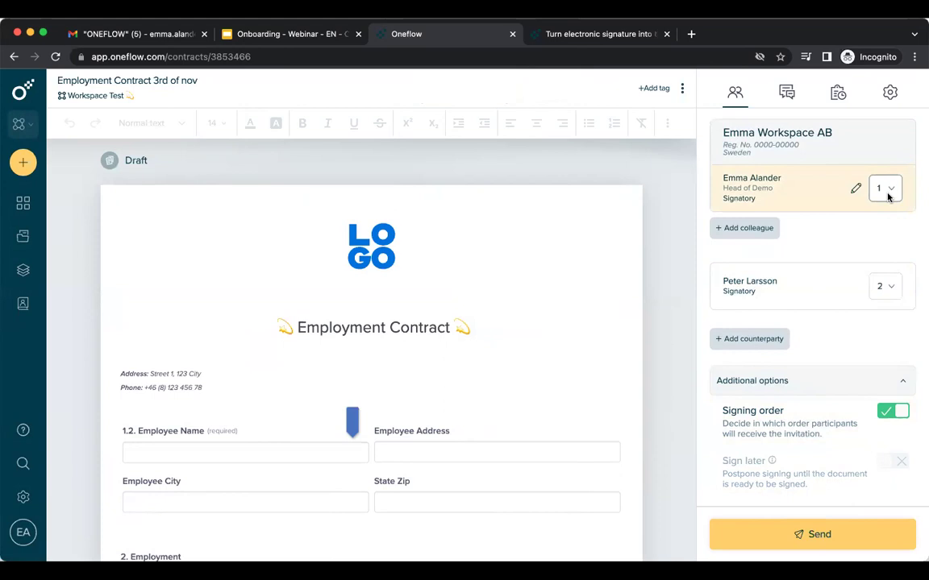
click(894, 411)
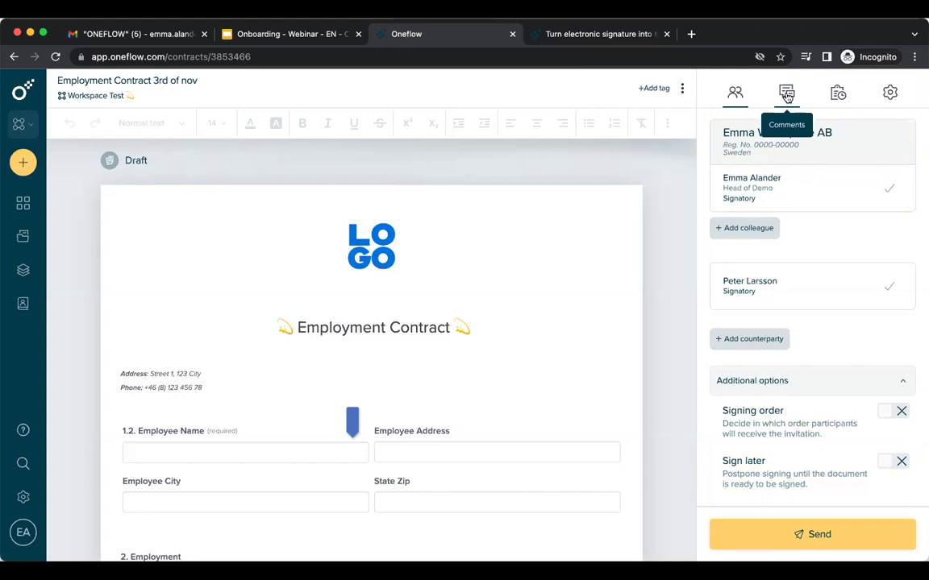
click(786, 96)
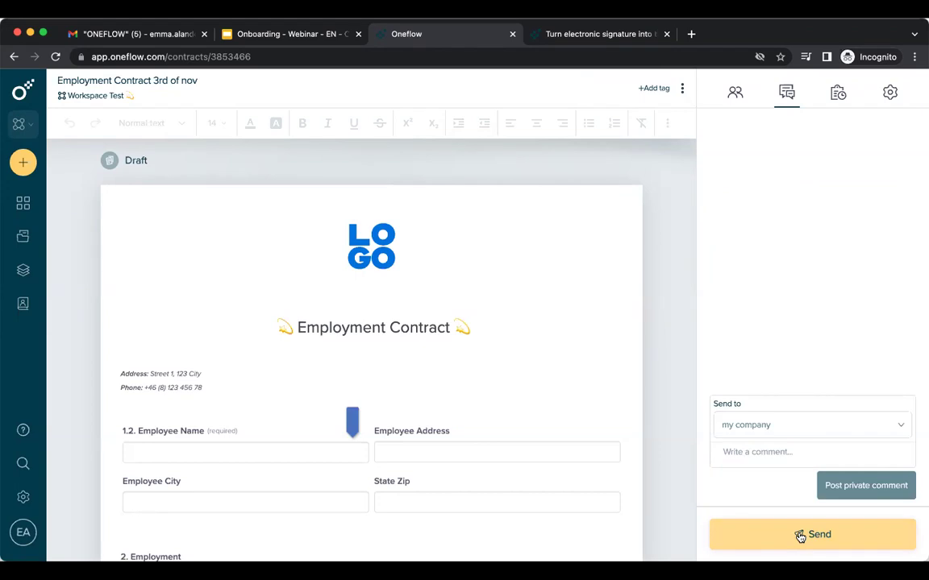
click(839, 107)
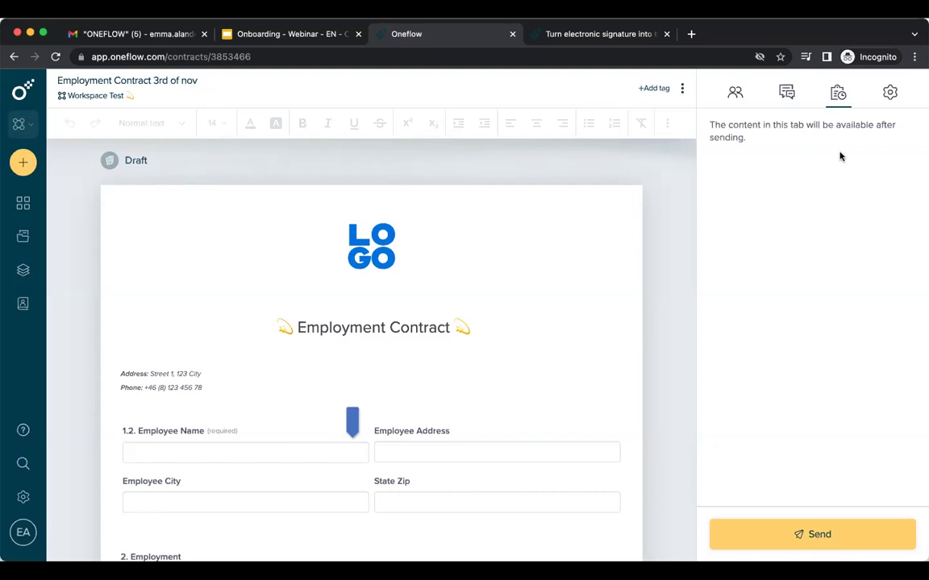
click(889, 93)
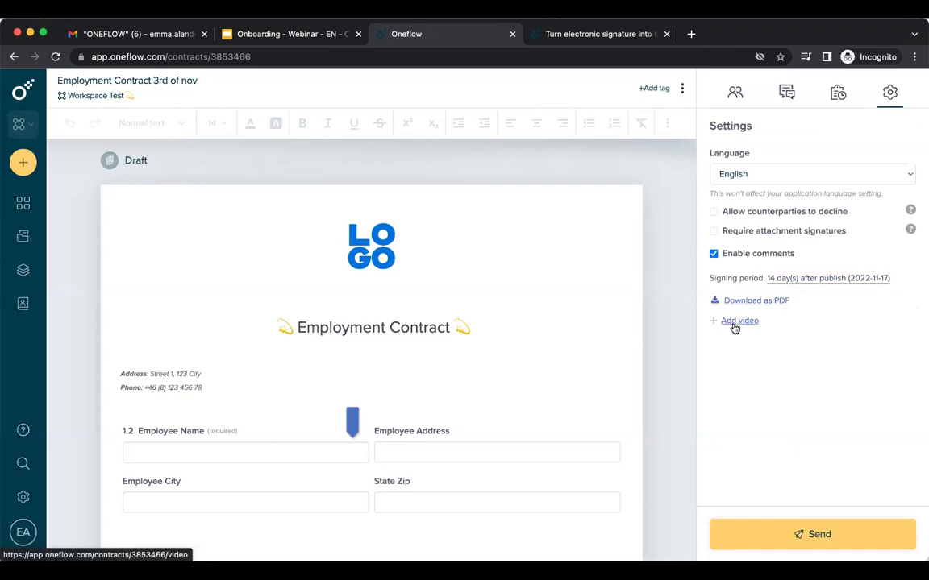
click(734, 92)
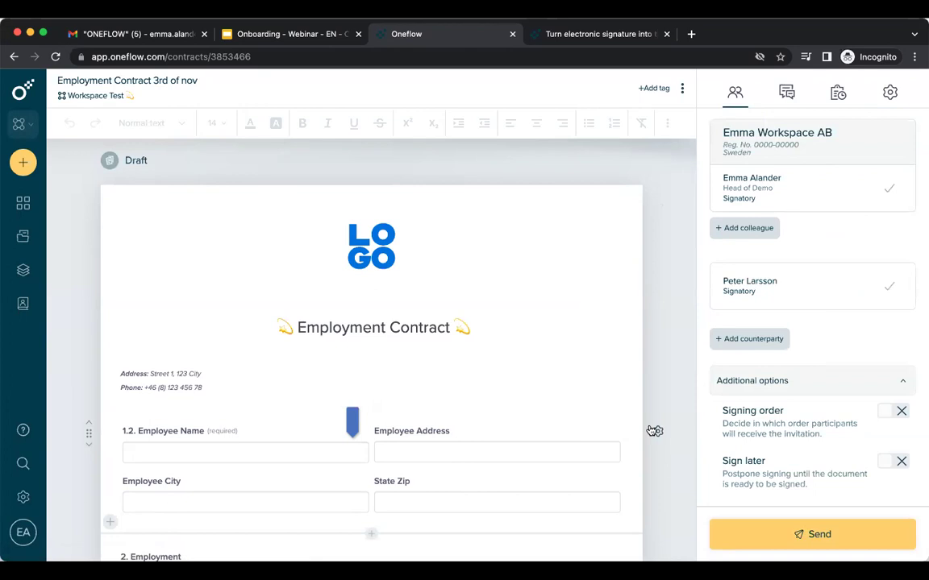
Send the contract using the English - Employment Contract Message Template for subject and message.
click(791, 550)
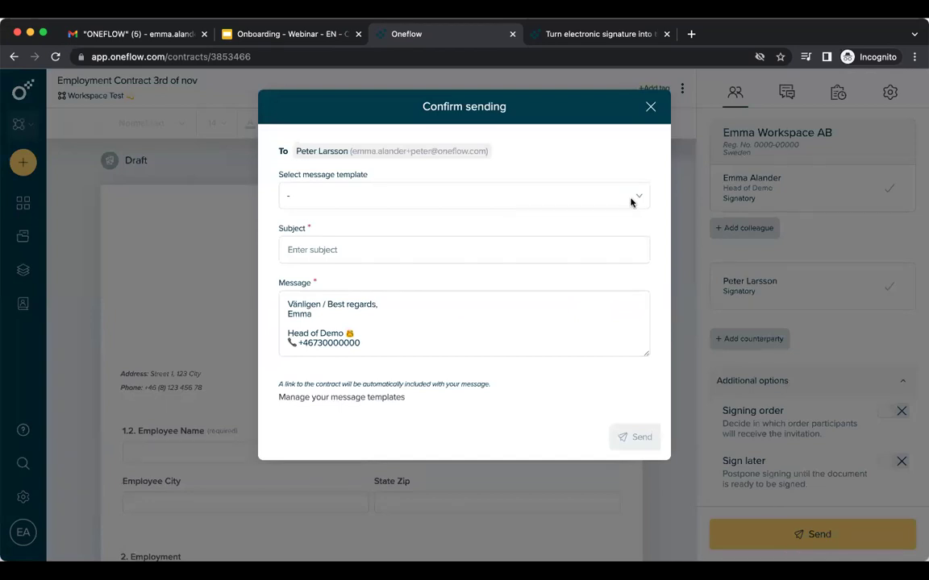
click(288, 249)
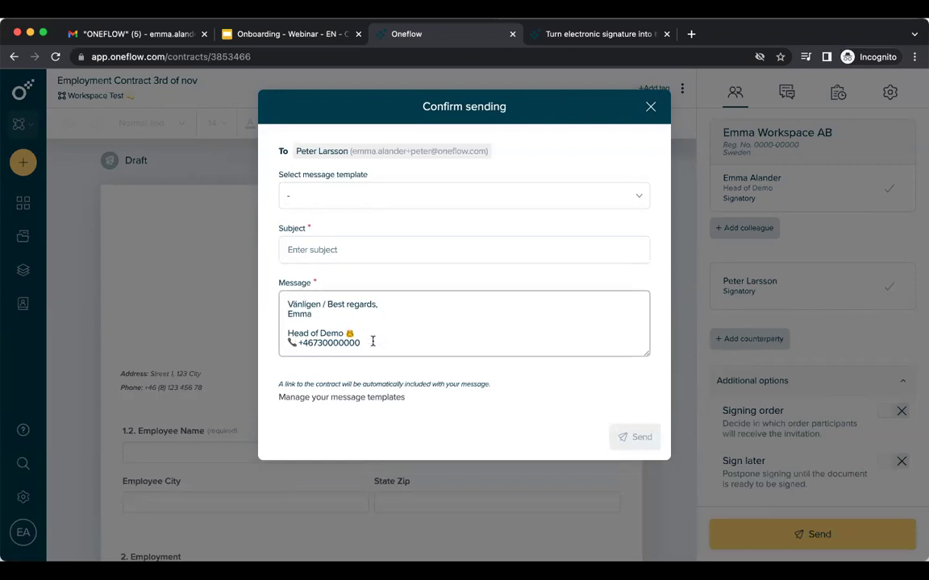
click(407, 202)
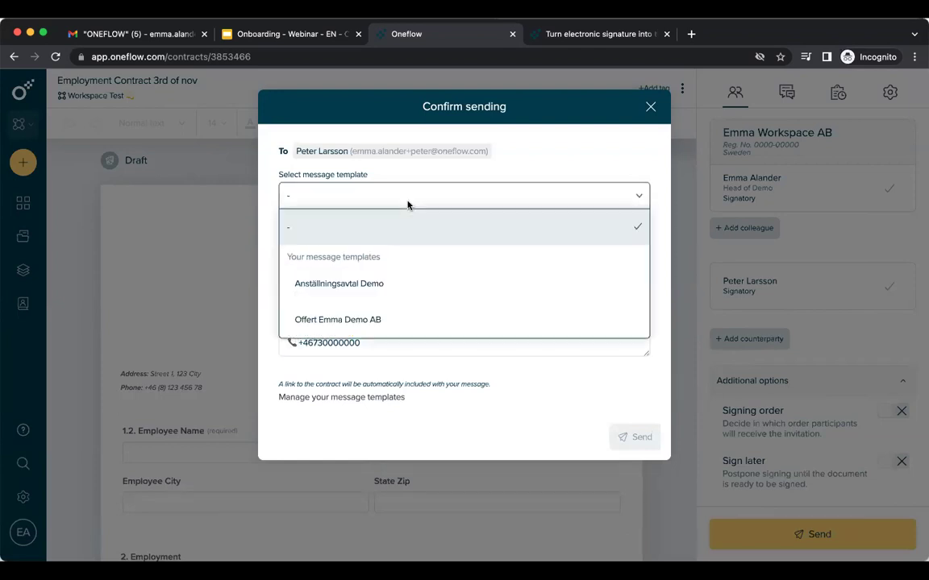
scroll(388, 319, down, 3)
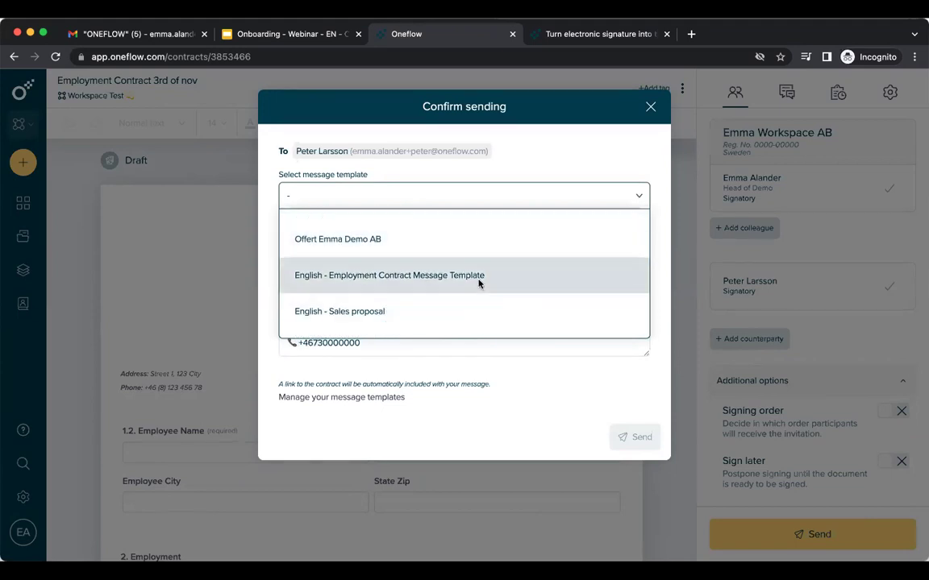
click(479, 281)
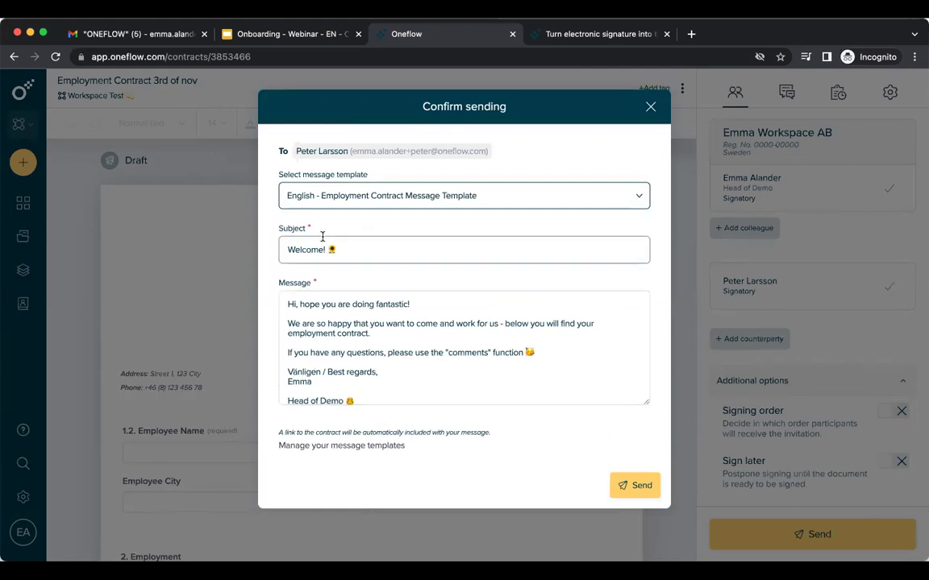
click(635, 486)
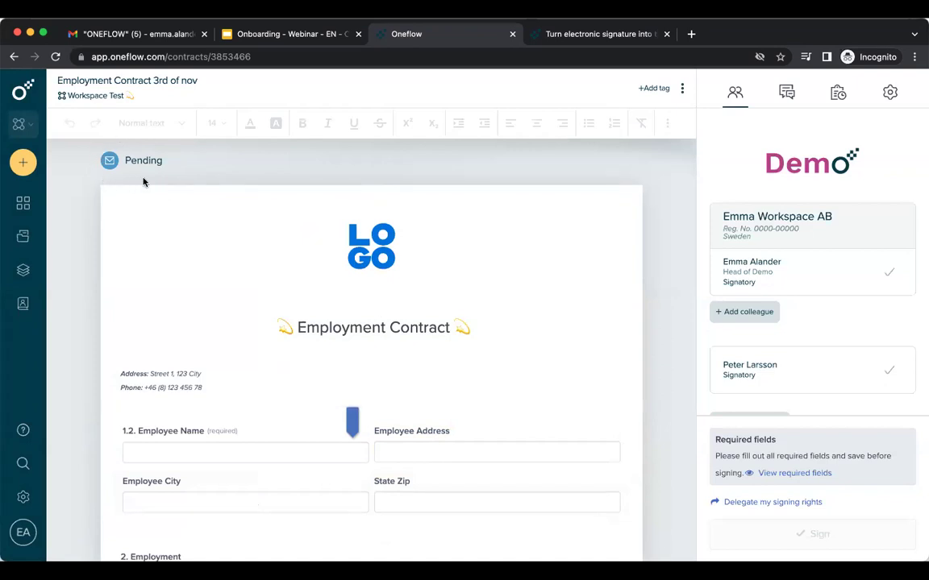
Check the invitation in Comments, then the Audit trail's 2022-11-03 created-and-invited entry.
click(787, 94)
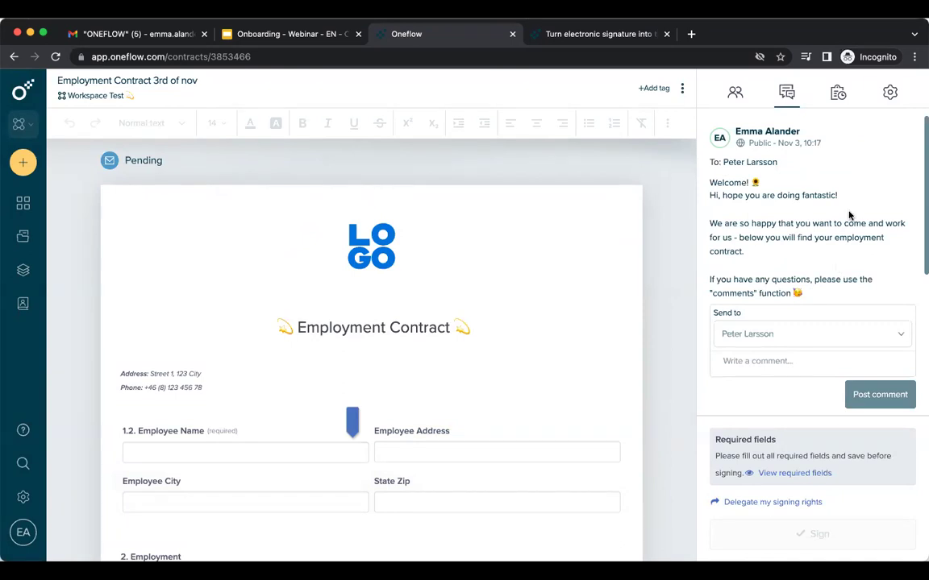
click(837, 93)
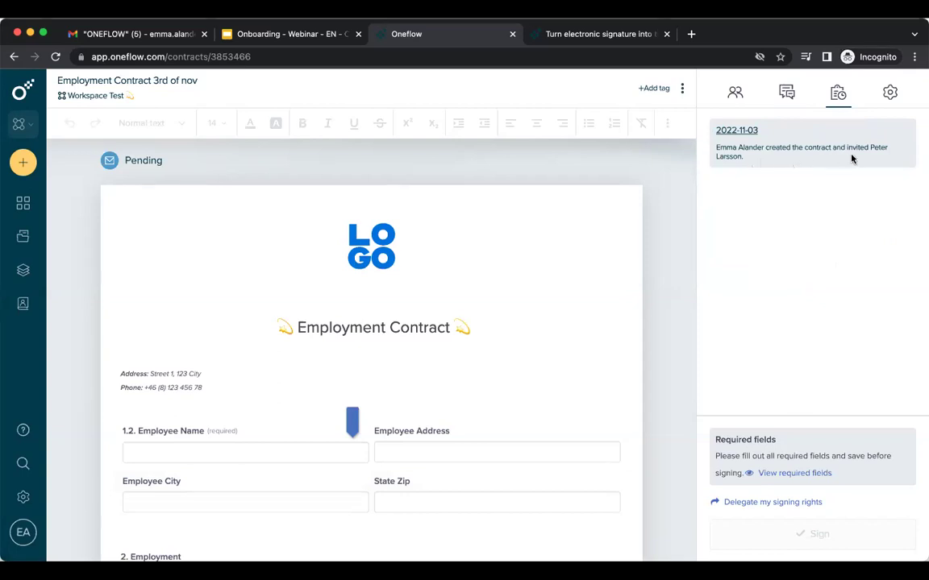
mouse_move(748, 127)
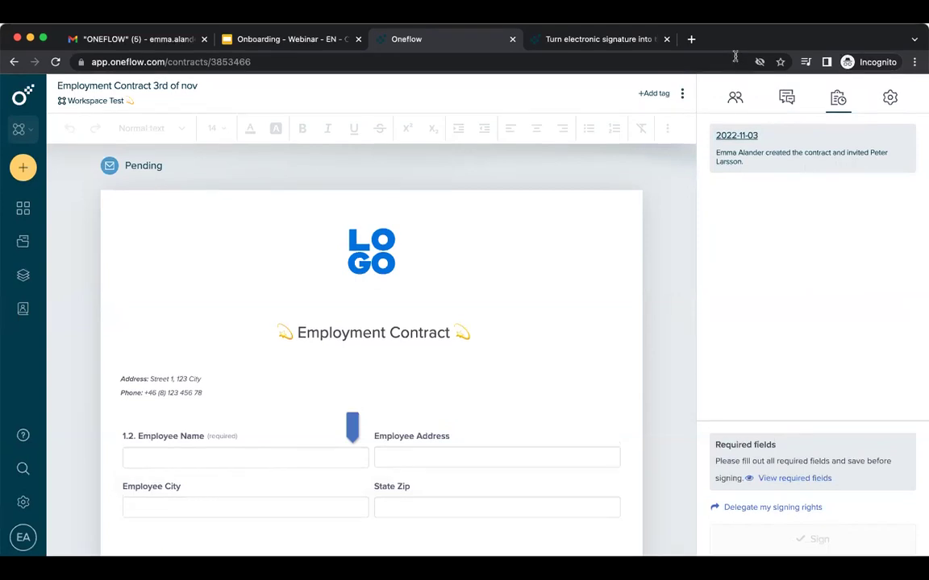
Open the Welcome! invitation email in Gmail and follow its Open link to the contract.
click(121, 39)
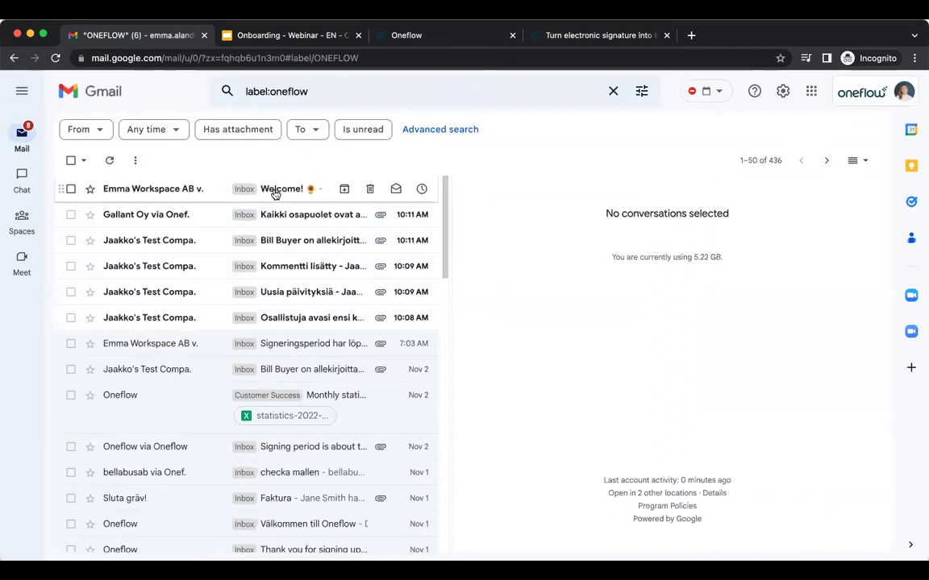
click(275, 191)
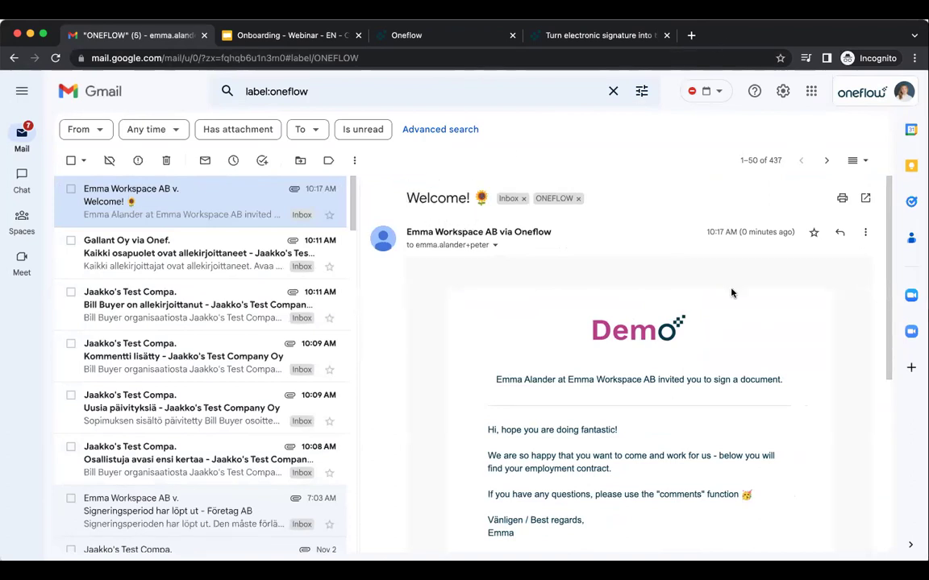
scroll(730, 349, down, 3)
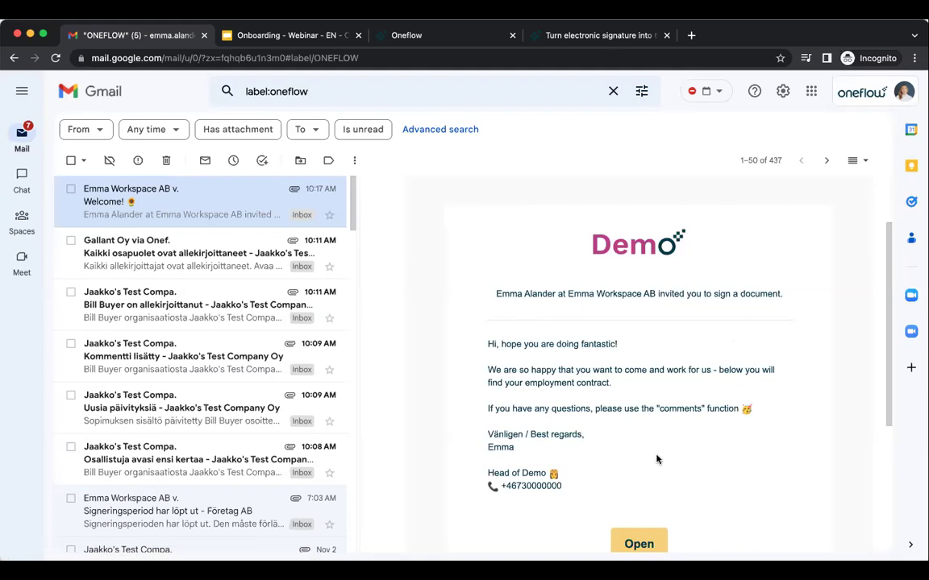
scroll(612, 435, down, 1)
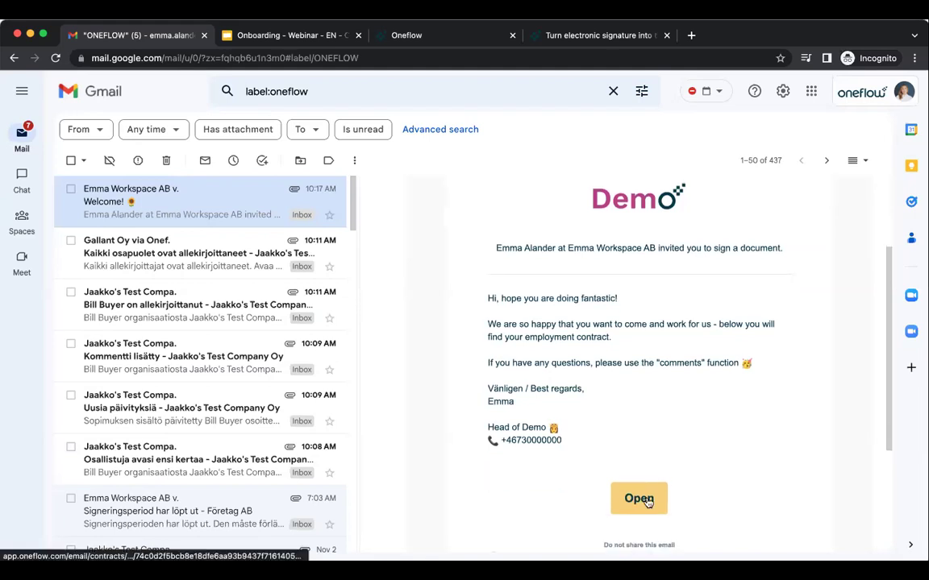
click(641, 500)
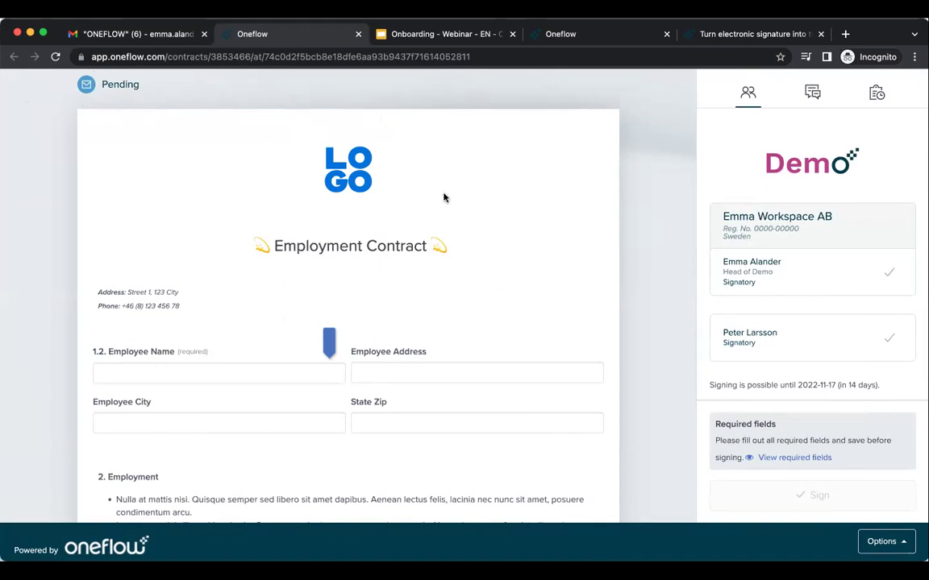
Look over the recipient's view of the employment contract, selecting a title word and scrolling down.
double_click(395, 245)
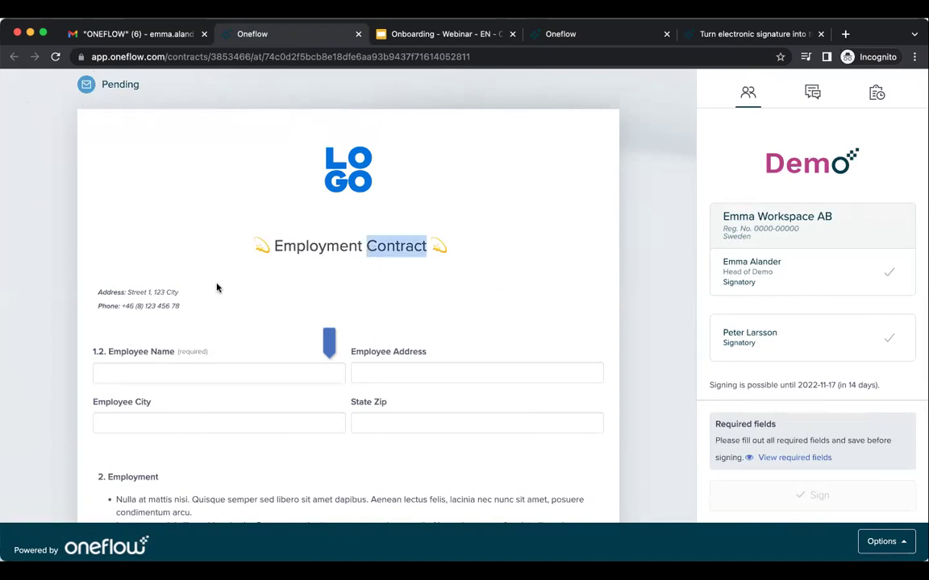
click(329, 247)
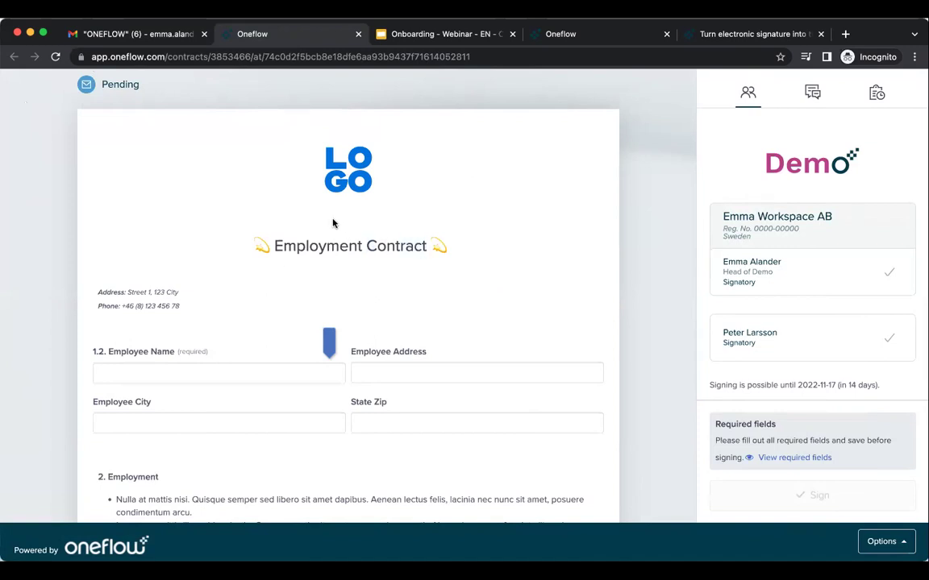
scroll(433, 309, down, 2)
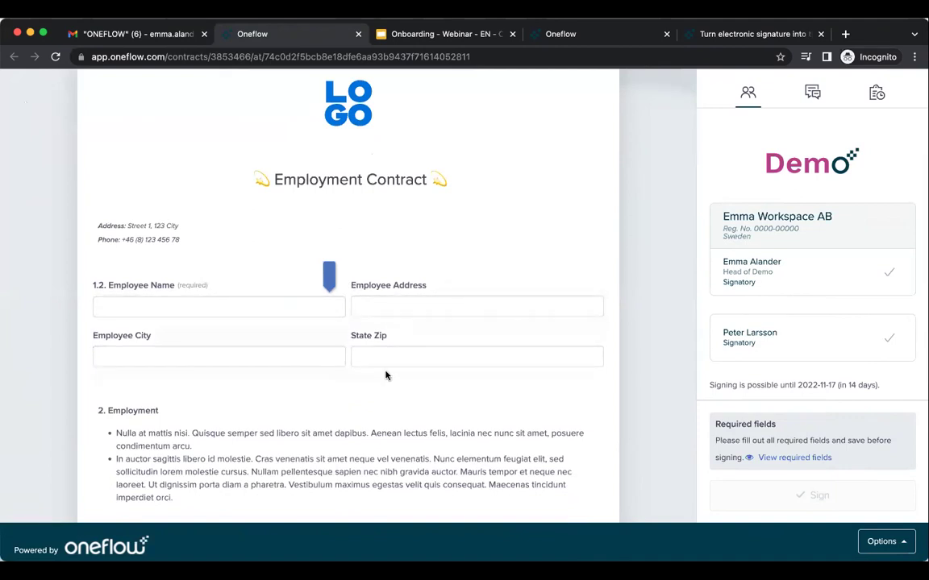
Fill in the employee's name, street address, city and zip code fields, then save the changes.
click(221, 311)
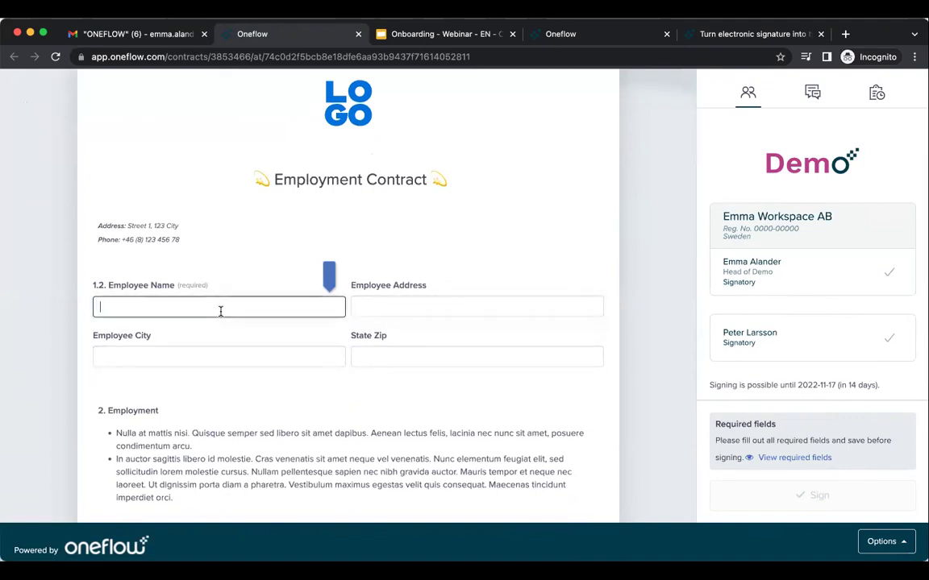
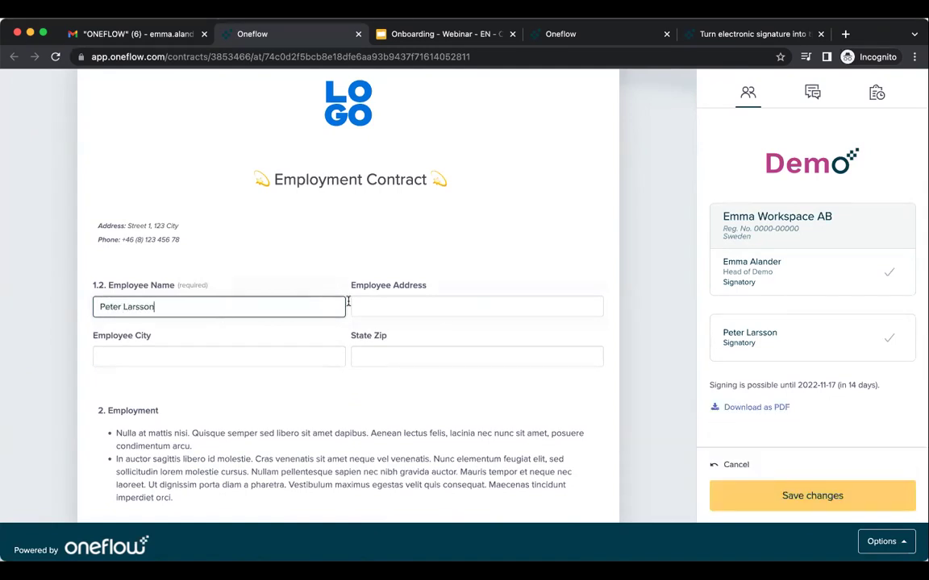
click(388, 307)
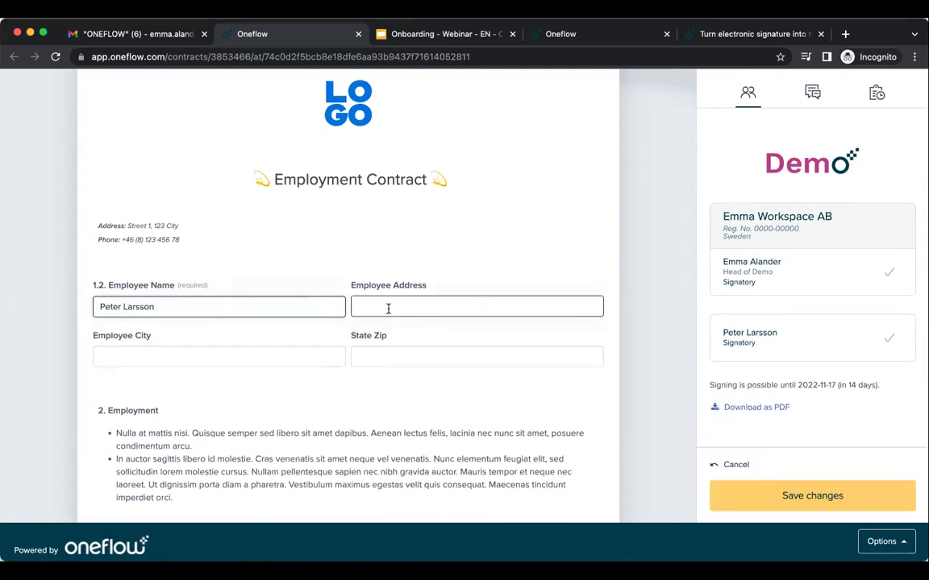
text(street 1)
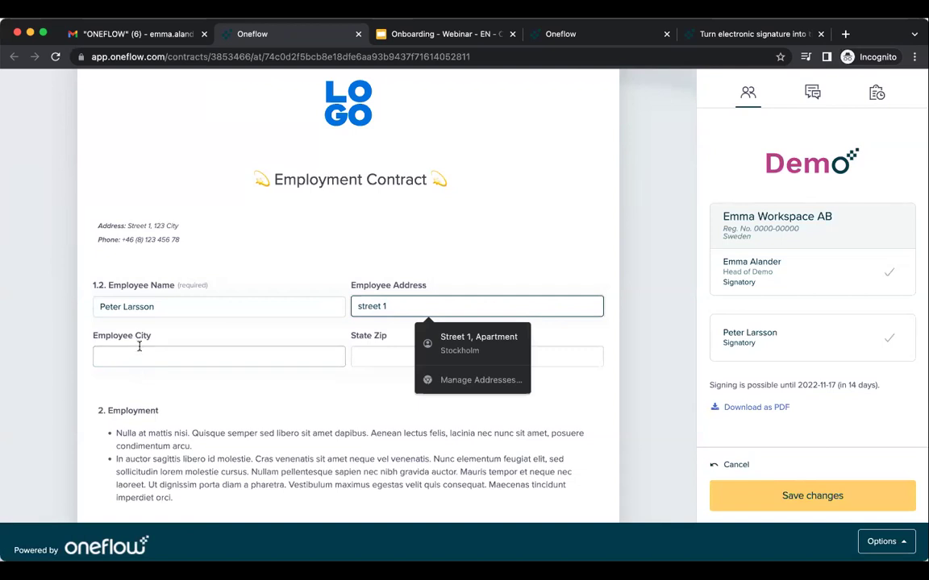
click(139, 351)
text(Stockholm)
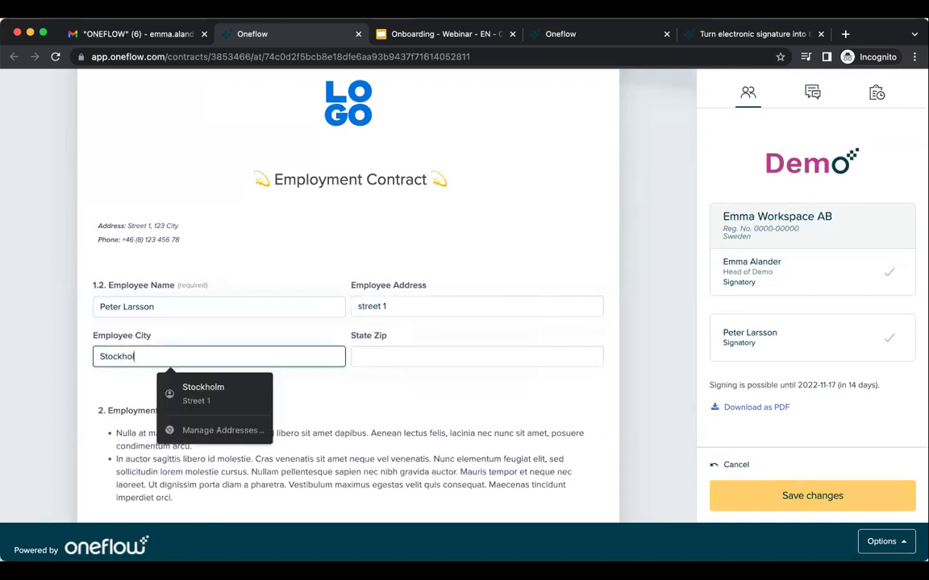
click(367, 356)
text(12345)
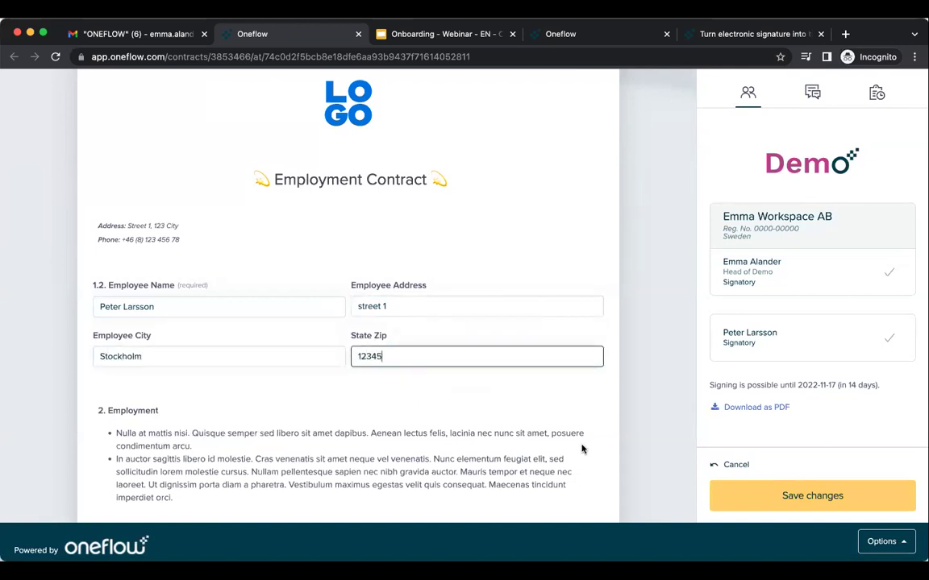
click(835, 503)
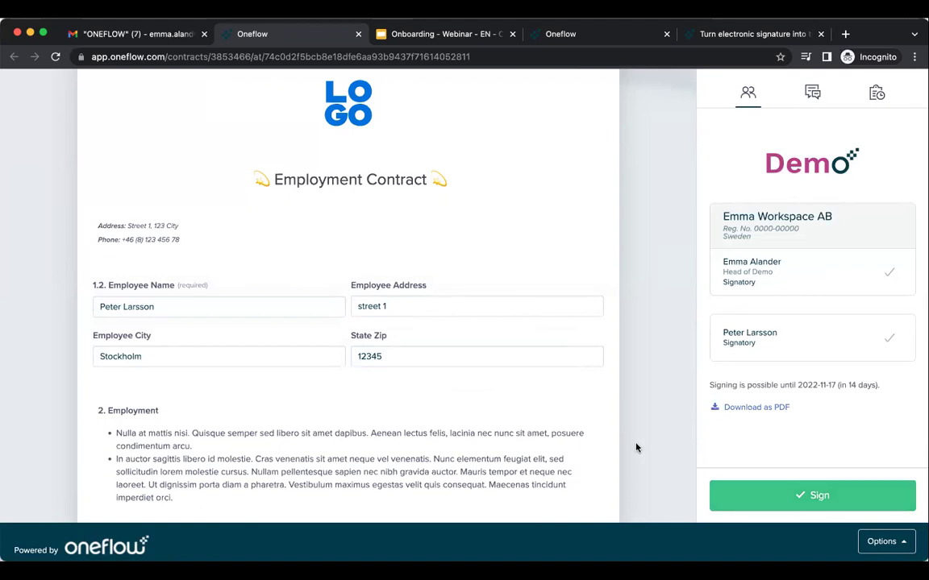
scroll(636, 448, down, 4)
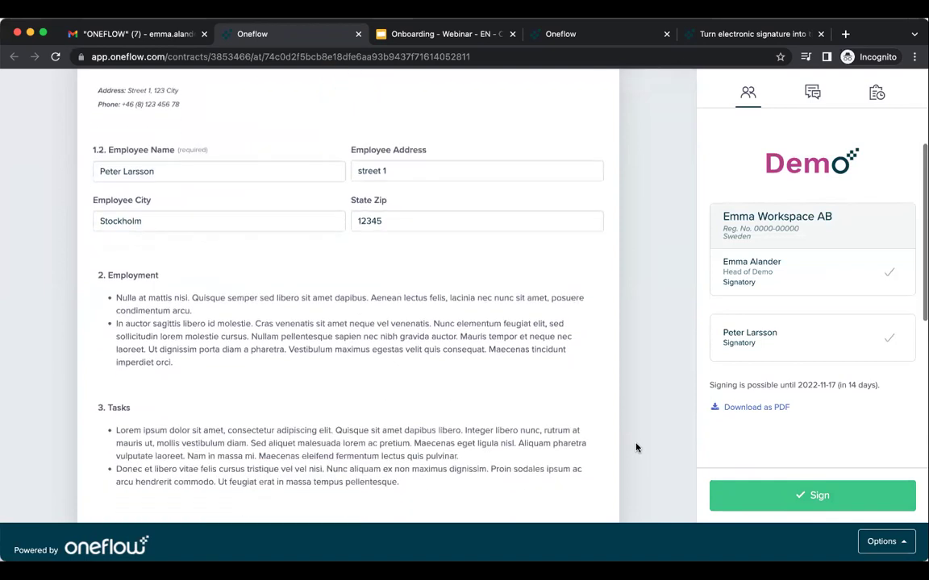
scroll(636, 448, down, 5)
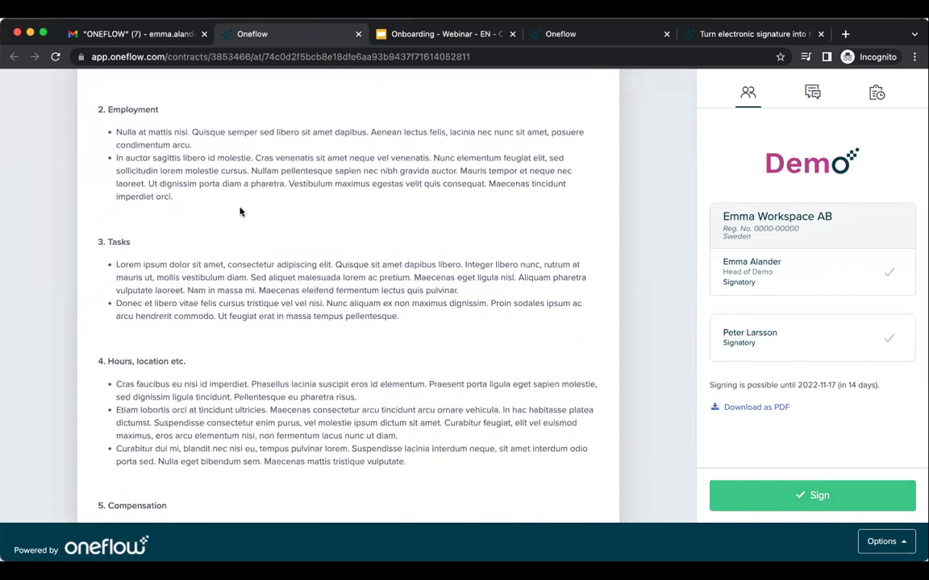
triple_click(347, 290)
click(297, 184)
double_click(296, 185)
double_click(298, 262)
scroll(299, 262, down, 5)
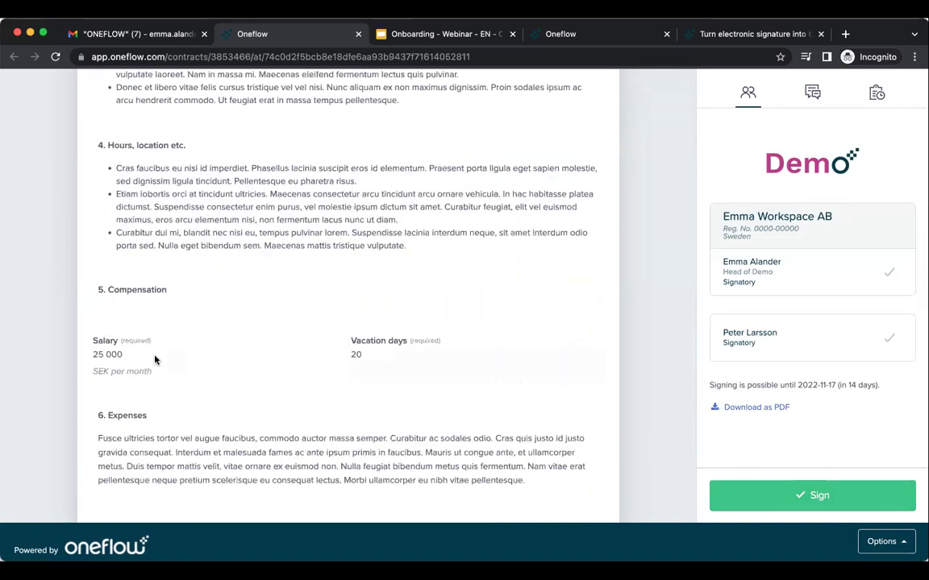
double_click(118, 354)
click(367, 359)
scroll(471, 378, down, 5)
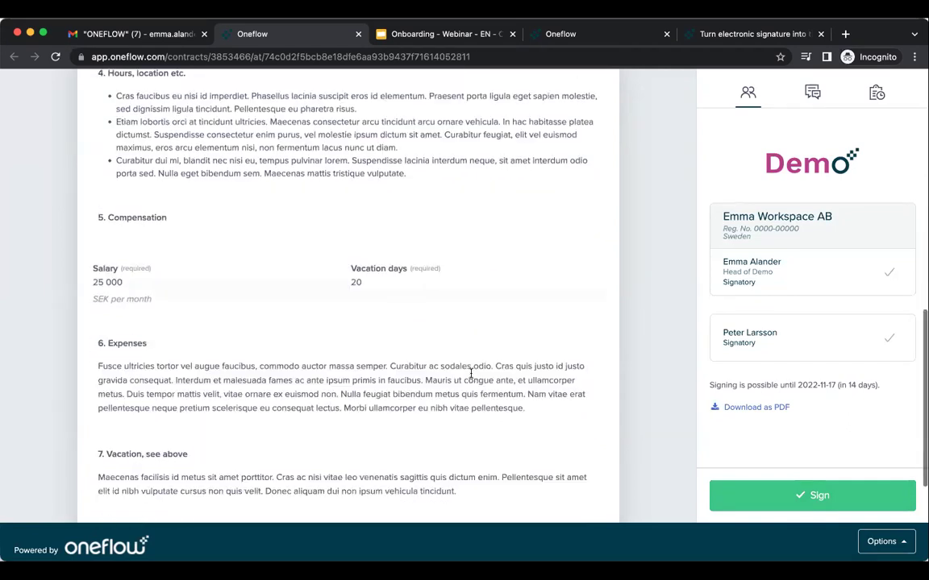
mouse_move(199, 448)
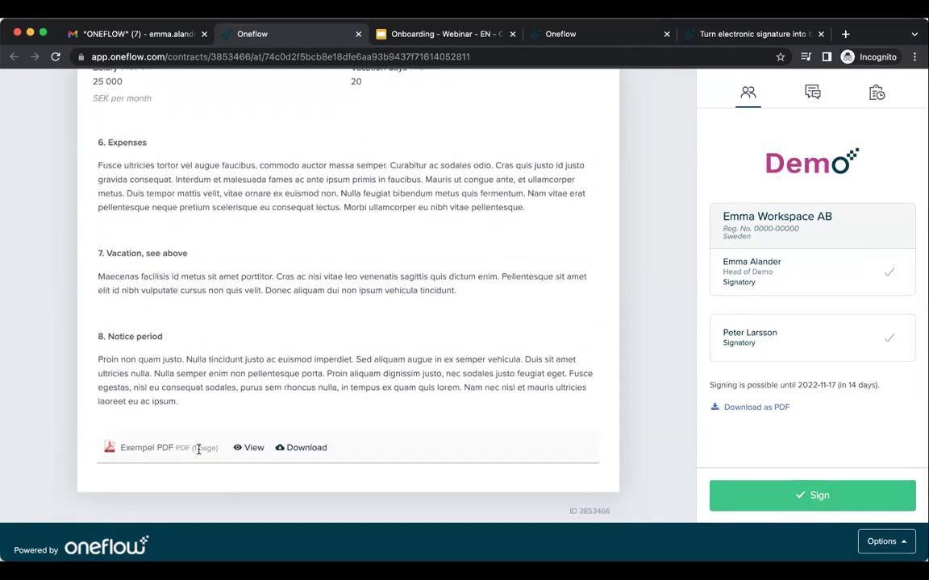
click(253, 448)
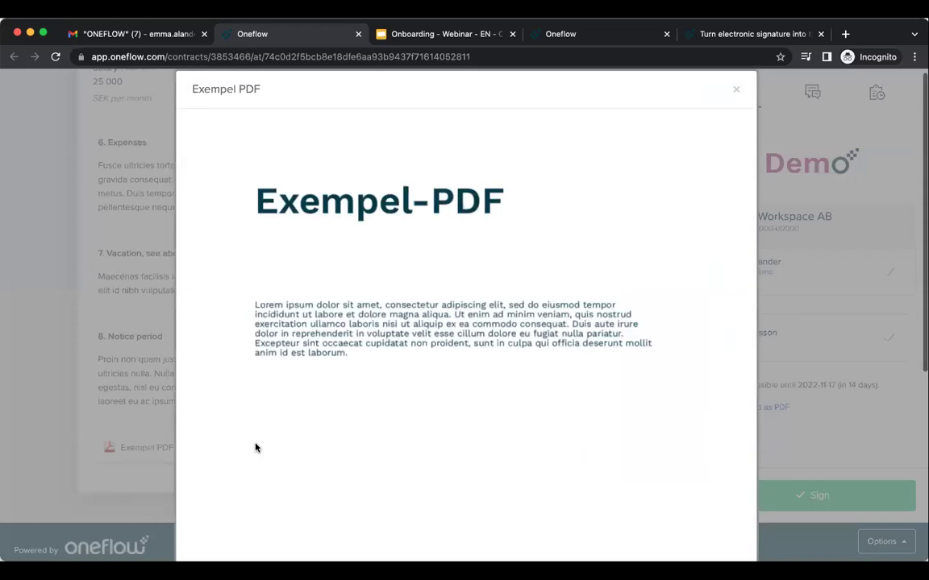
click(737, 93)
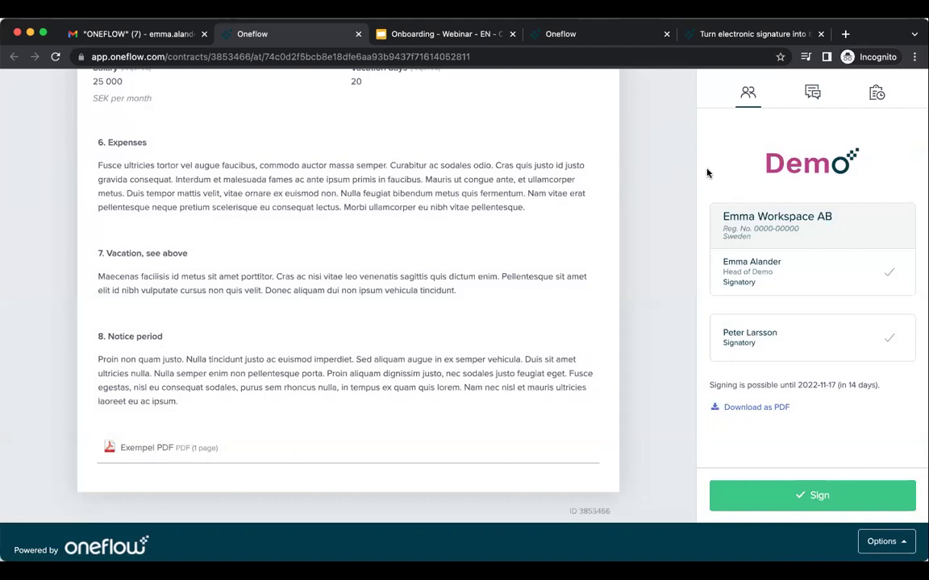
mouse_move(724, 275)
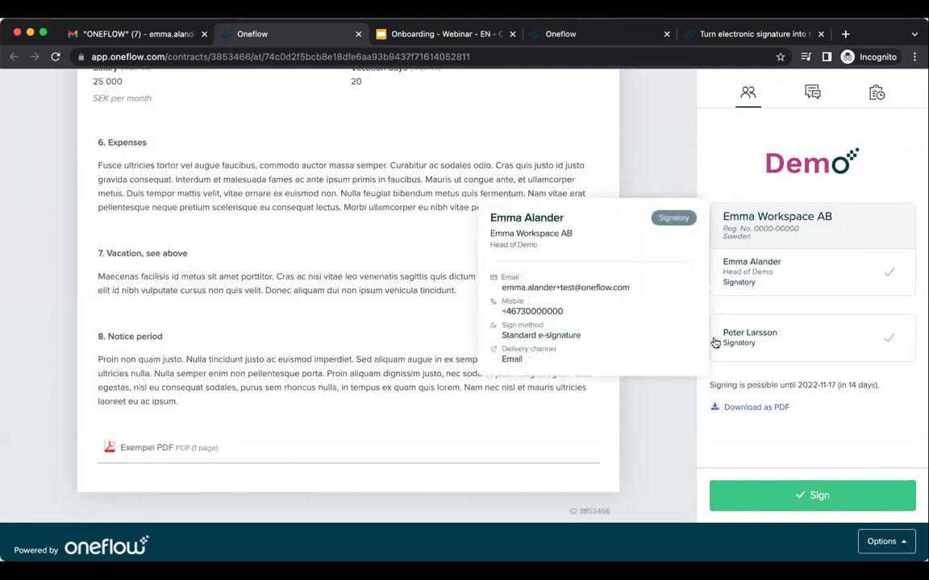
mouse_move(714, 344)
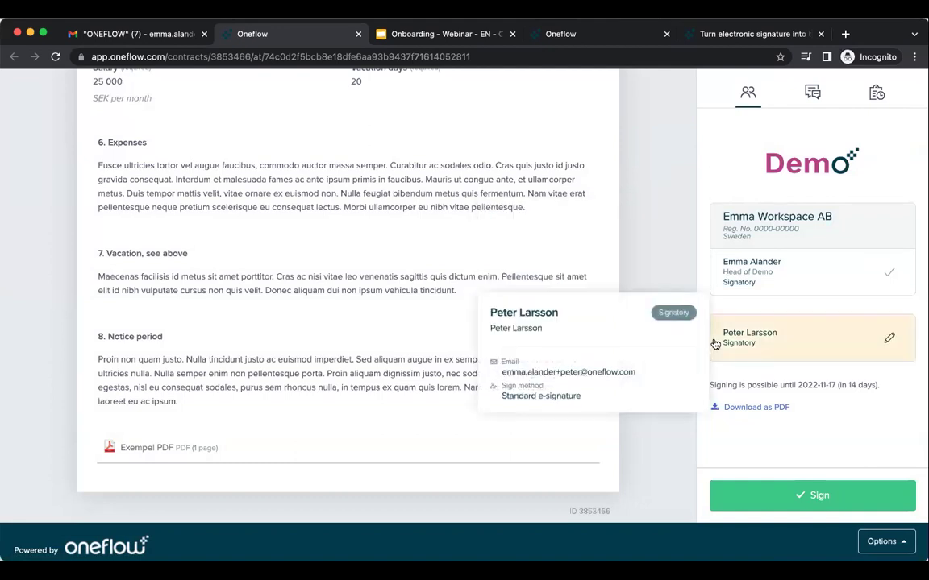
click(811, 93)
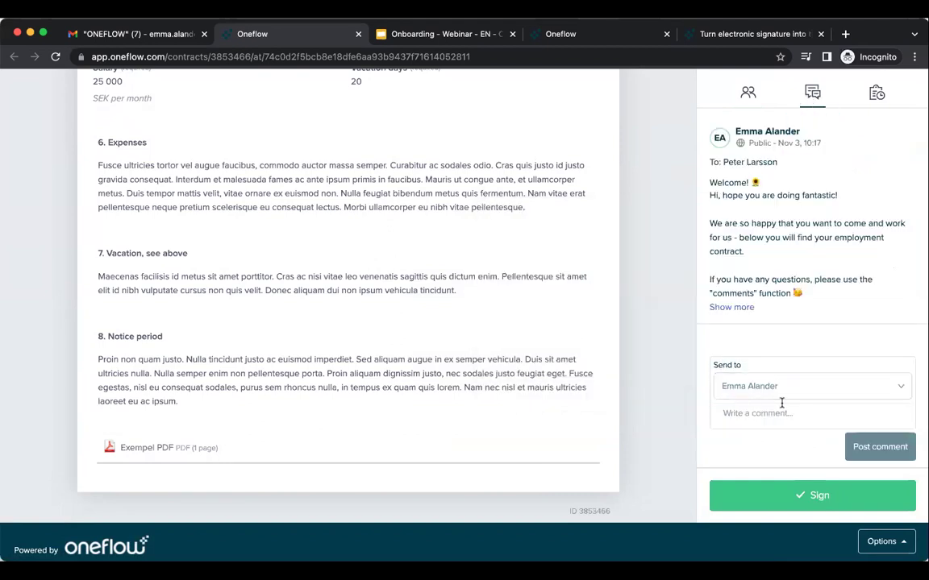
click(874, 97)
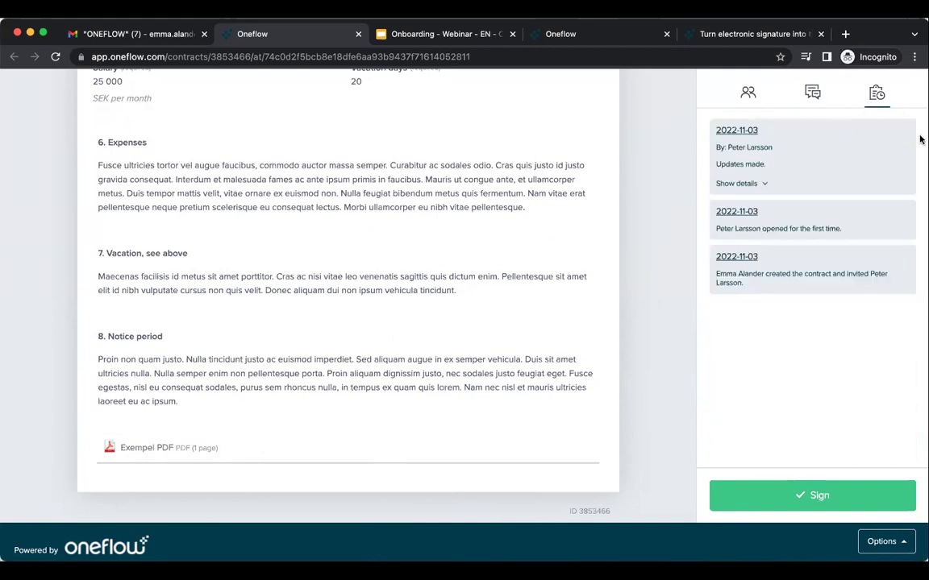
click(766, 184)
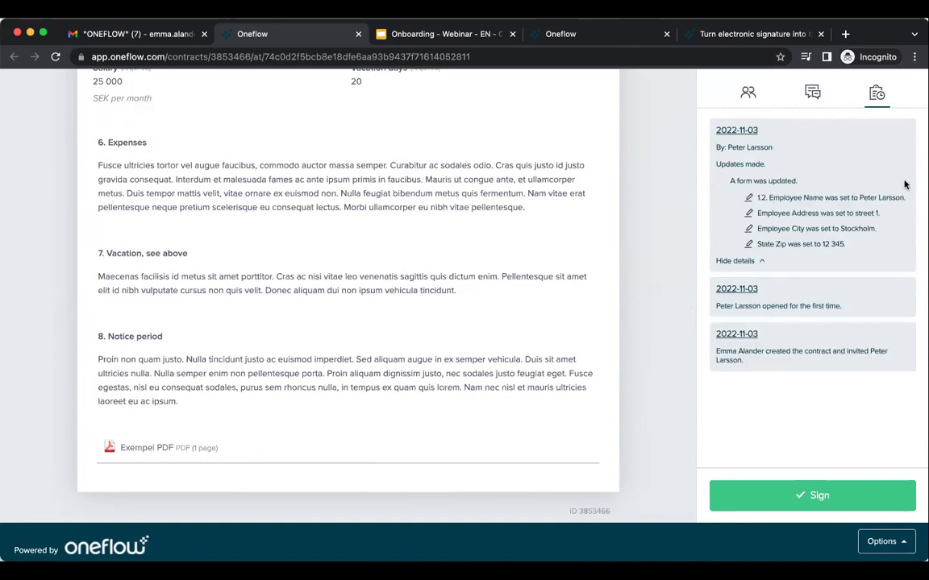
click(746, 93)
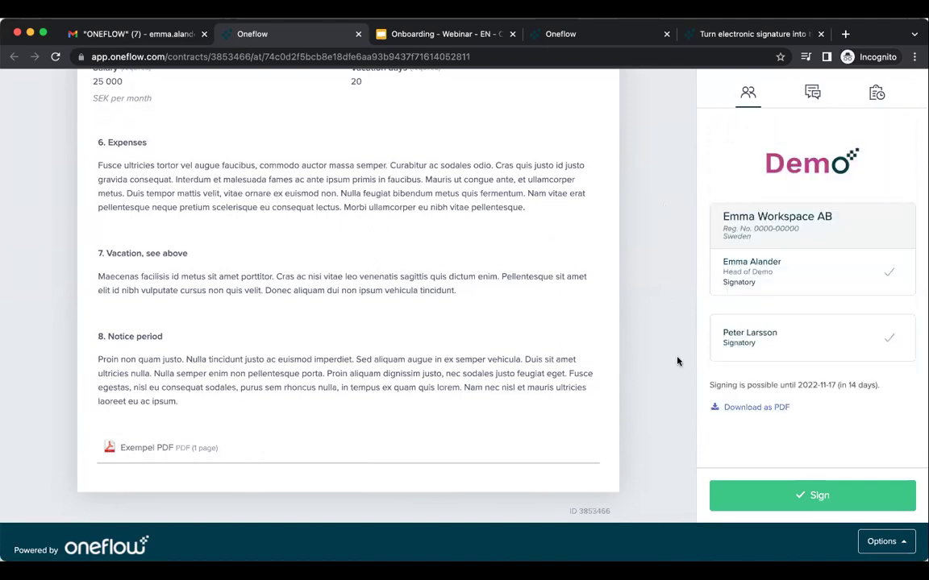
E-sign the contract as the employee, dismiss the success message, and return to the sender's tab.
click(845, 497)
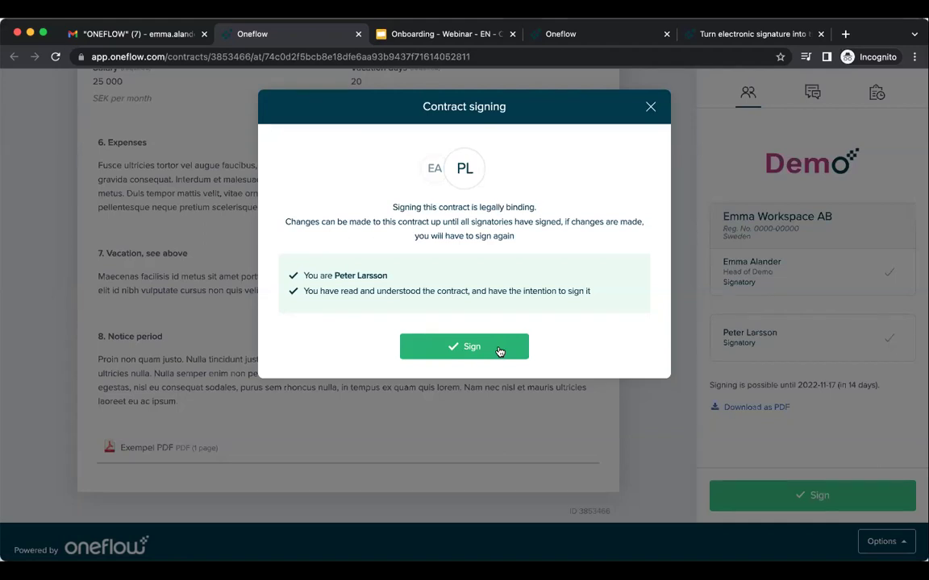
click(499, 351)
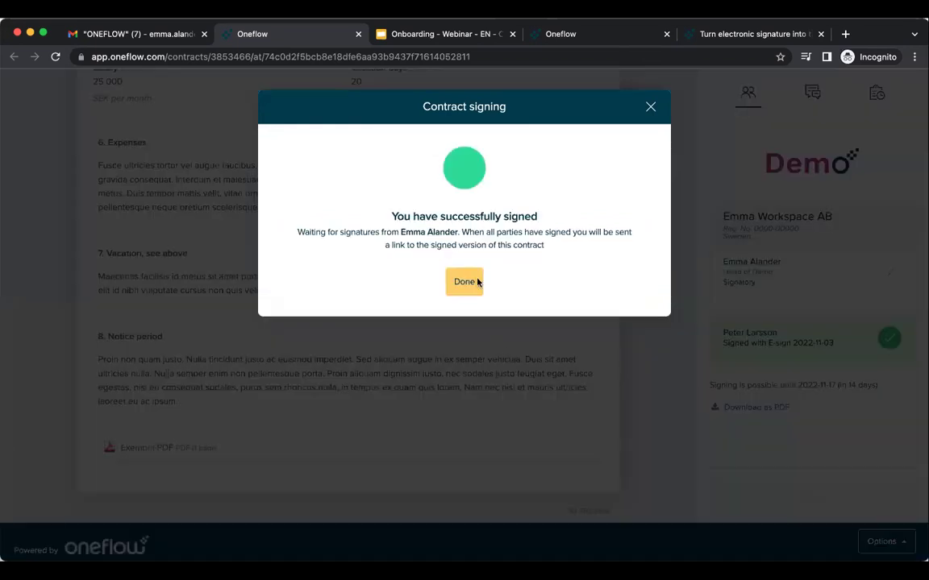
click(464, 283)
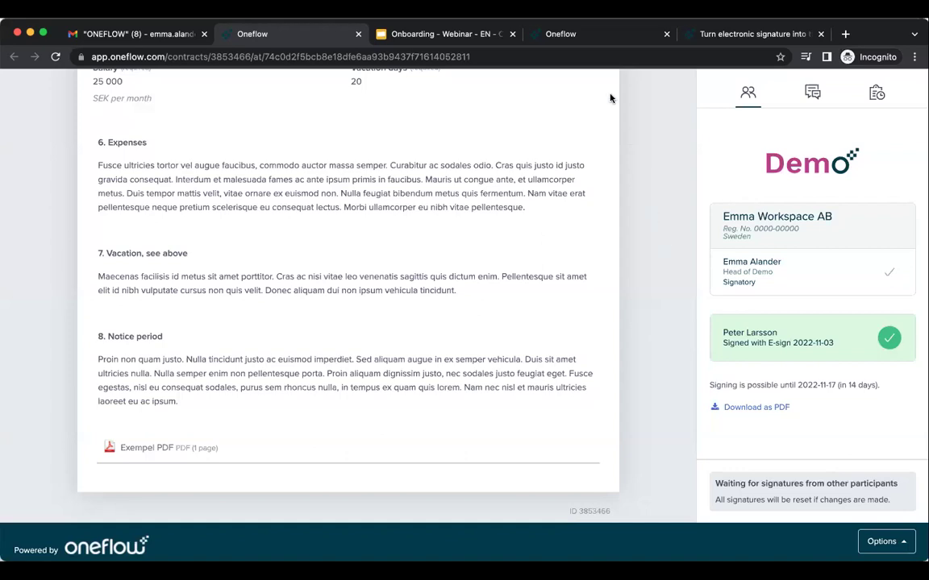
click(584, 36)
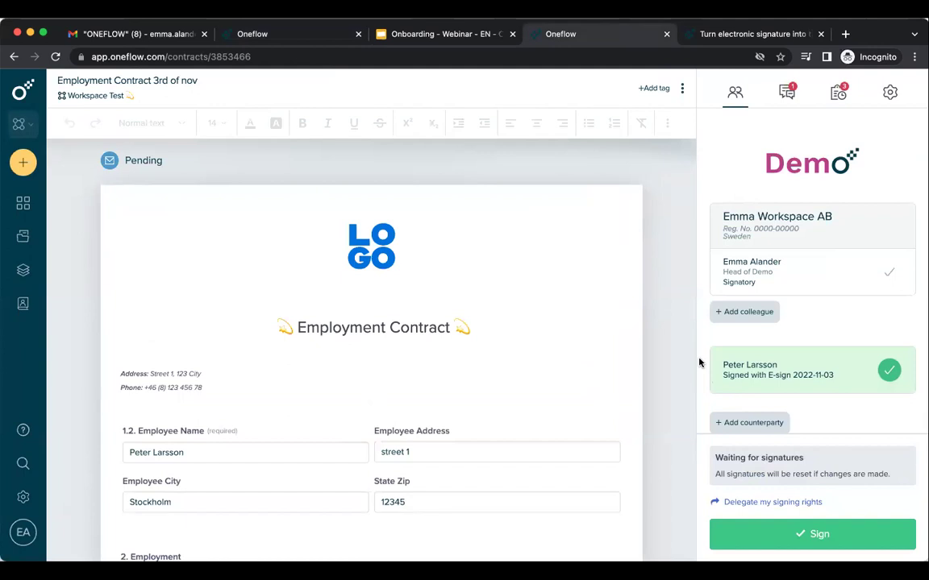
click(786, 95)
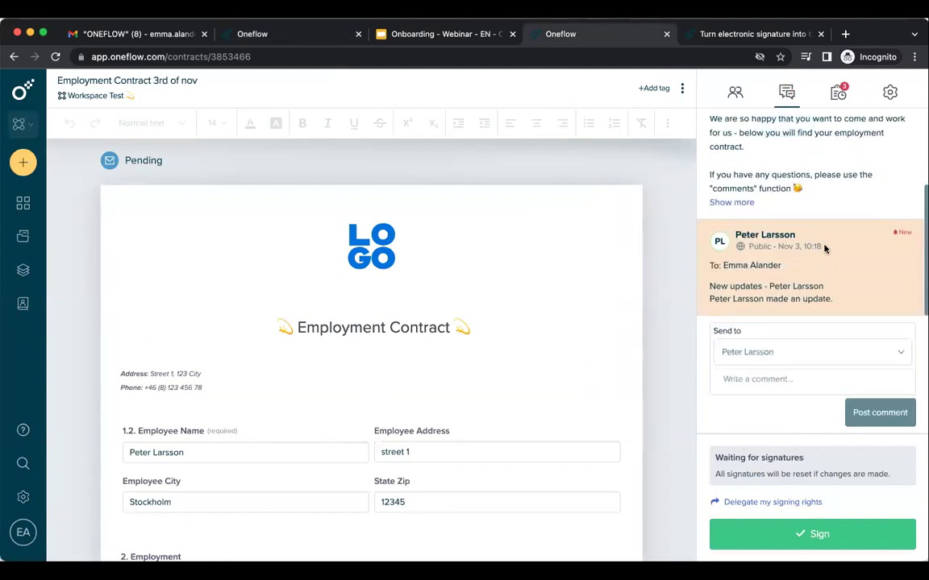
click(838, 94)
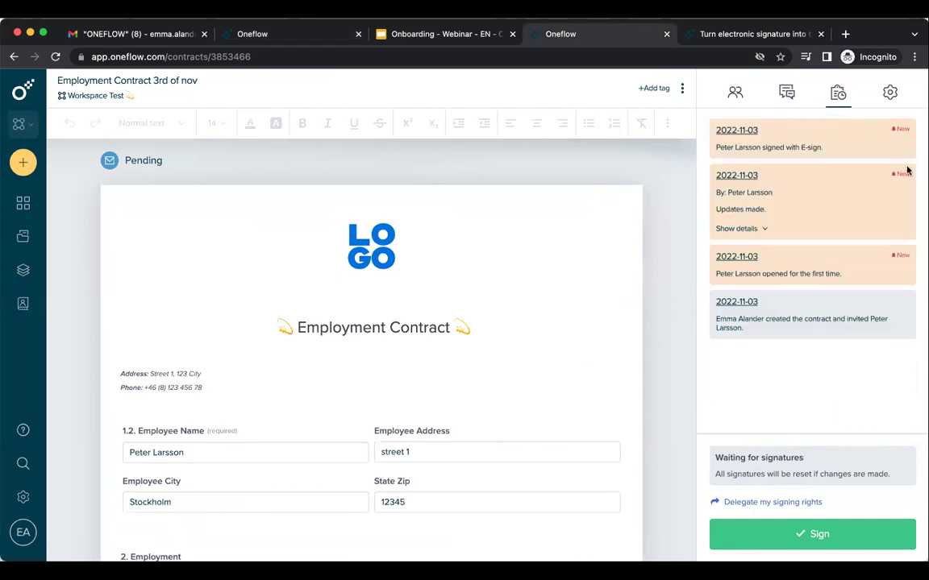
click(763, 228)
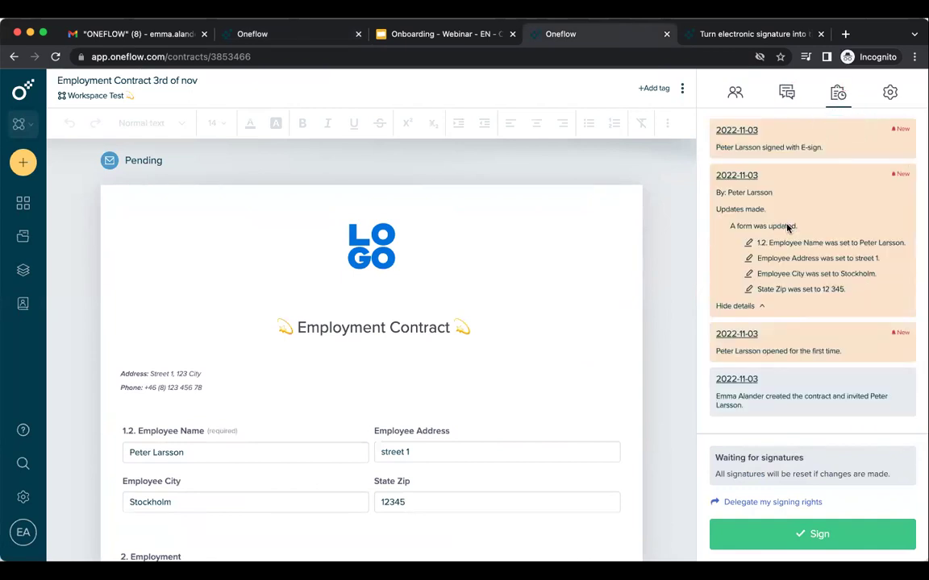
click(735, 93)
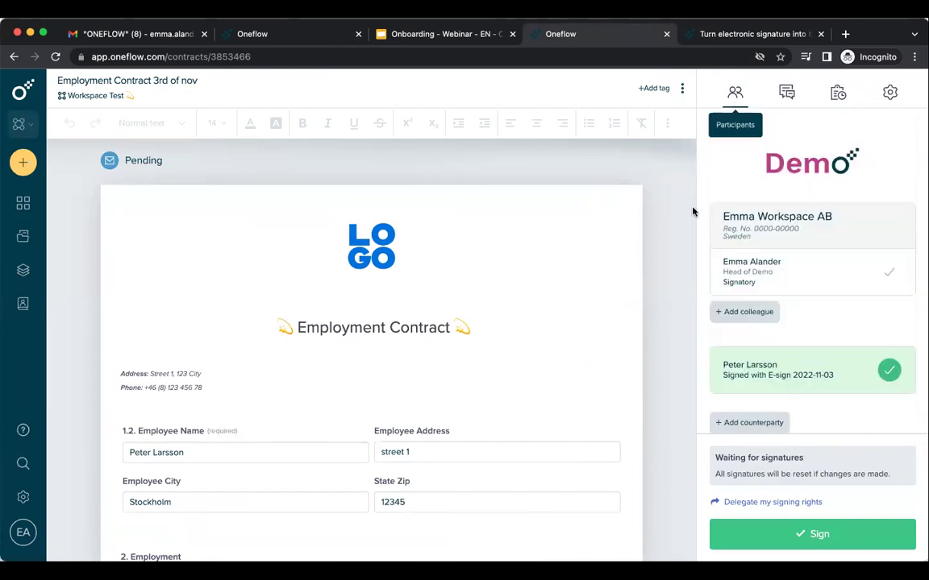
Add the company's e-signature to complete the contract and close the signing-completed message.
click(857, 539)
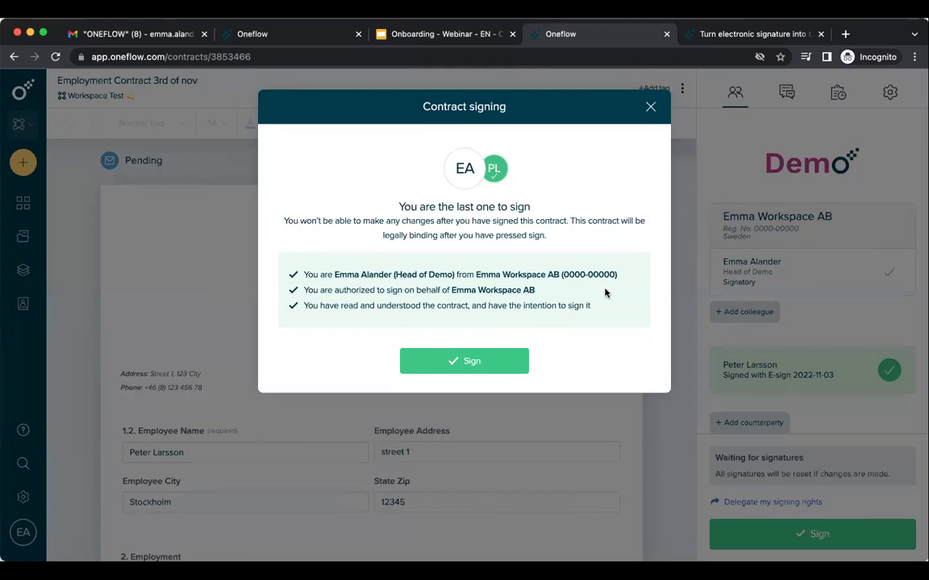
click(500, 367)
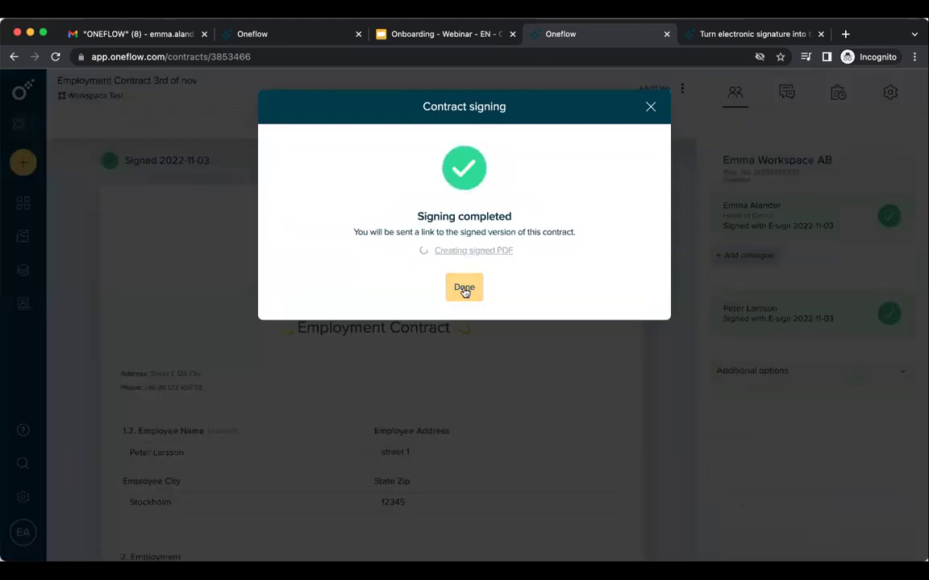
click(464, 288)
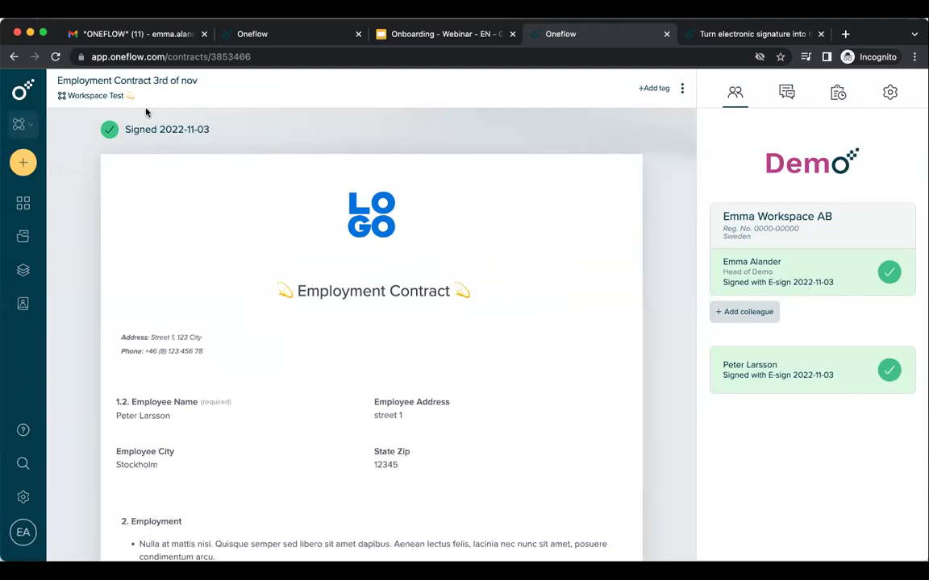
Read through the signed contract text, highlighting a few words along the way.
double_click(172, 351)
scroll(287, 460, down, 2)
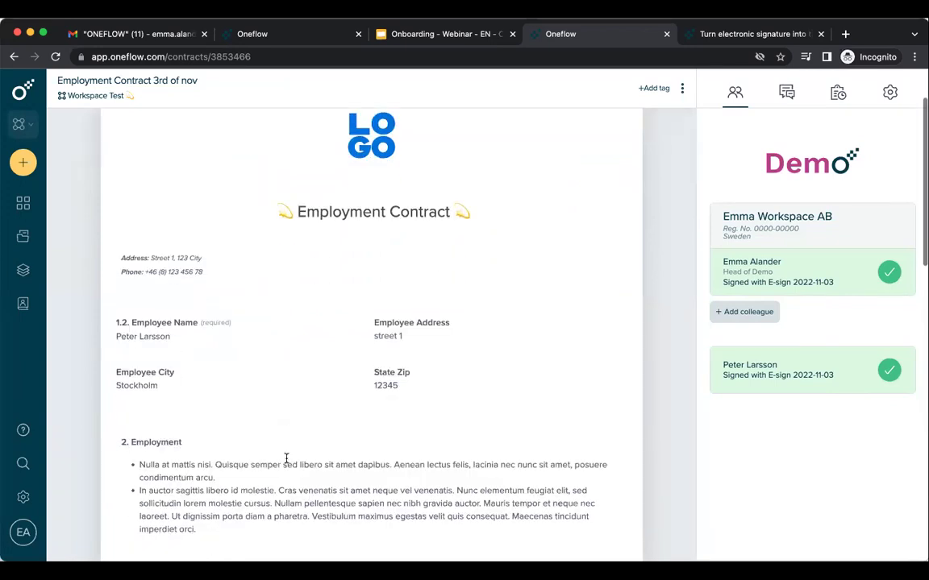
double_click(401, 374)
double_click(485, 406)
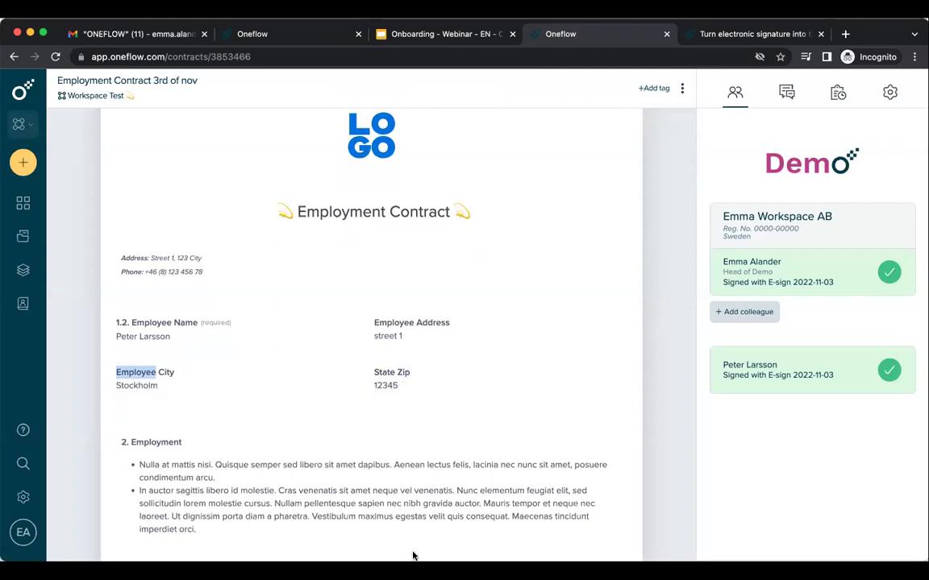
scroll(413, 554, down, 1)
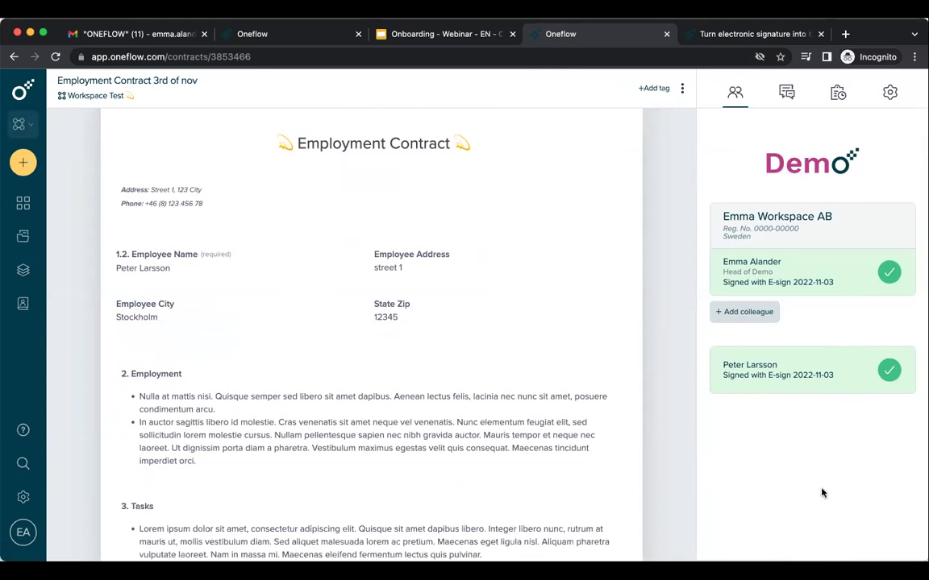
Review the signed contract's comments, audit trail and settings panel, then expand the main navigation.
click(784, 95)
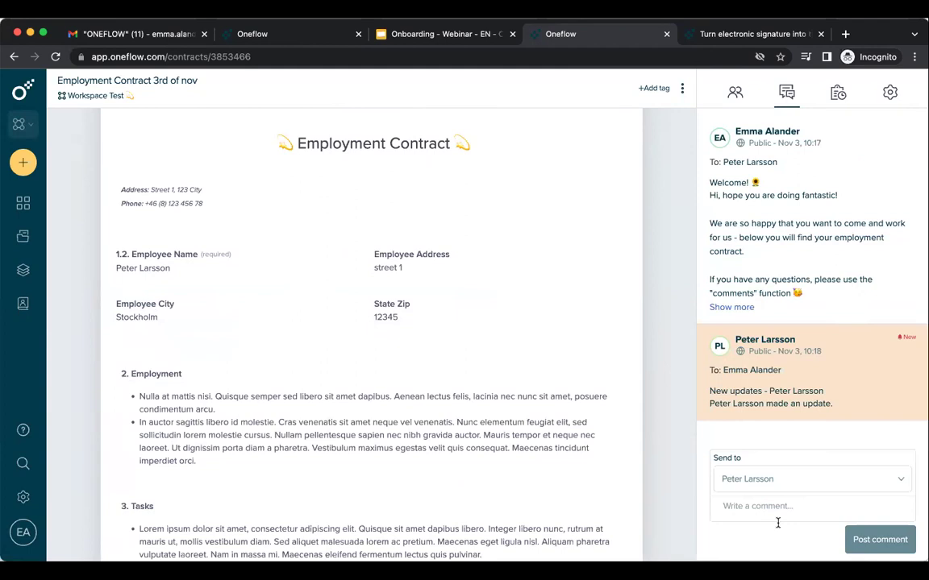
click(837, 95)
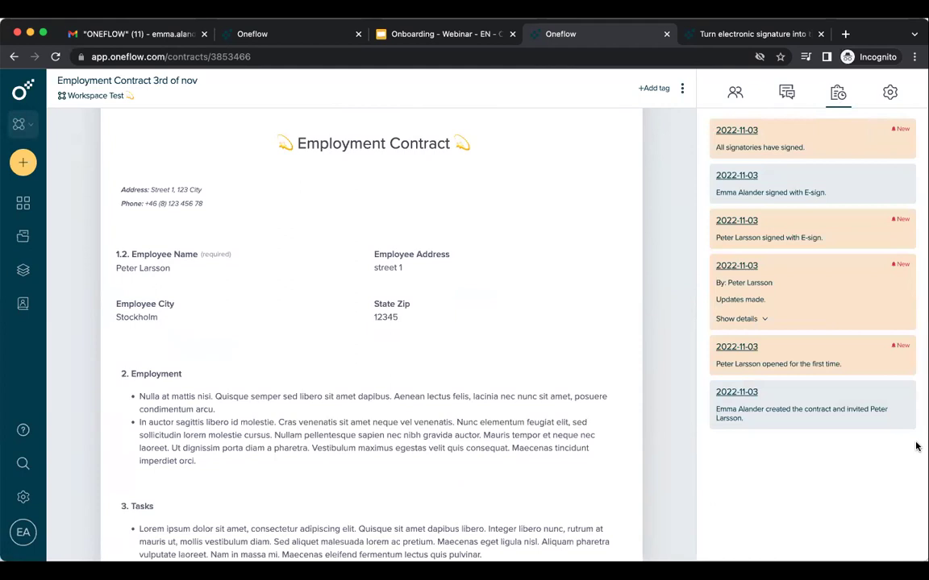
click(891, 97)
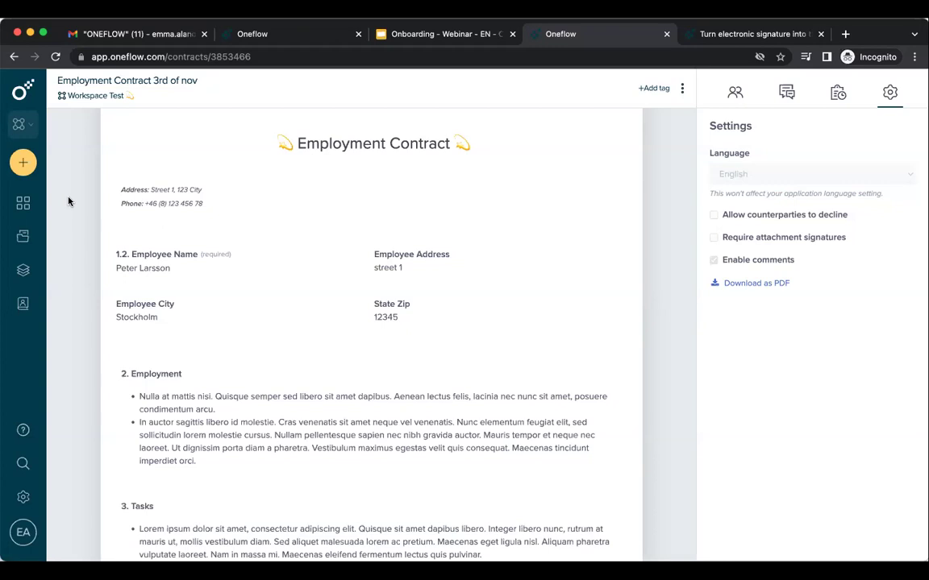
click(24, 90)
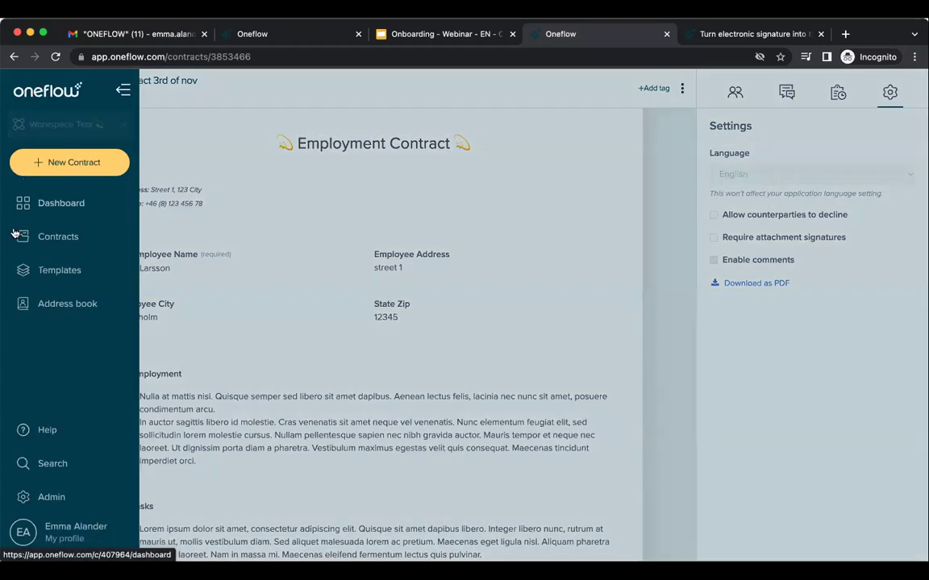
Go back to all 163 contracts and scroll down the list to the Business Proposal card.
click(88, 241)
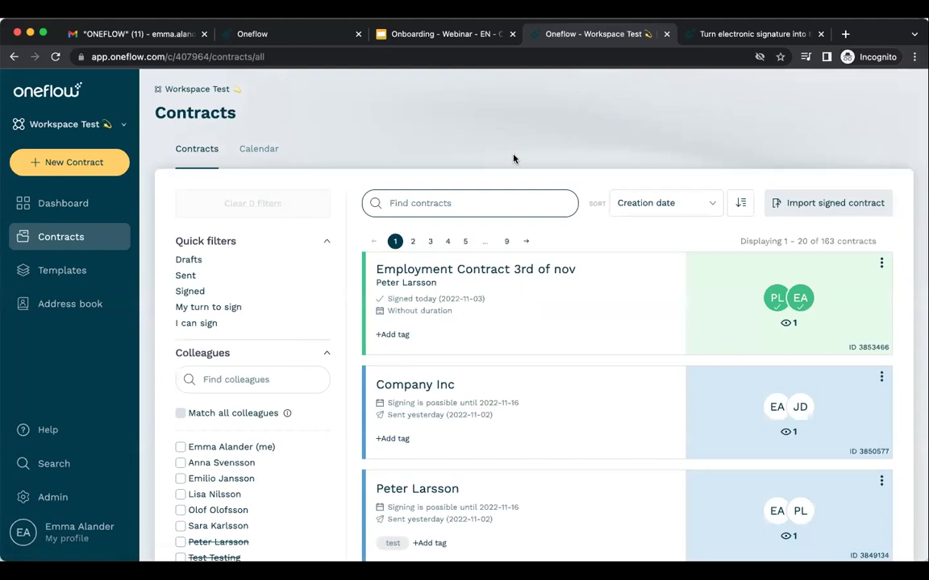
scroll(597, 338, down, 2)
scroll(597, 338, down, 2)
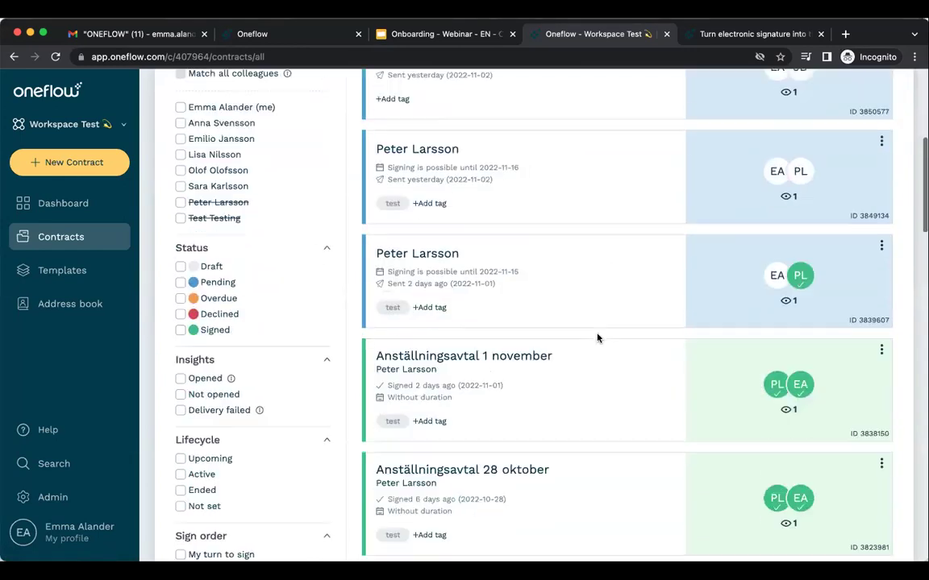
scroll(597, 338, up, 5)
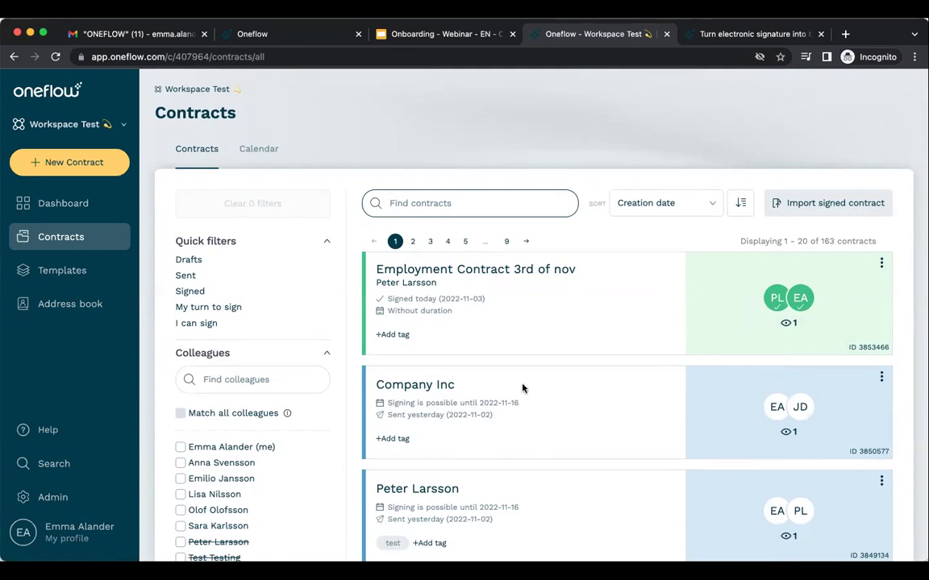
scroll(522, 387, down, 3)
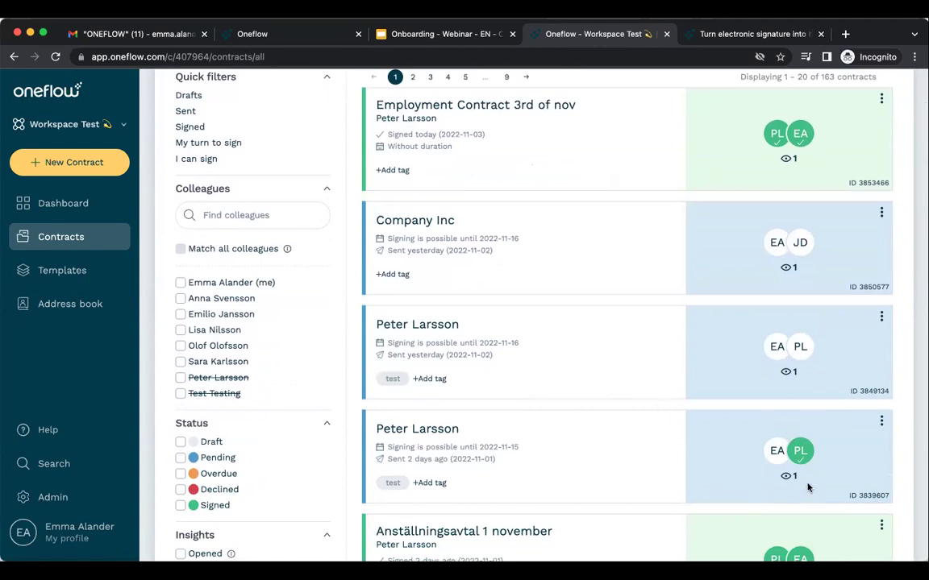
mouse_move(803, 456)
scroll(657, 475, down, 5)
scroll(656, 475, down, 10)
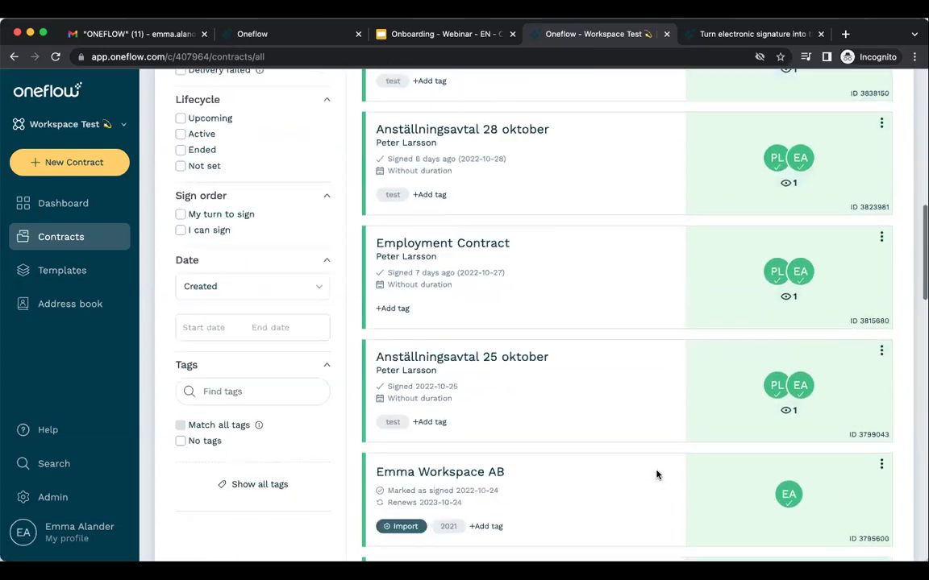
scroll(657, 475, down, 1)
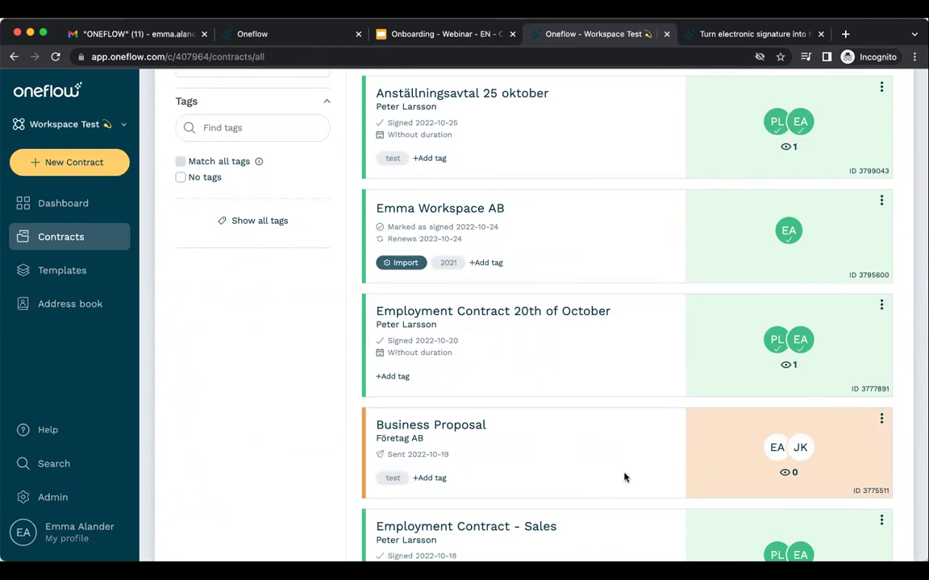
Set the Business Proposal's signing period to expire on 3 November 2022.
click(881, 418)
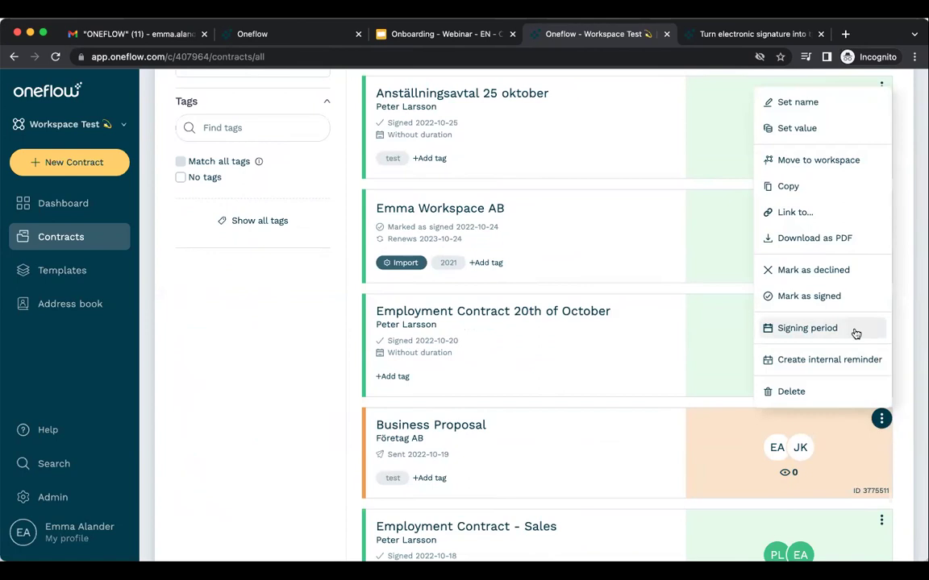
click(796, 330)
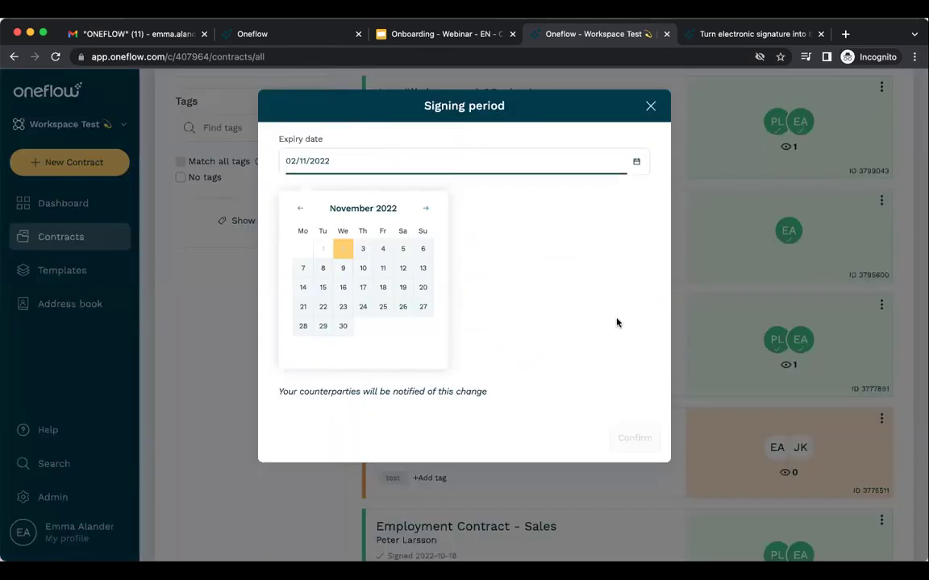
click(362, 250)
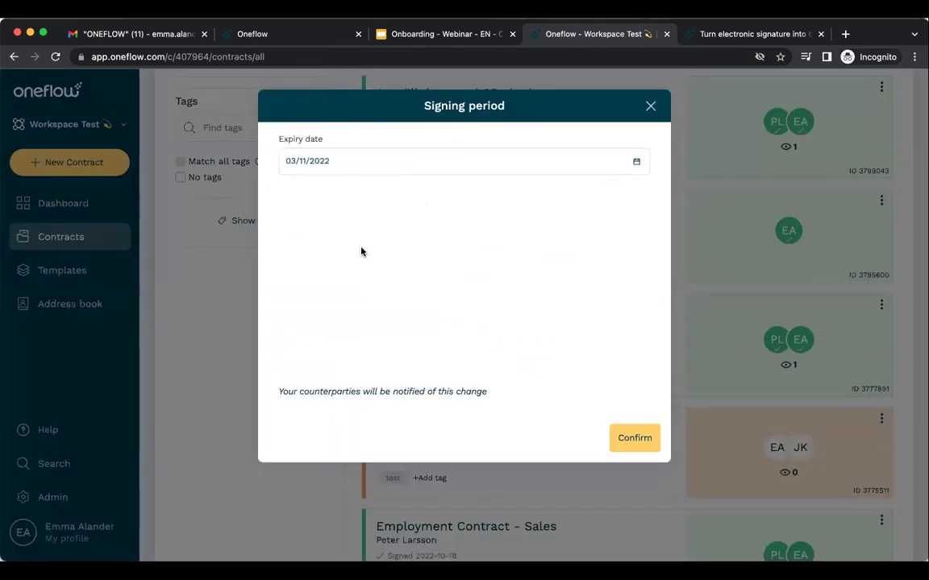
click(642, 440)
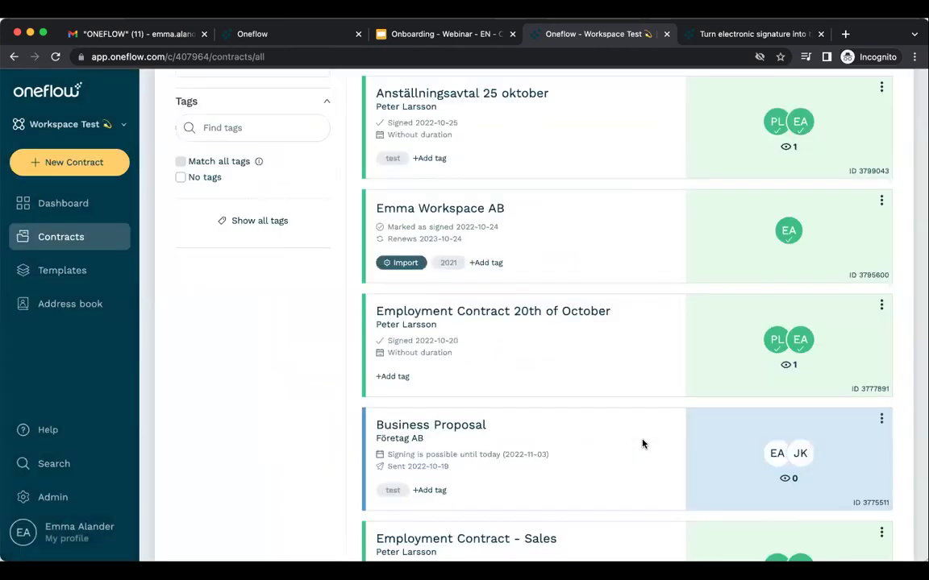
Filter the contracts list to Pending status, then clear the Pending filter again.
scroll(642, 444, down, 8)
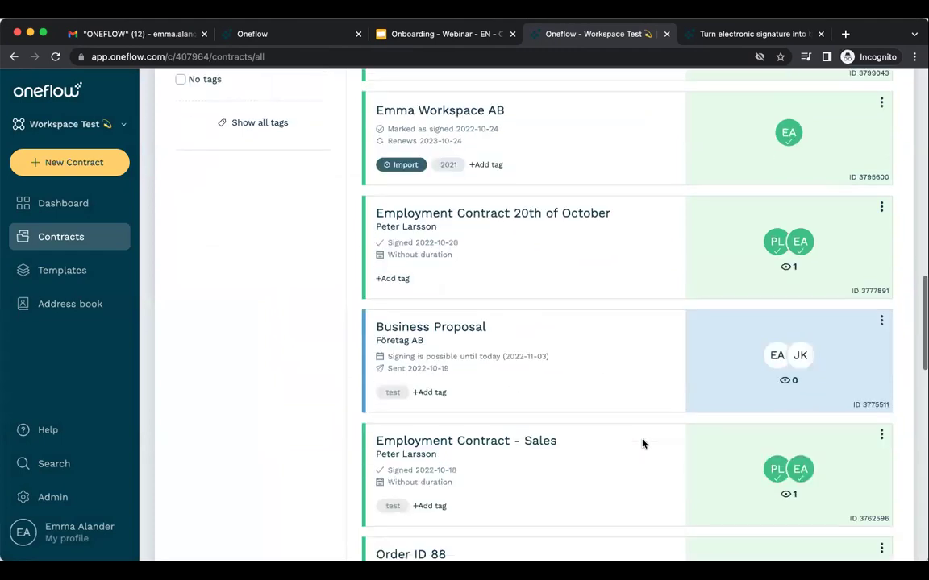
scroll(642, 444, down, 8)
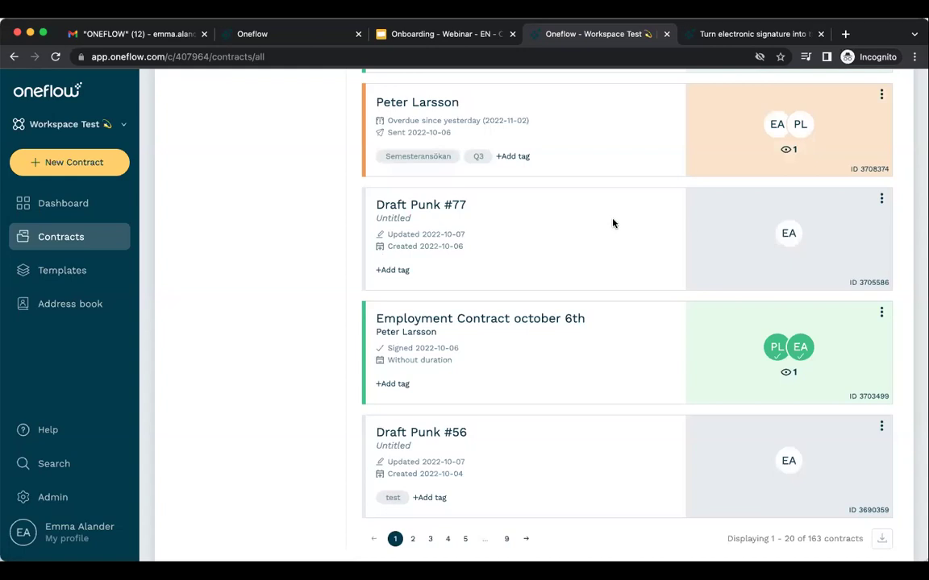
scroll(612, 223, up, 12)
scroll(612, 223, up, 11)
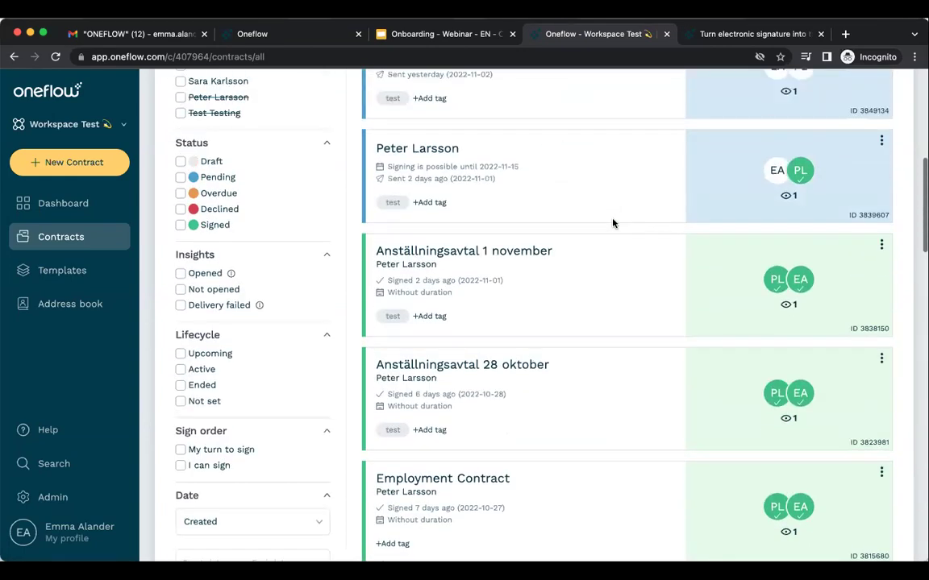
scroll(612, 223, up, 6)
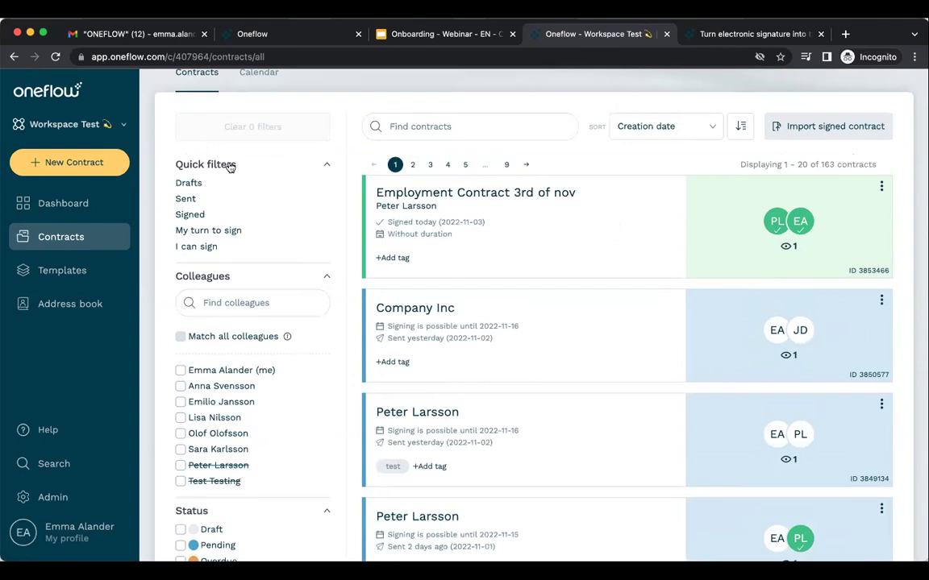
scroll(274, 230, down, 2)
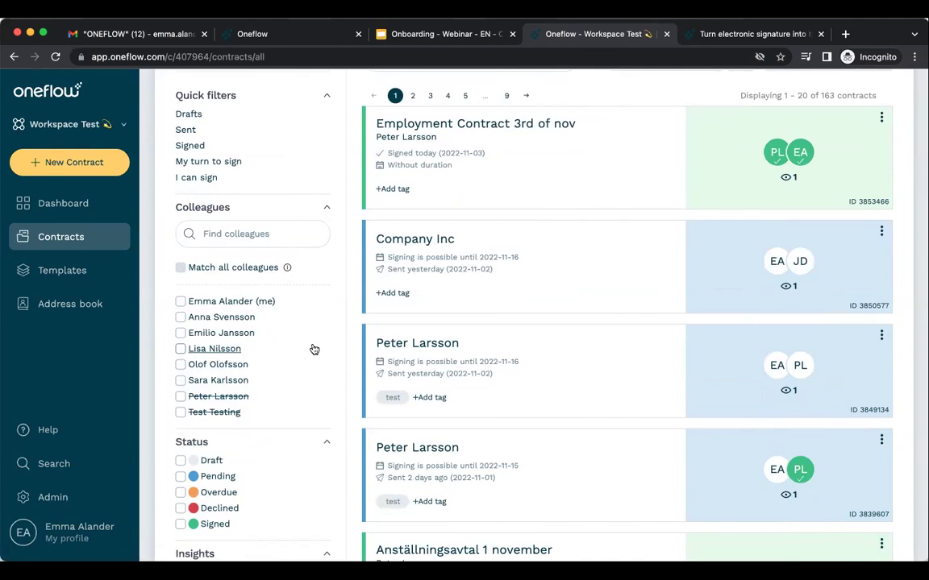
scroll(314, 349, down, 3)
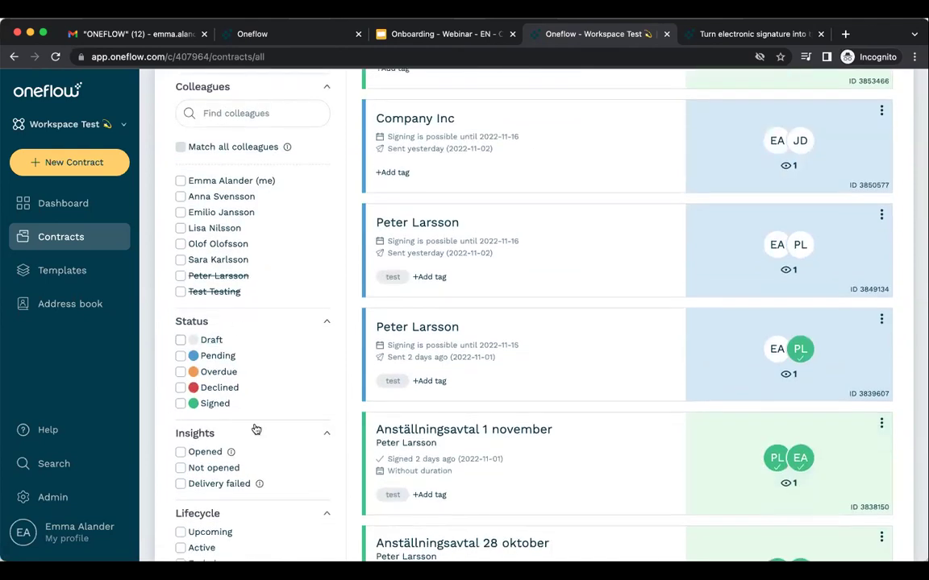
click(179, 356)
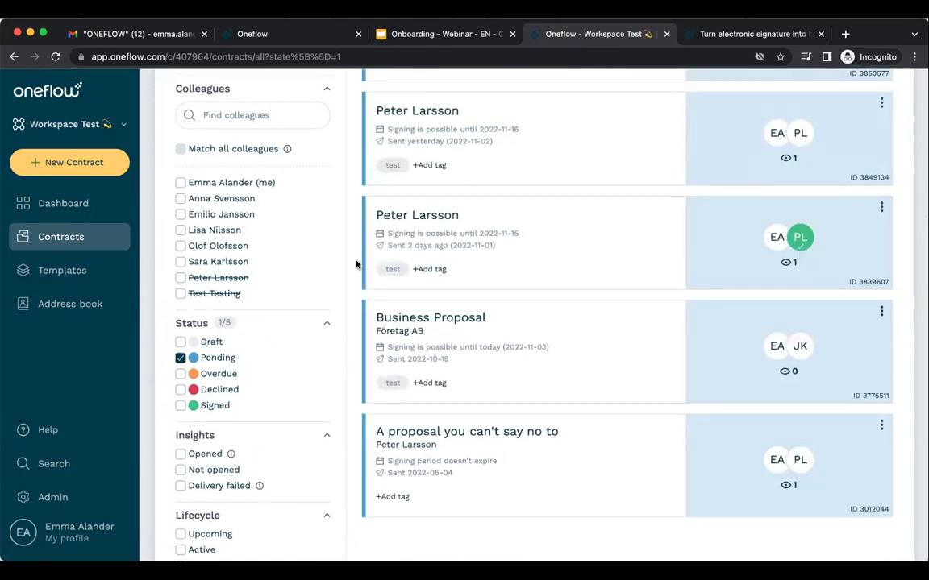
scroll(356, 264, up, 4)
scroll(356, 263, down, 5)
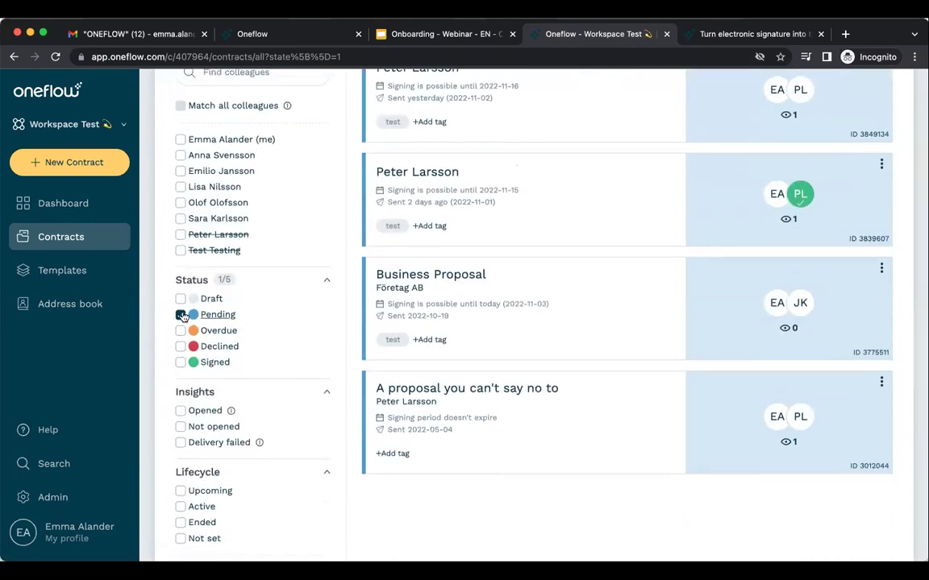
click(181, 314)
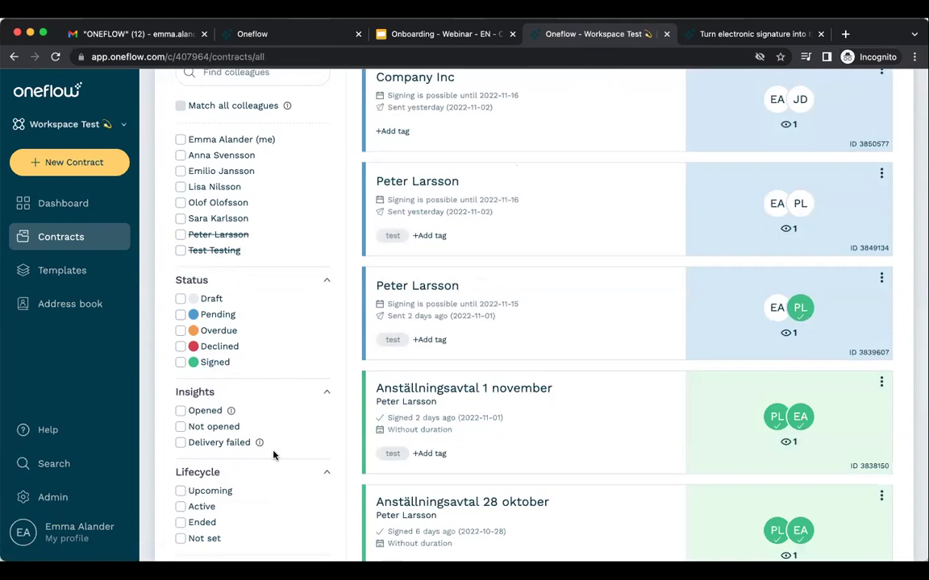
Show every available tag in the filter sidebar and scroll back to the top.
scroll(273, 456, down, 2)
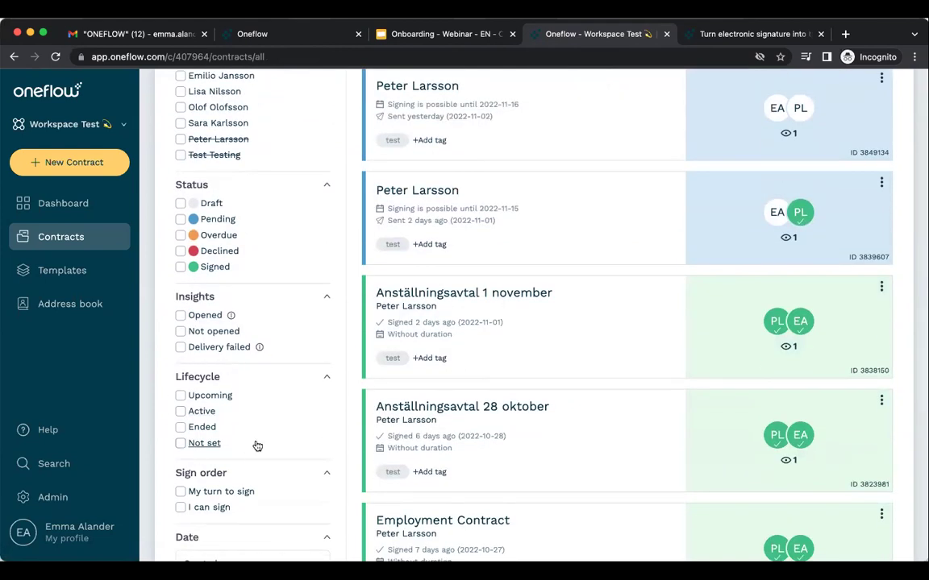
scroll(257, 445, down, 2)
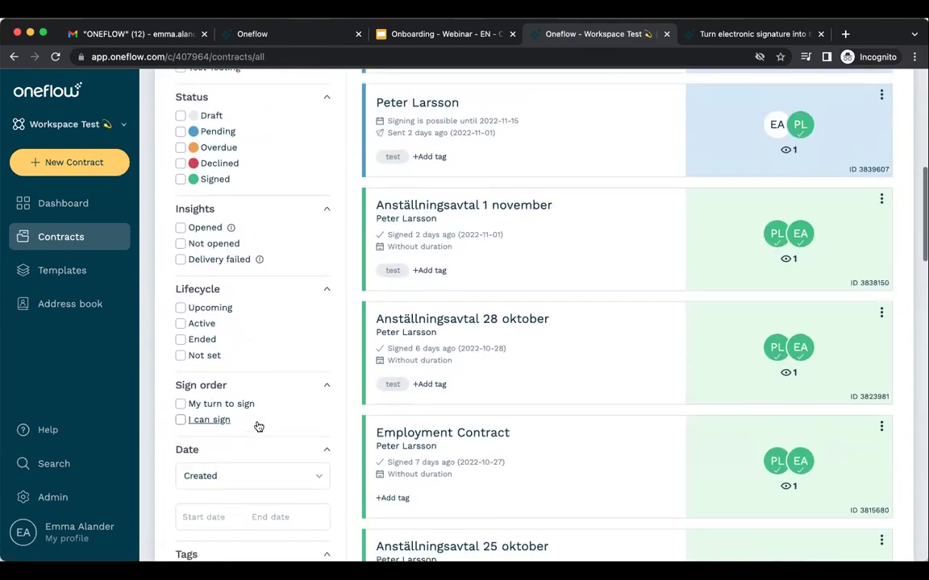
scroll(259, 426, down, 2)
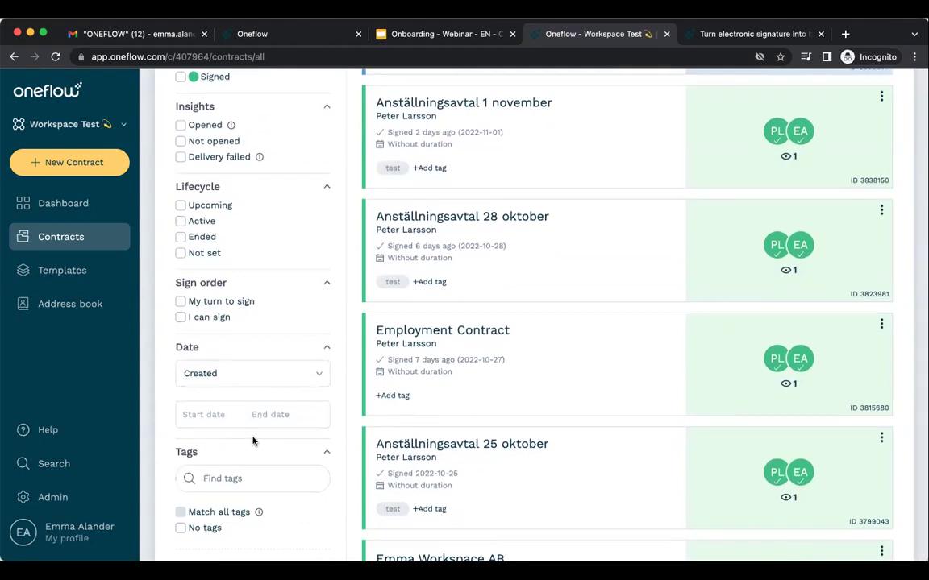
scroll(253, 441, down, 2)
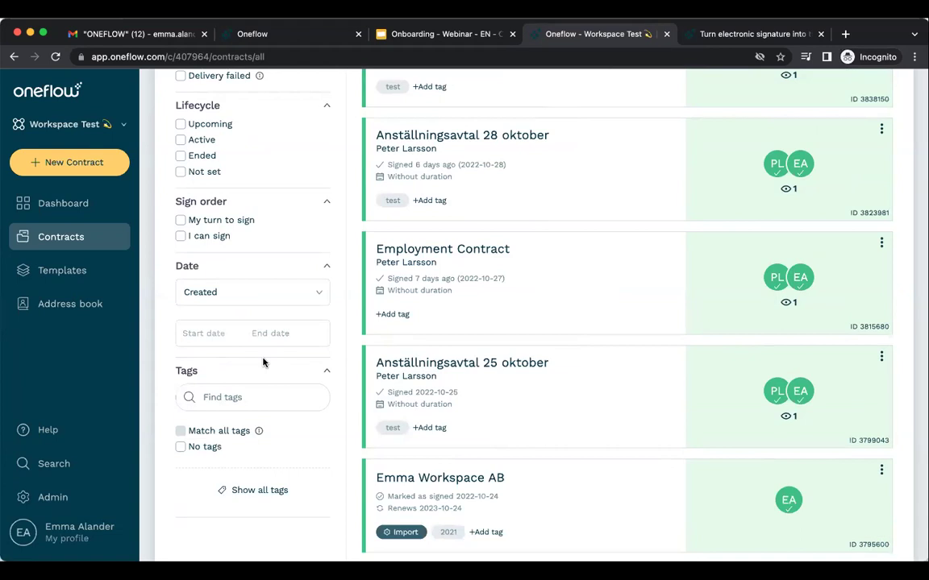
click(252, 490)
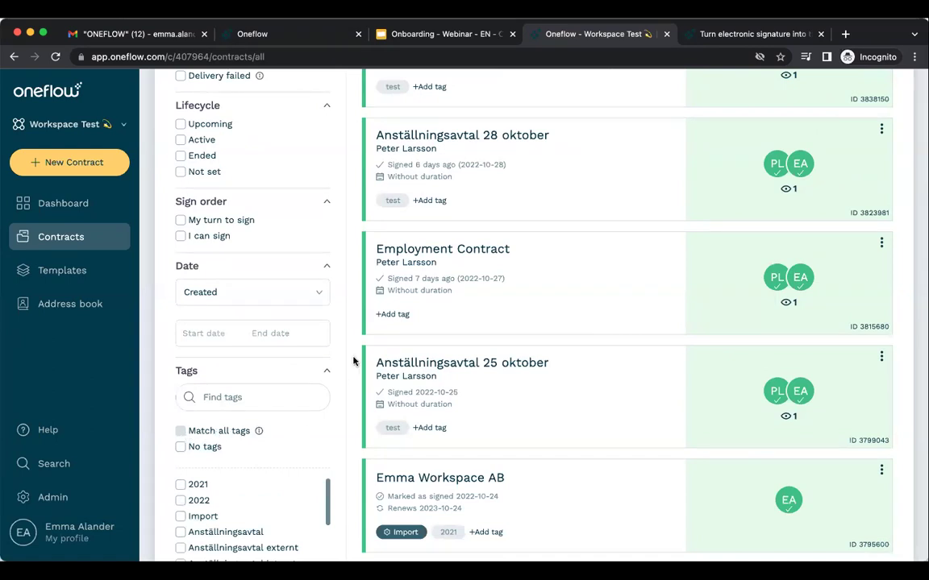
scroll(353, 360, up, 5)
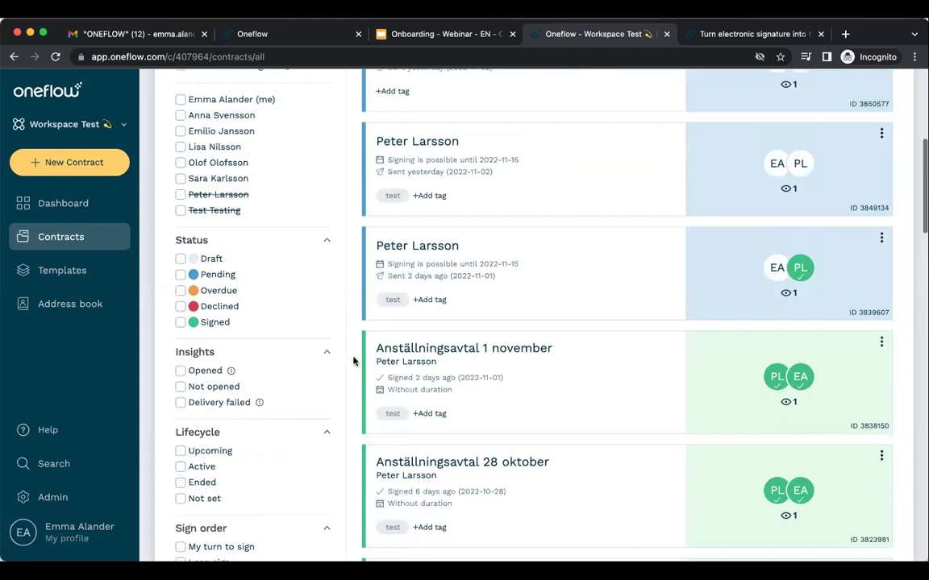
scroll(353, 360, up, 5)
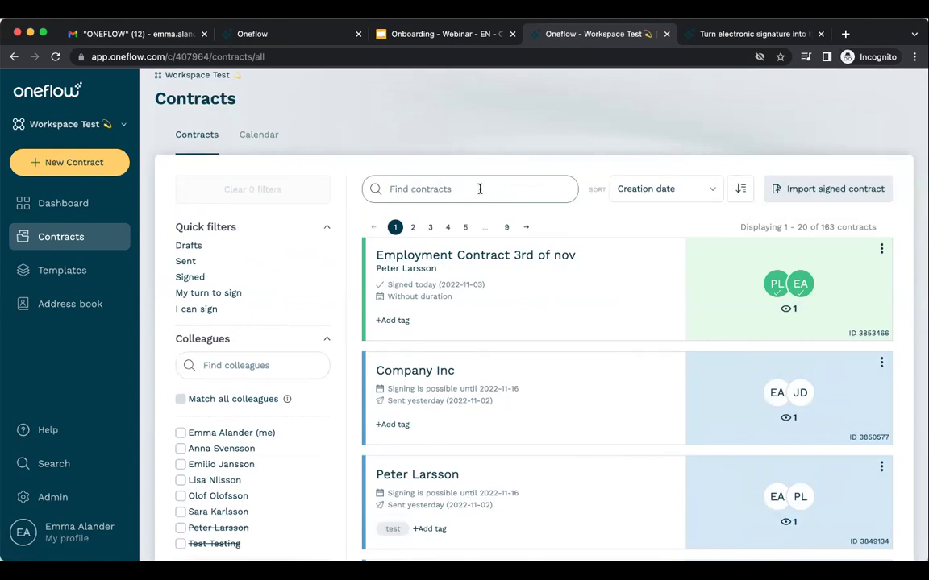
click(713, 190)
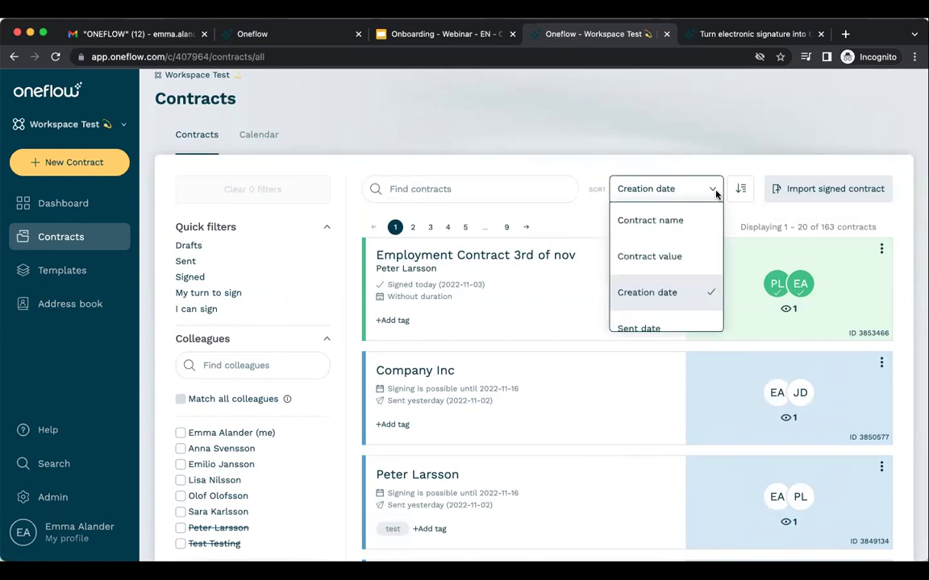
click(715, 193)
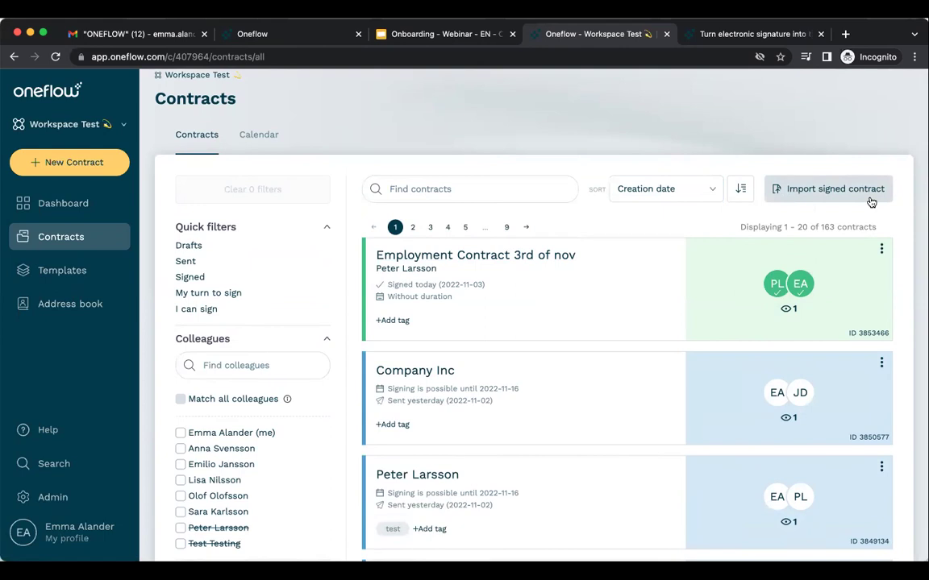
click(869, 194)
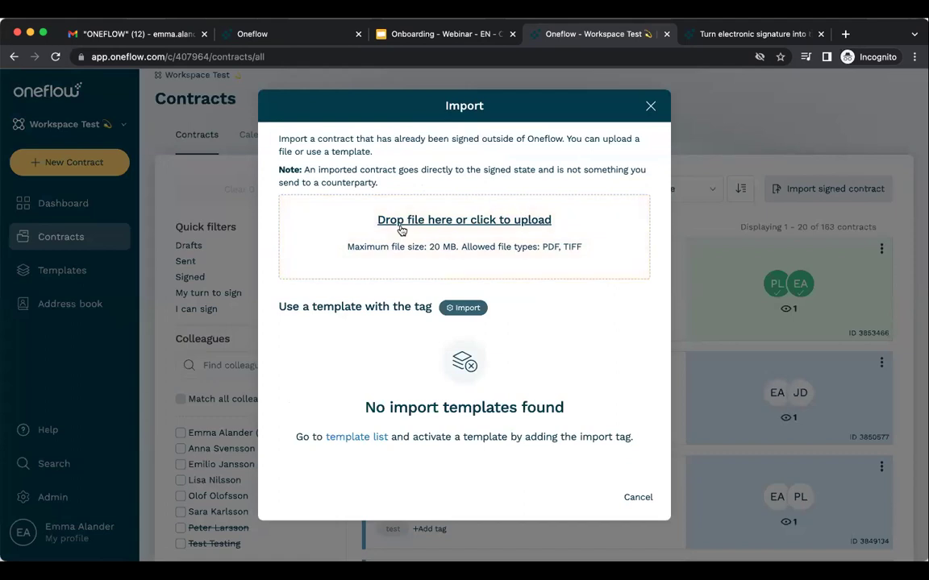
click(652, 107)
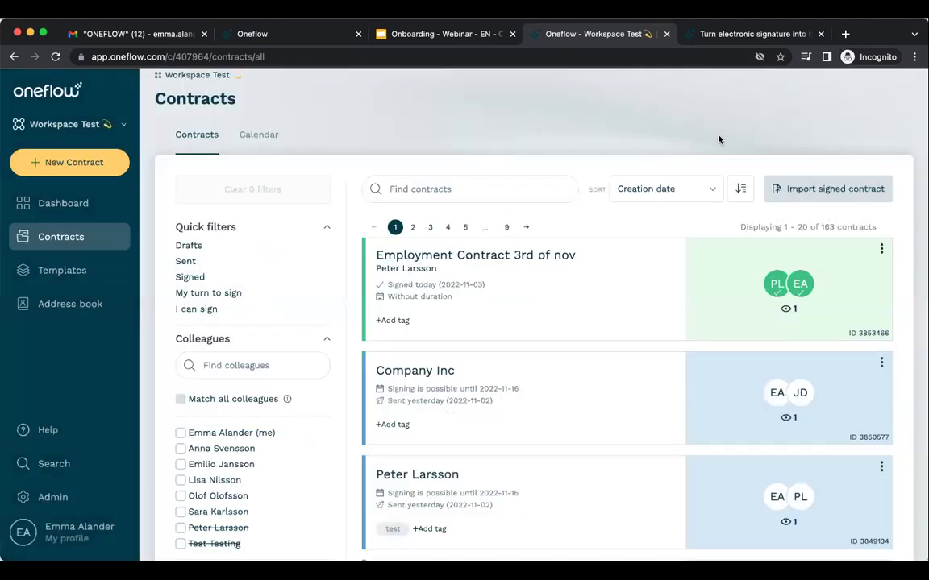
click(881, 249)
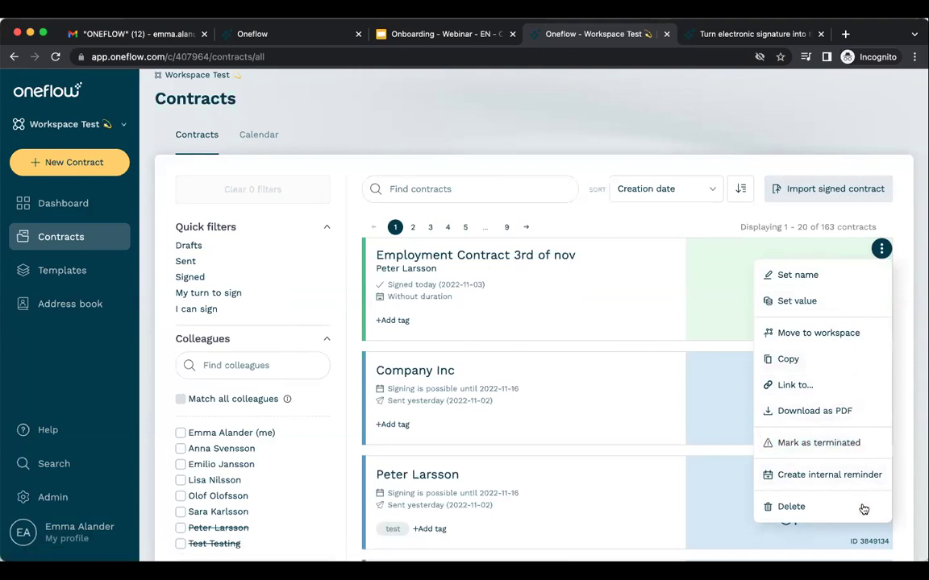
click(907, 433)
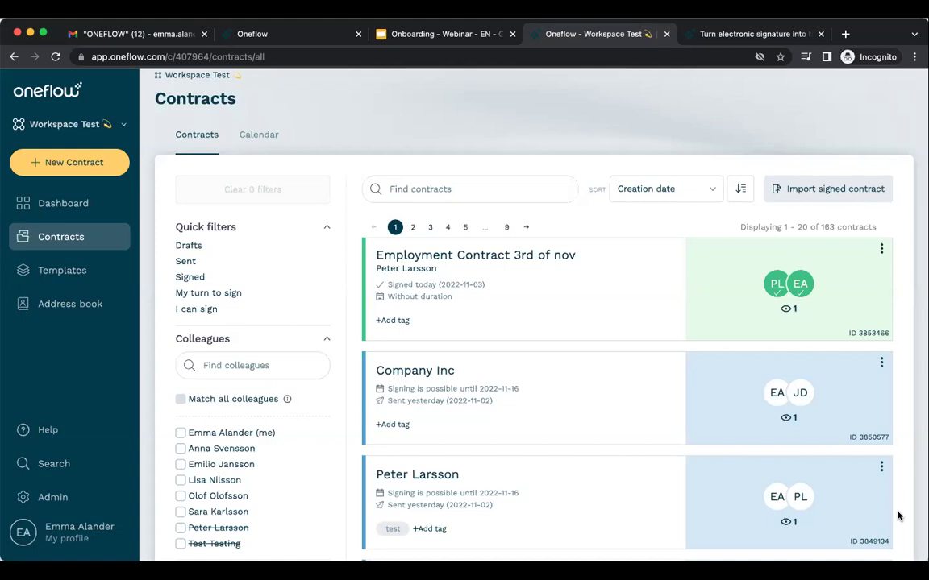
Search the Help Center for 'message templ' and return to its home view.
click(90, 437)
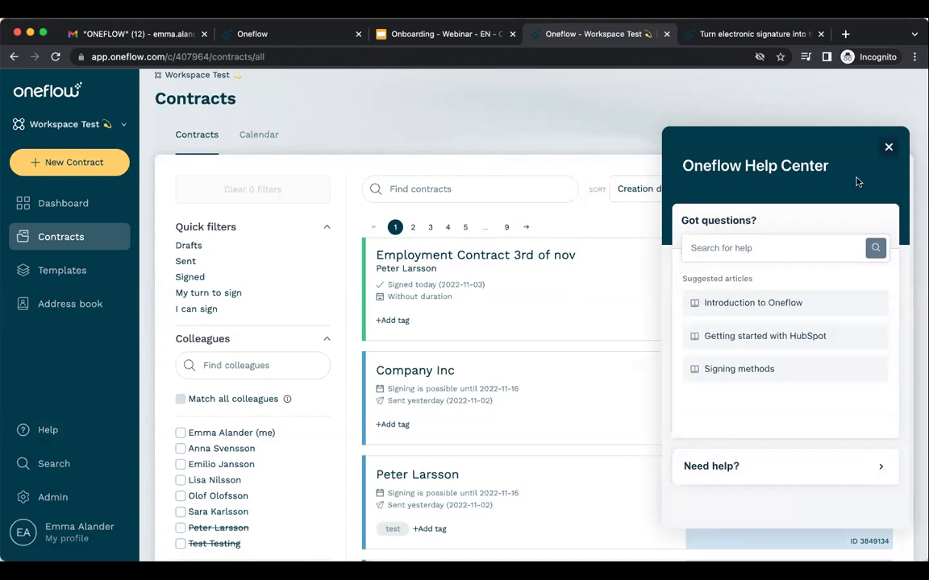
click(758, 252)
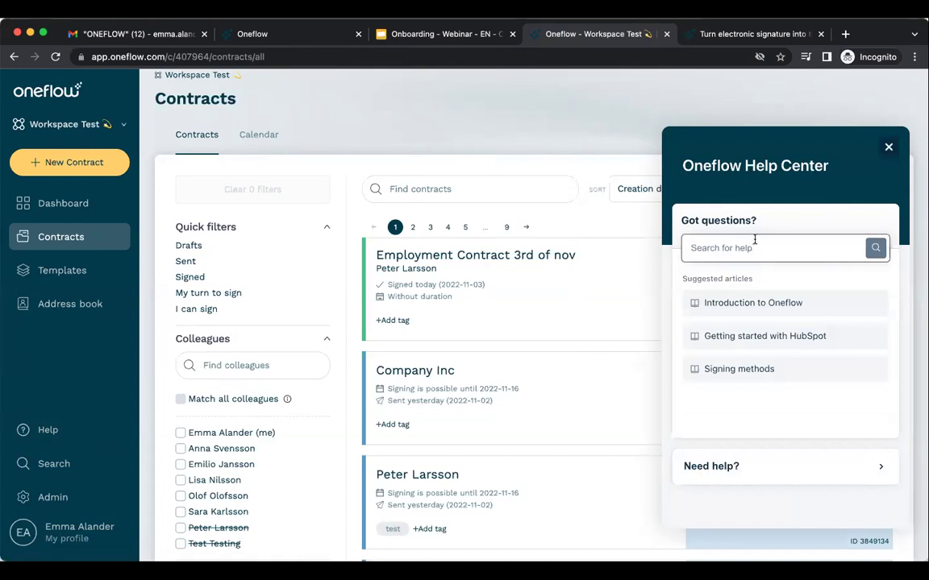
click(757, 250)
text(message templates)
key(Return)
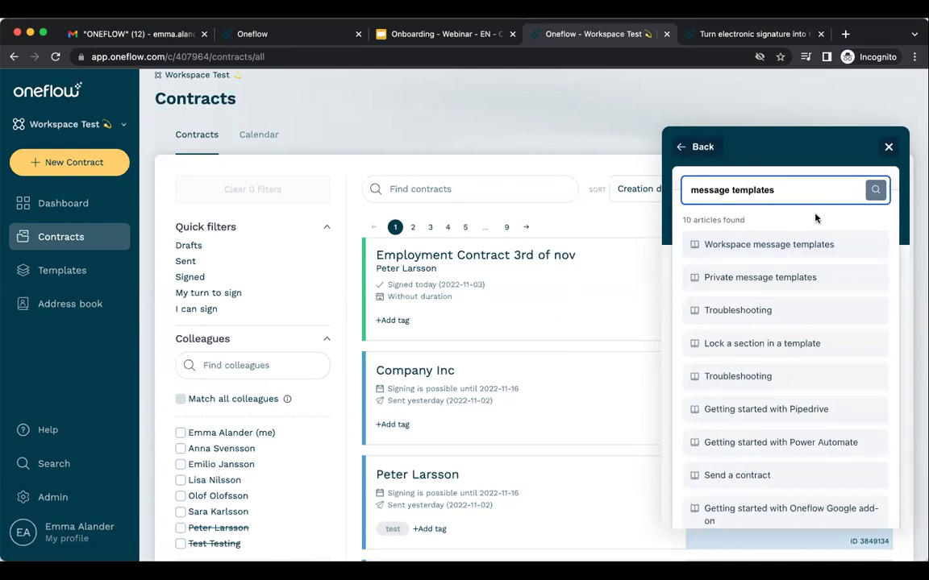
click(688, 146)
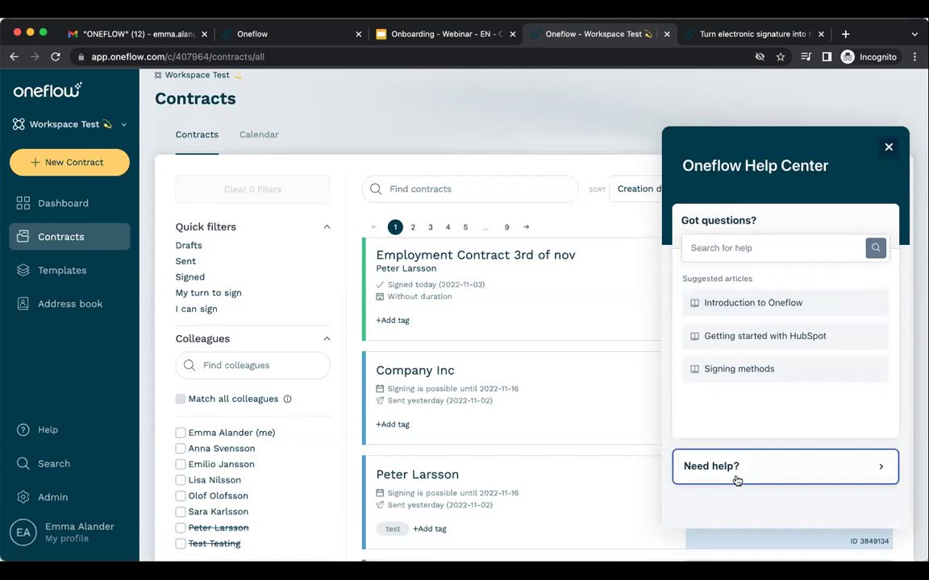
Browse the 'Need help?' form's description and file attachment fields, then close the Help Center.
click(736, 480)
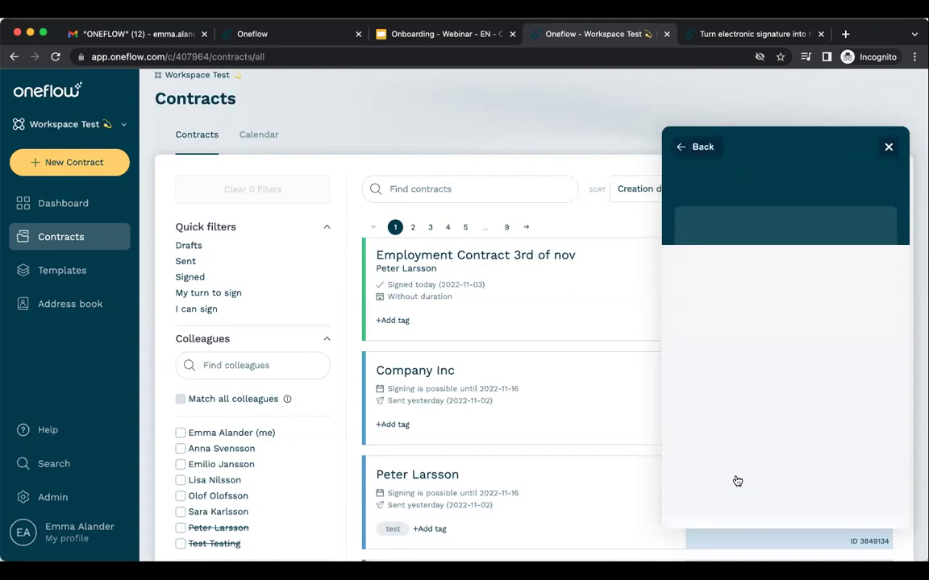
click(784, 385)
scroll(768, 316, down, 2)
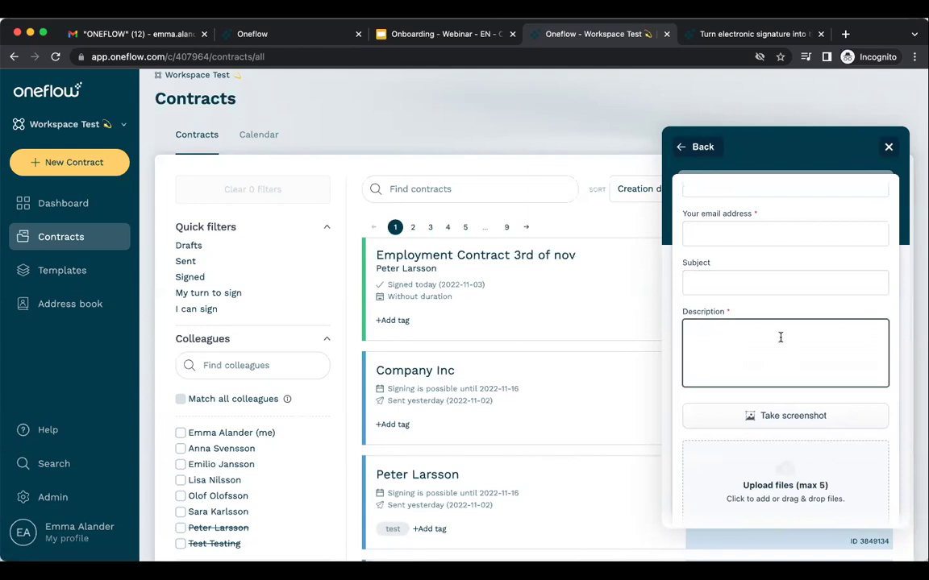
click(829, 414)
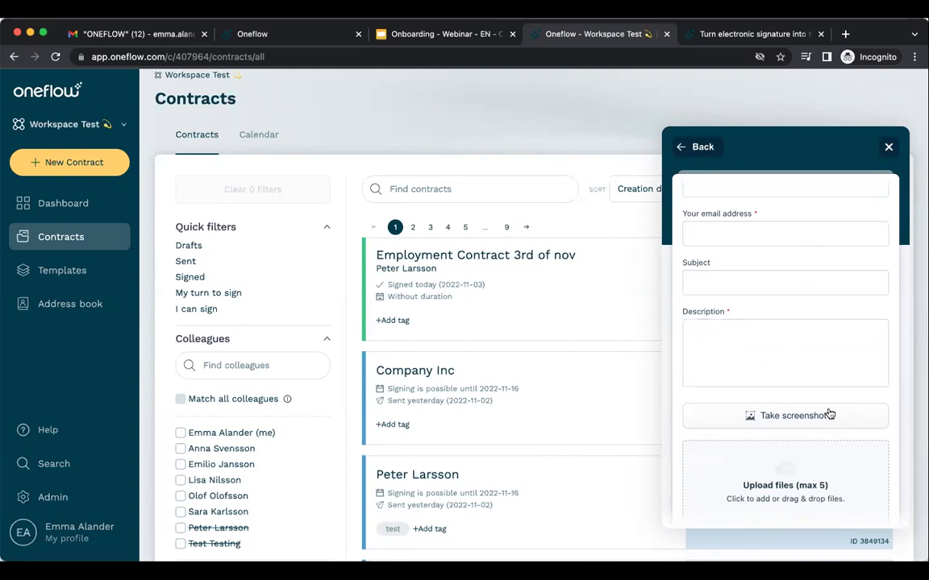
scroll(829, 413, down, 4)
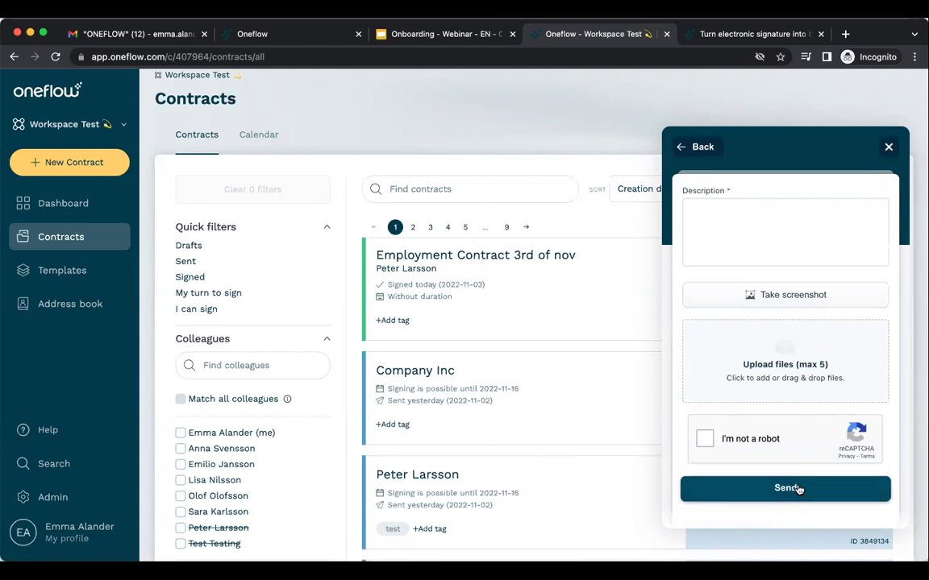
click(887, 147)
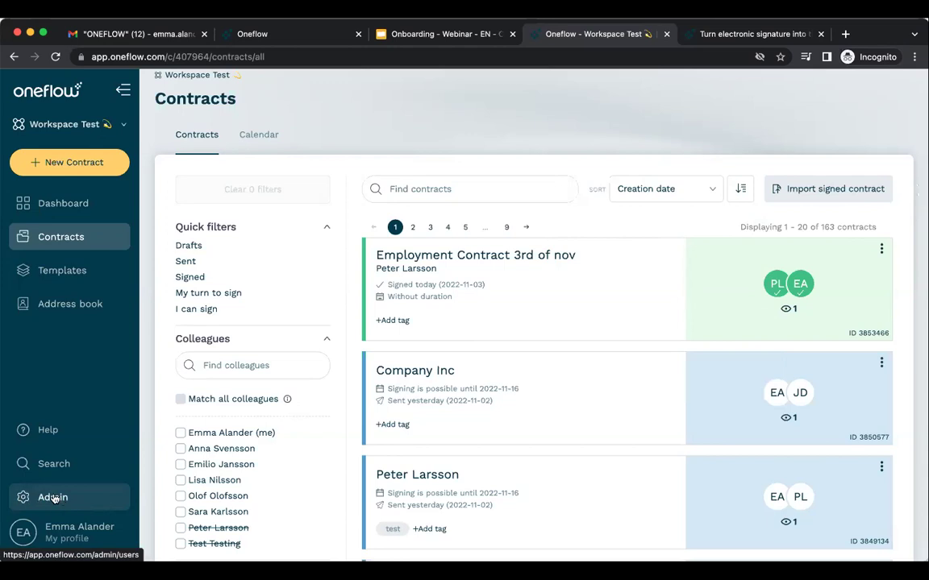
Open the Admin Users list and inspect the first user's actions menu without choosing one.
click(68, 499)
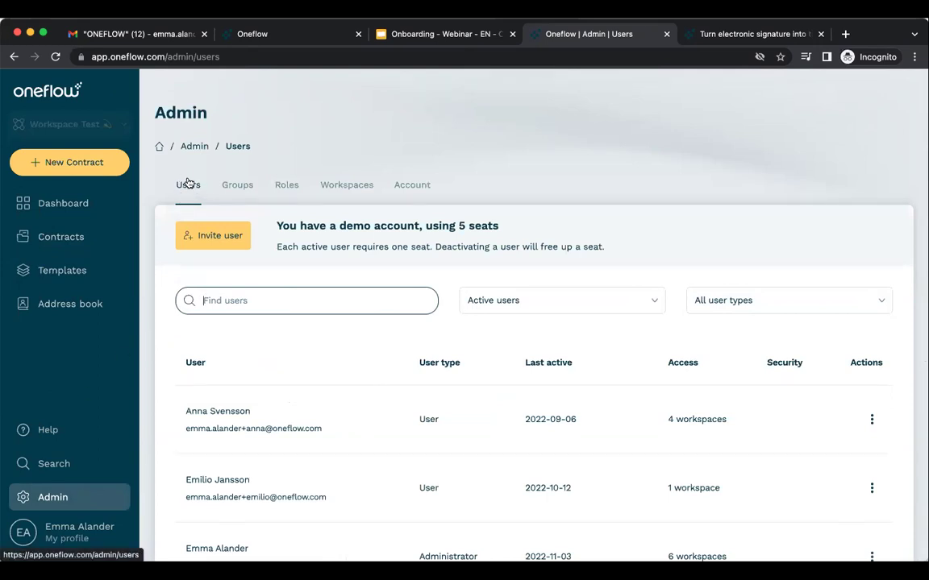
scroll(159, 310, down, 2)
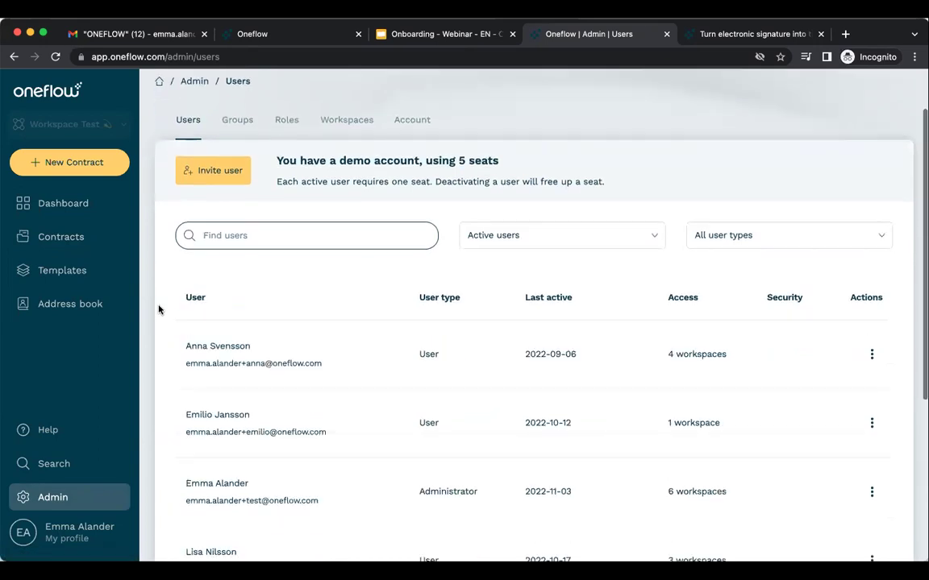
scroll(159, 310, down, 2)
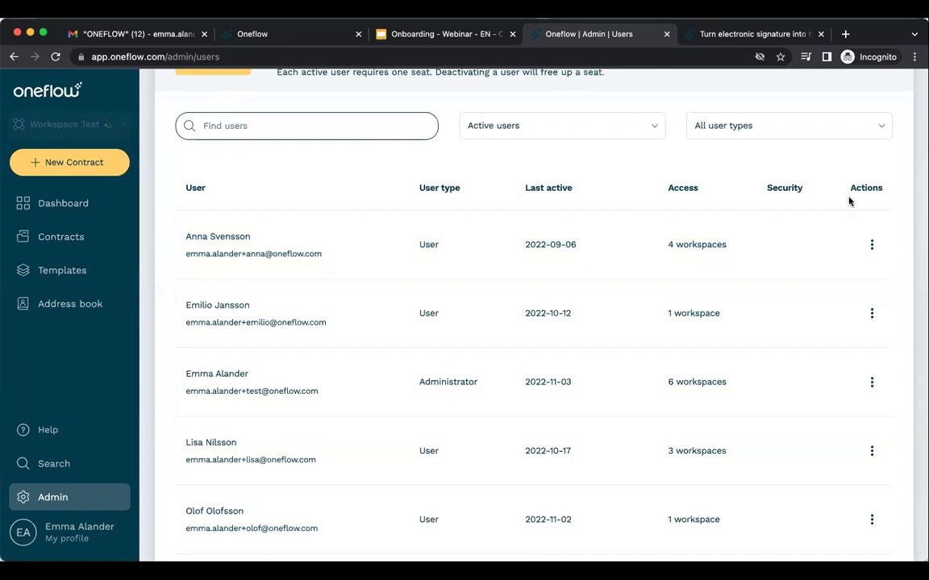
click(872, 245)
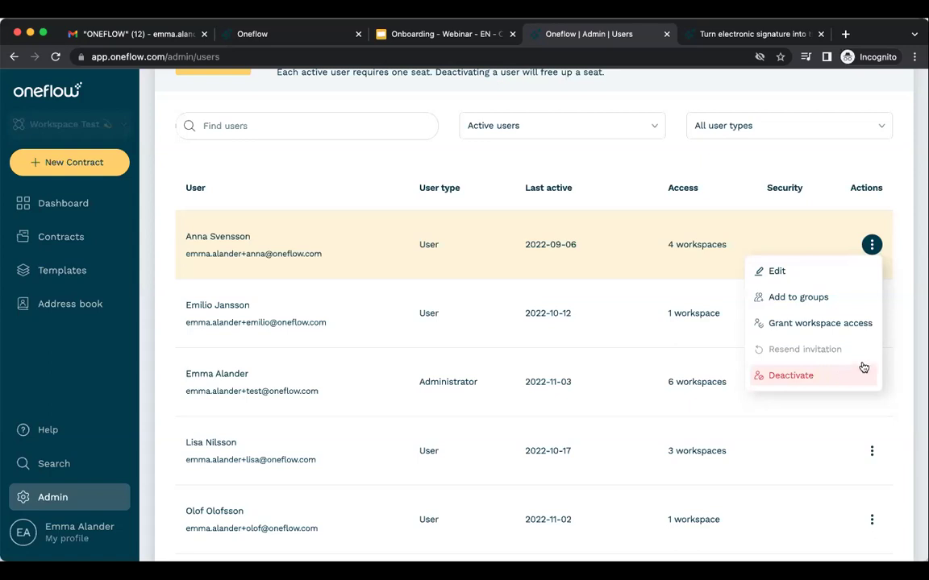
click(896, 332)
scroll(905, 262, up, 3)
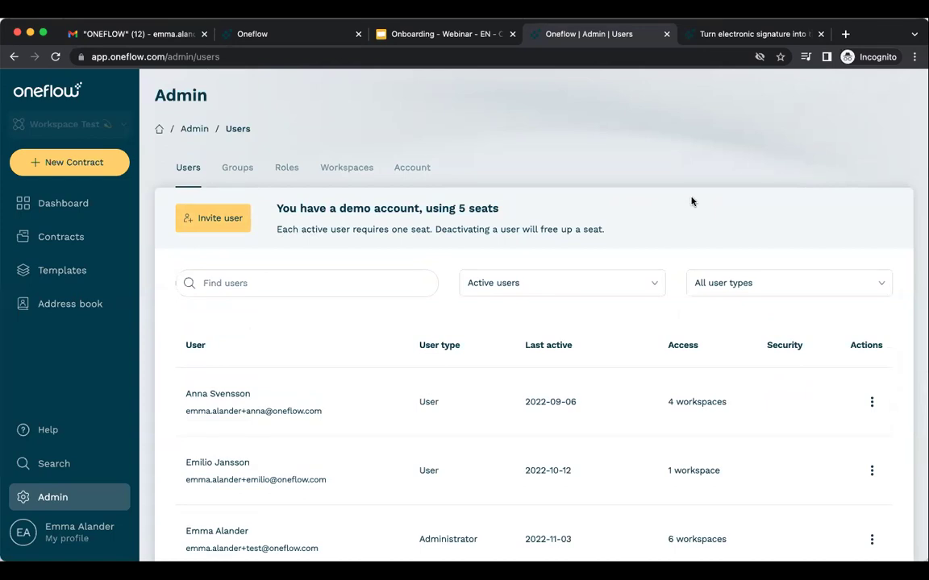
View the admin Groups list, then scroll through the Roles table down to Participant access.
click(237, 168)
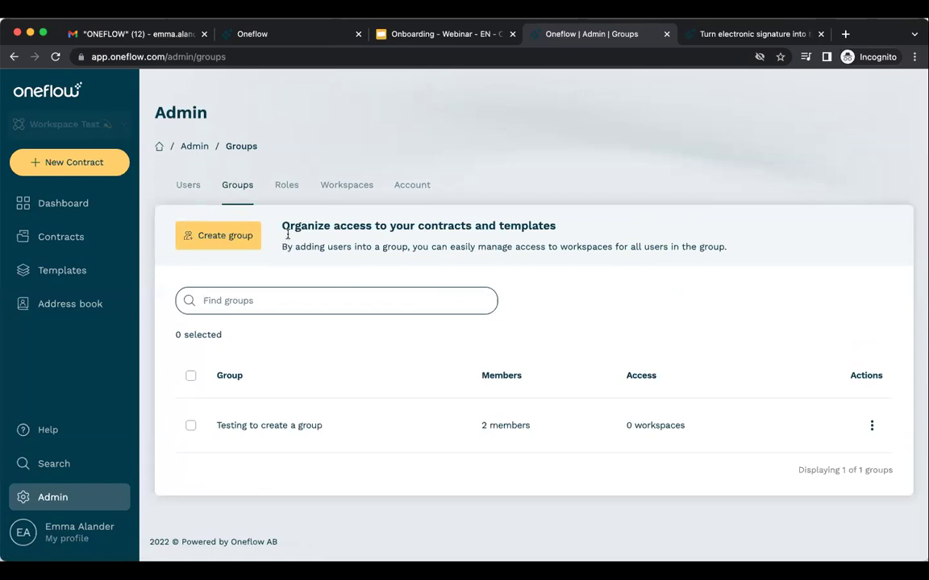
click(283, 190)
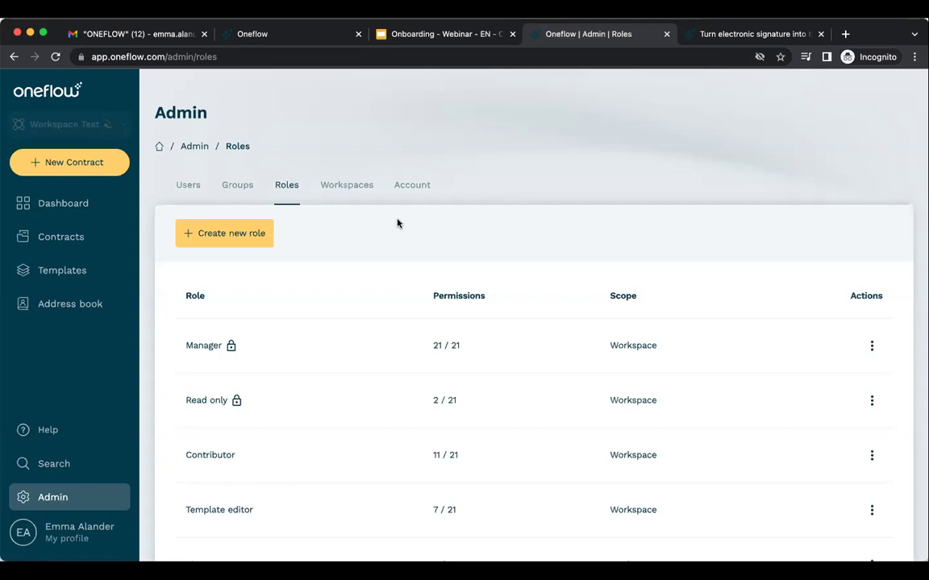
scroll(397, 224, down, 2)
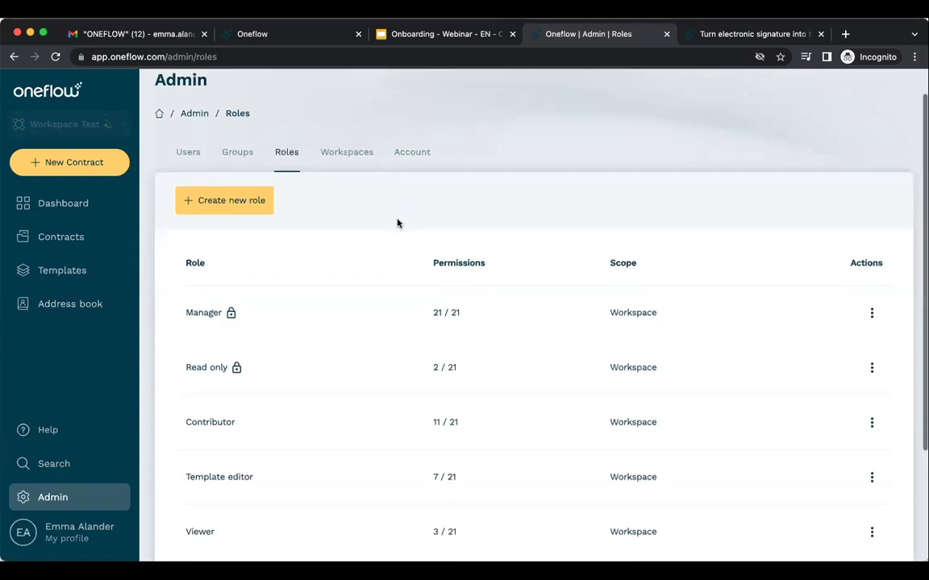
scroll(398, 222, down, 1)
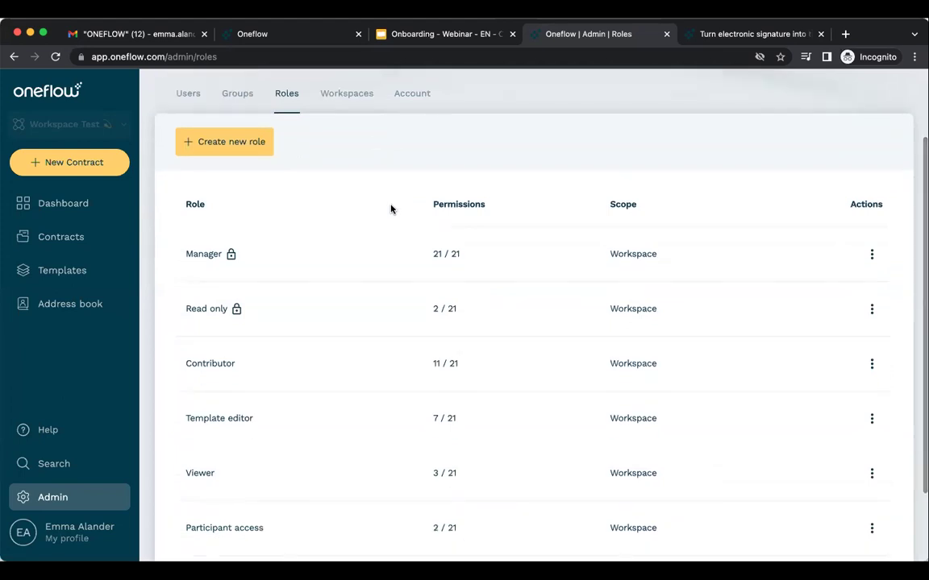
scroll(389, 207, down, 1)
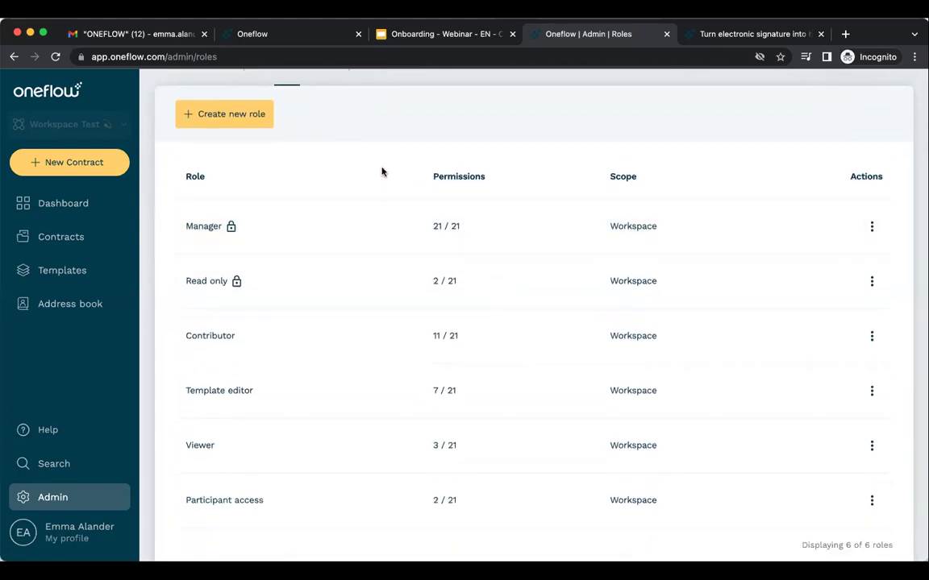
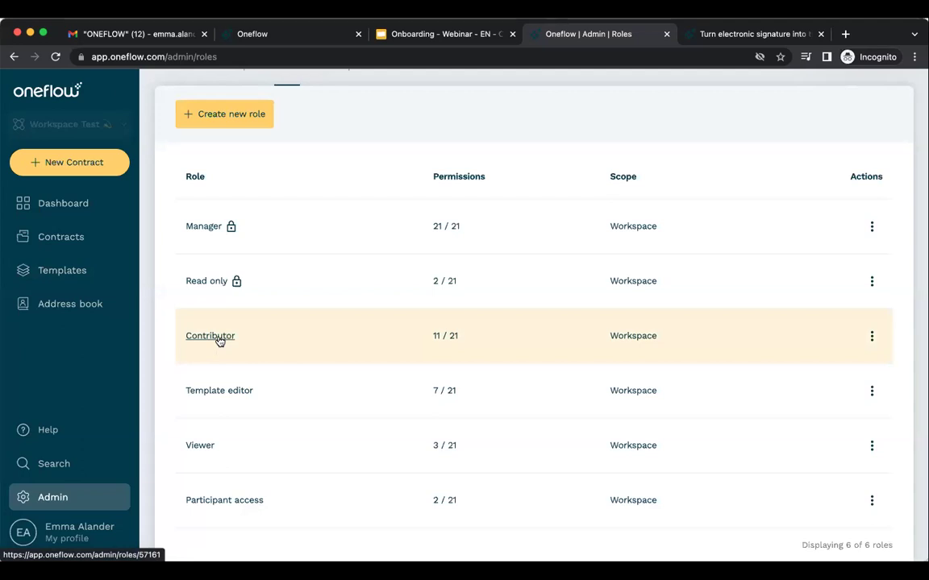
Open the Contributor role and review its permissions.
click(216, 337)
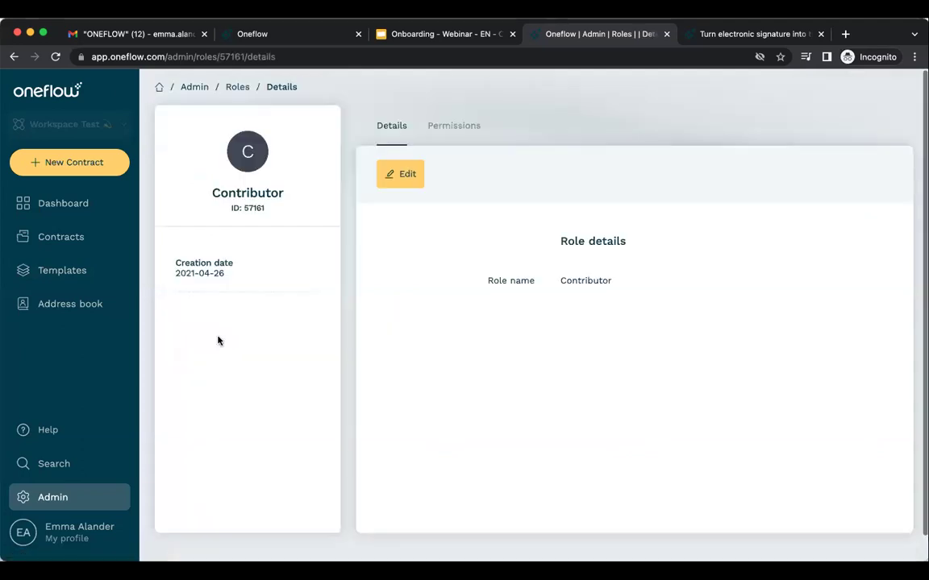
click(460, 137)
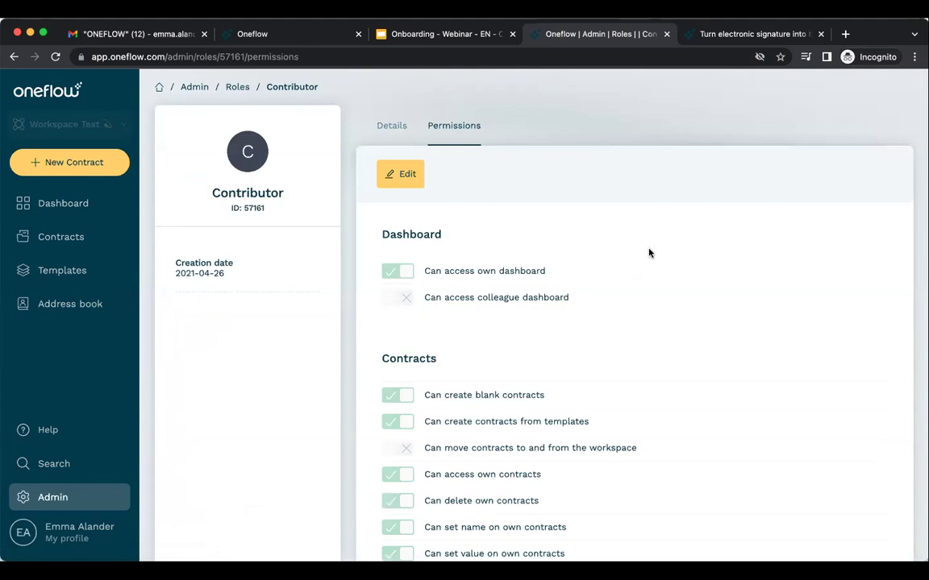
scroll(649, 319, down, 3)
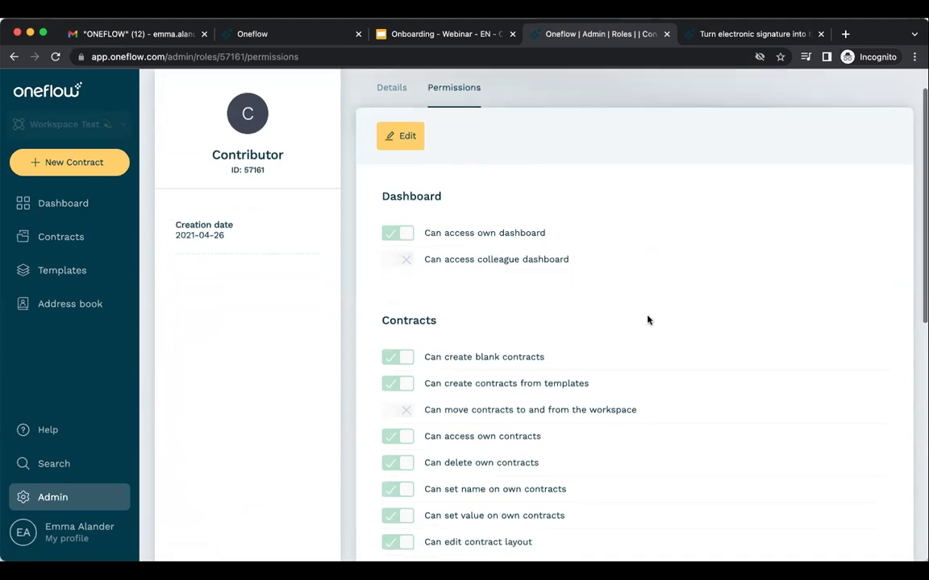
scroll(649, 320, down, 5)
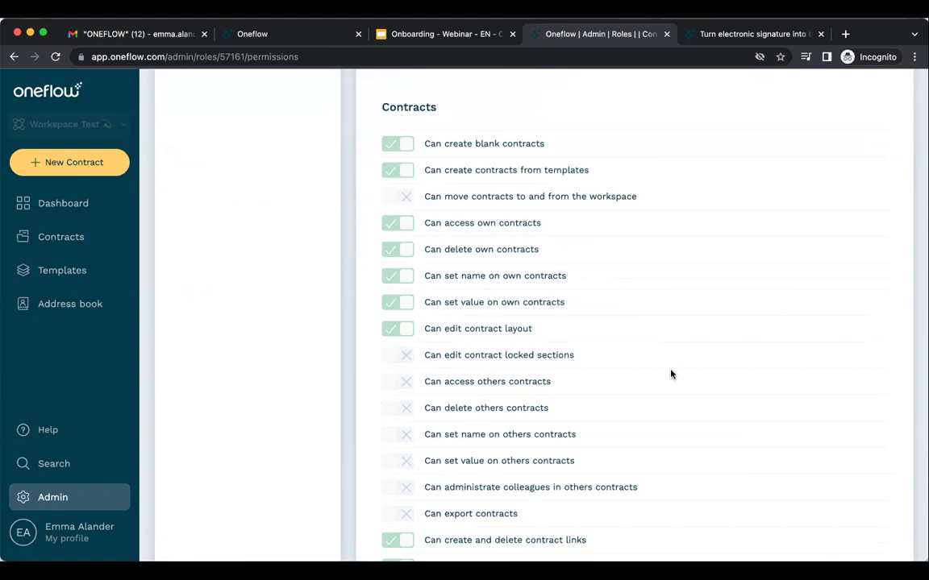
scroll(671, 374, up, 4)
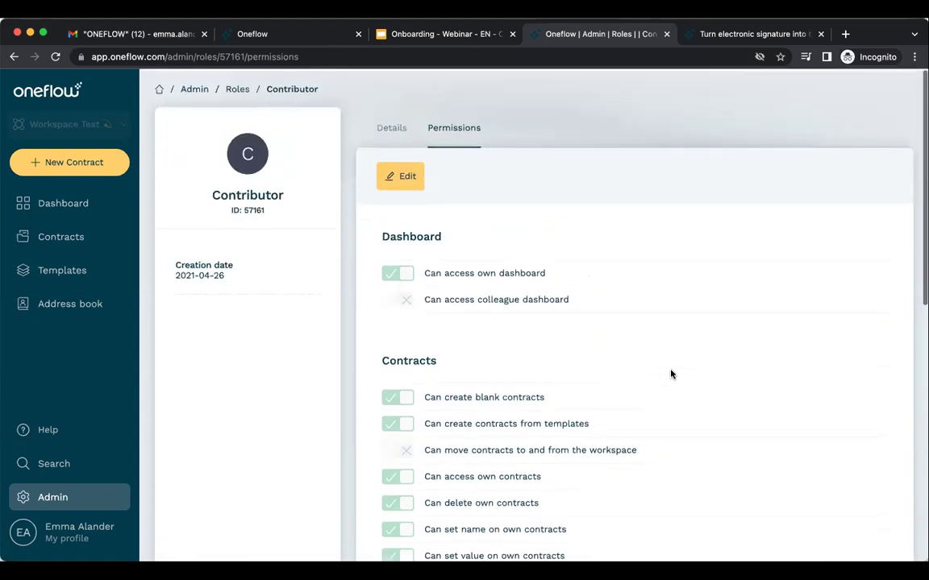
Toggle the Contributor role's access to others' contracts on and off, discard the changes, and return to roles.
click(407, 175)
scroll(687, 415, down, 3)
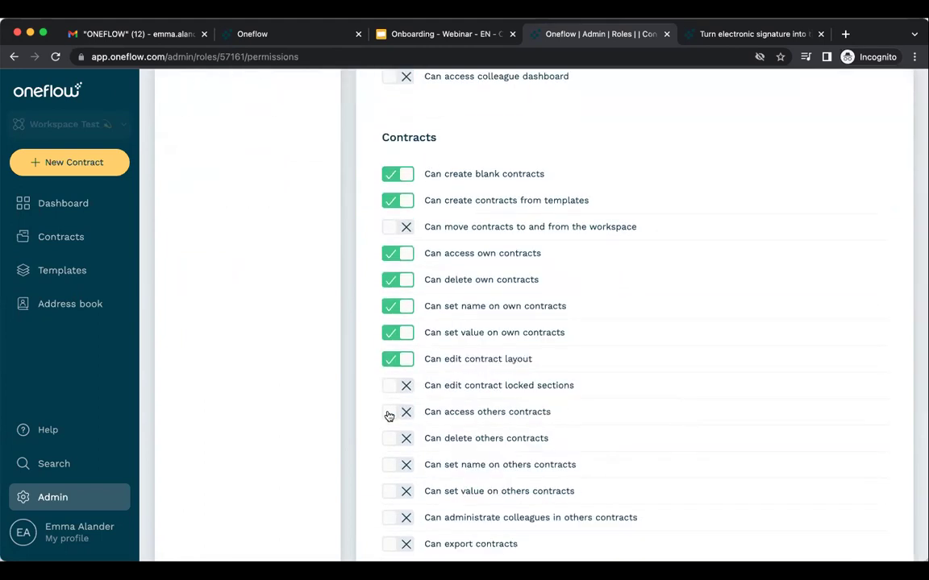
click(404, 417)
click(404, 417)
scroll(595, 317, up, 3)
click(451, 105)
scroll(464, 198, up, 2)
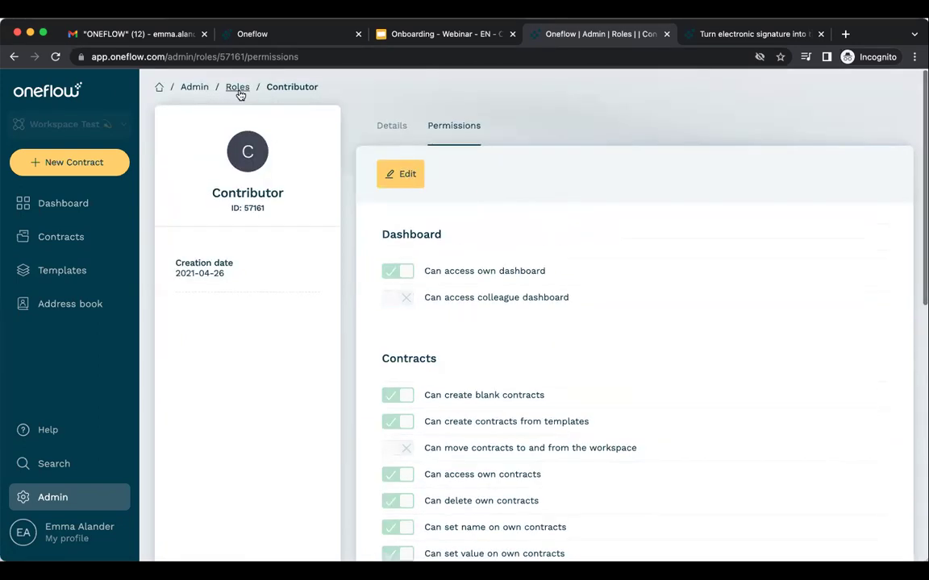
click(238, 88)
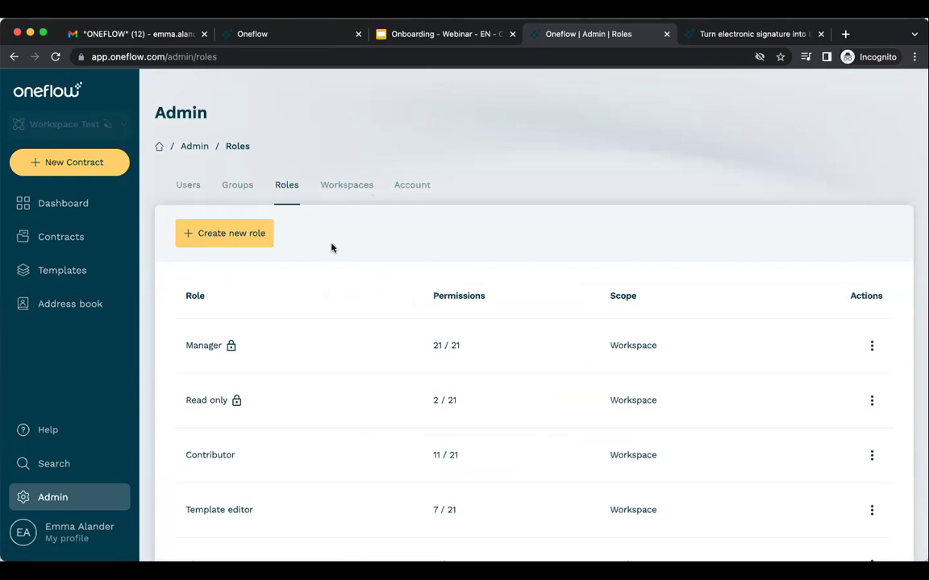
Scroll through the workspaces Demo, HR - Europe, HR - Nordic, Old stuff, Sales and Workspace Test.
click(343, 187)
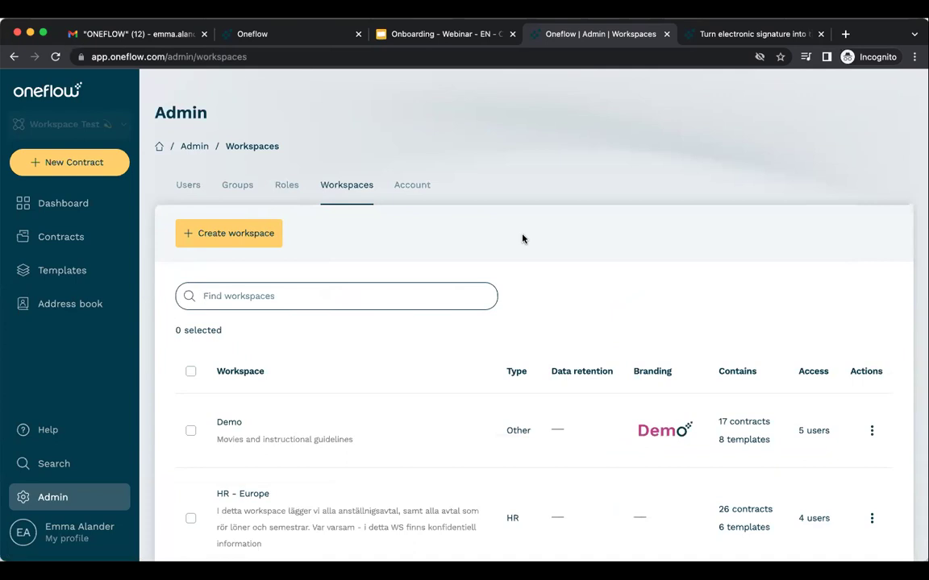
scroll(158, 279, down, 1)
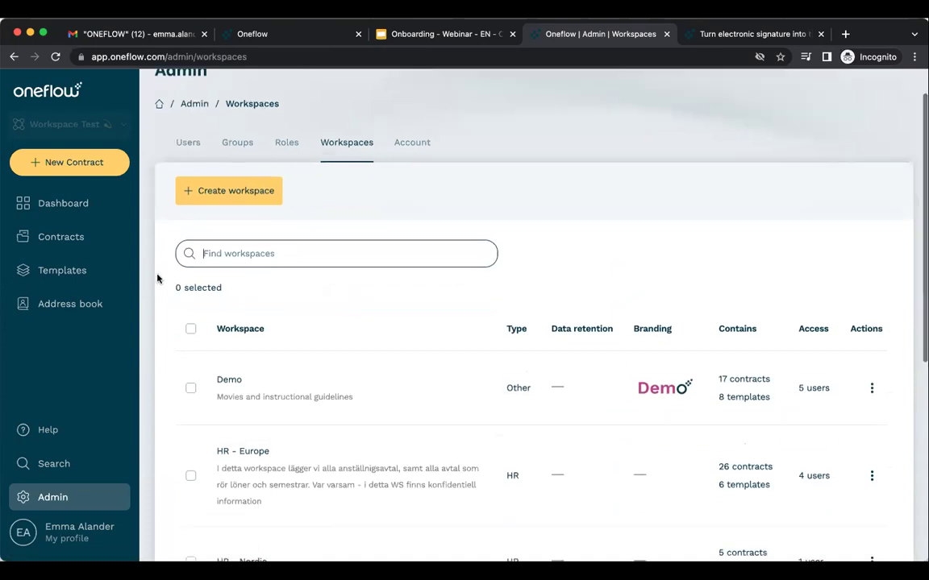
scroll(158, 279, down, 4)
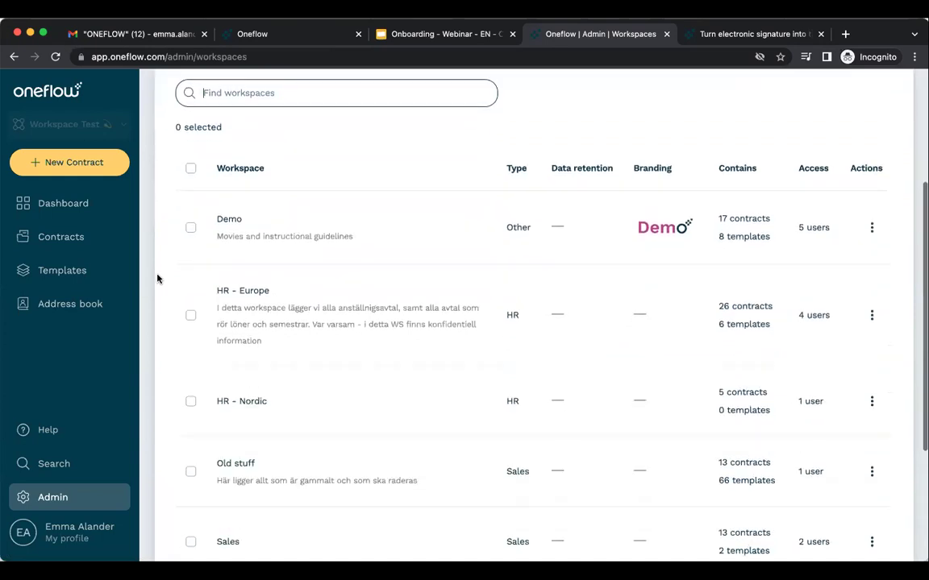
scroll(158, 279, down, 1)
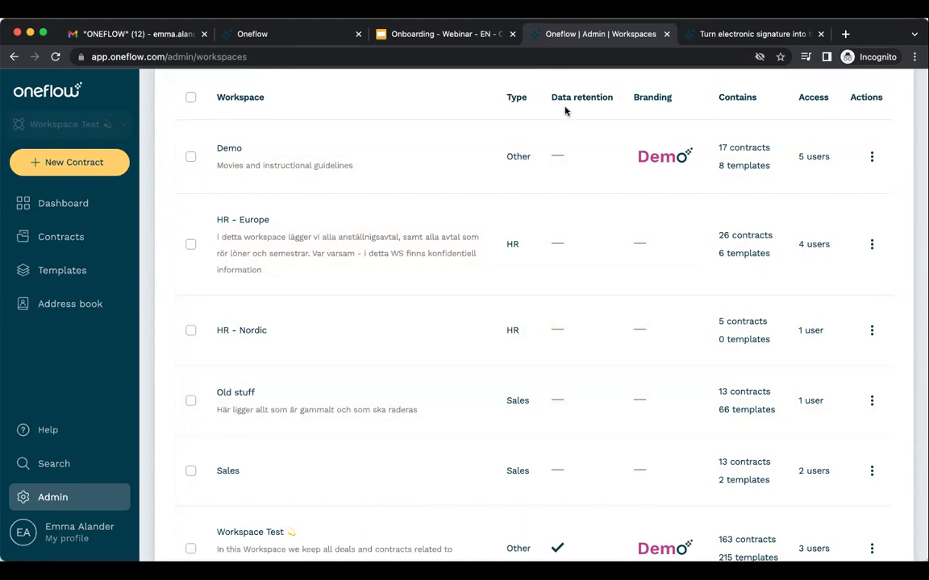
mouse_move(558, 550)
click(871, 157)
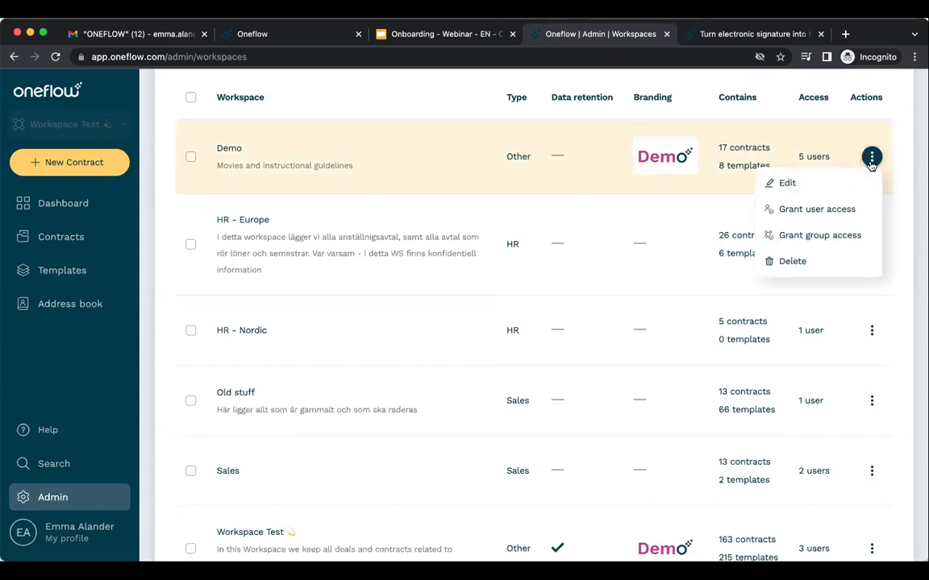
click(865, 210)
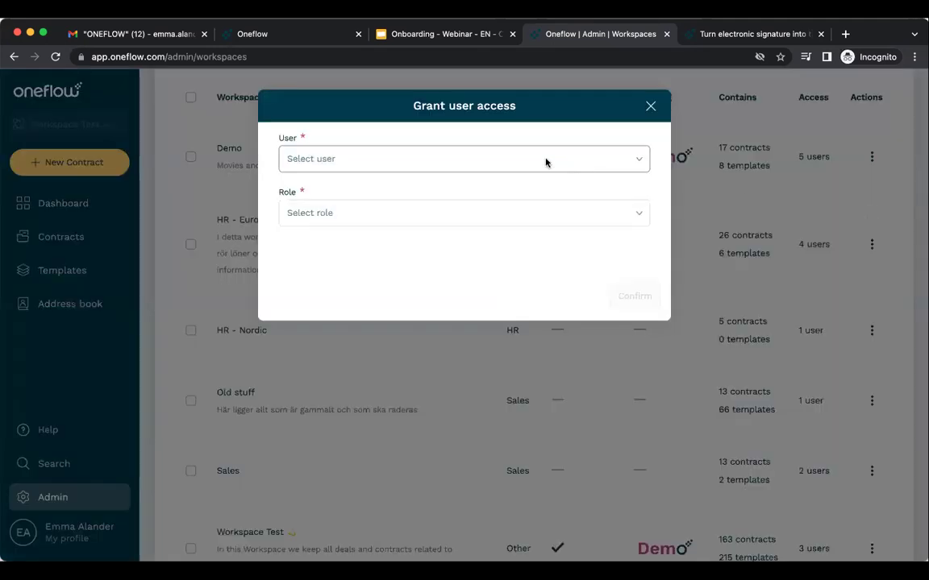
click(545, 159)
click(539, 192)
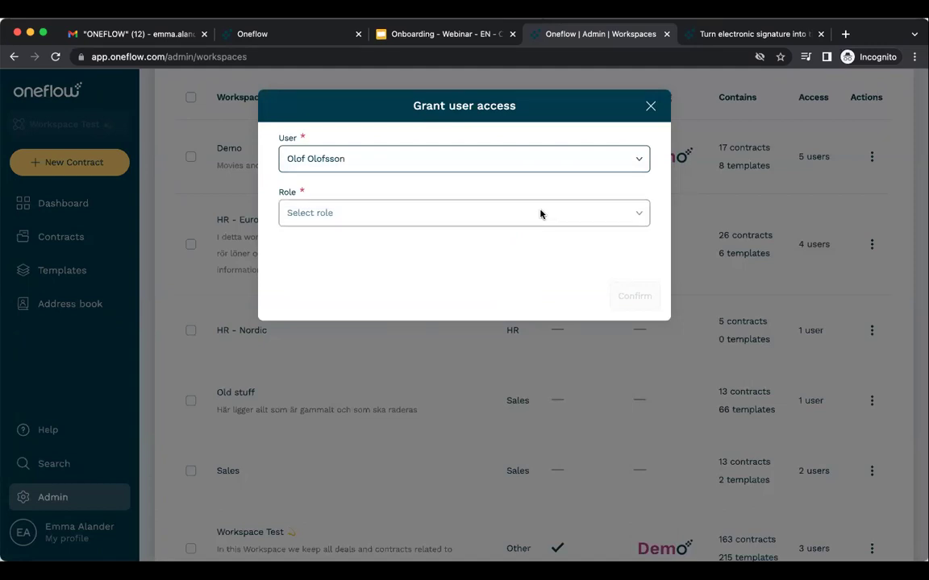
click(540, 213)
click(538, 243)
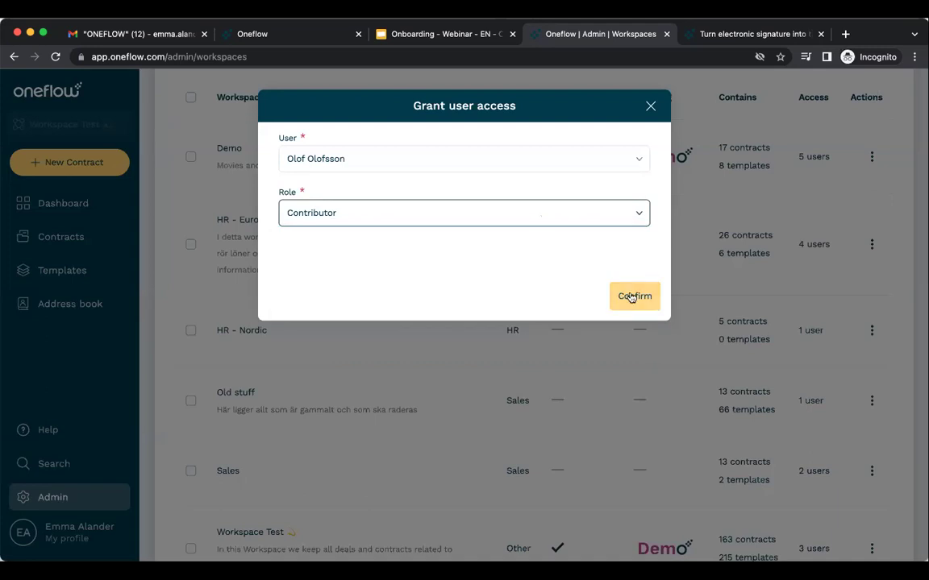
click(652, 104)
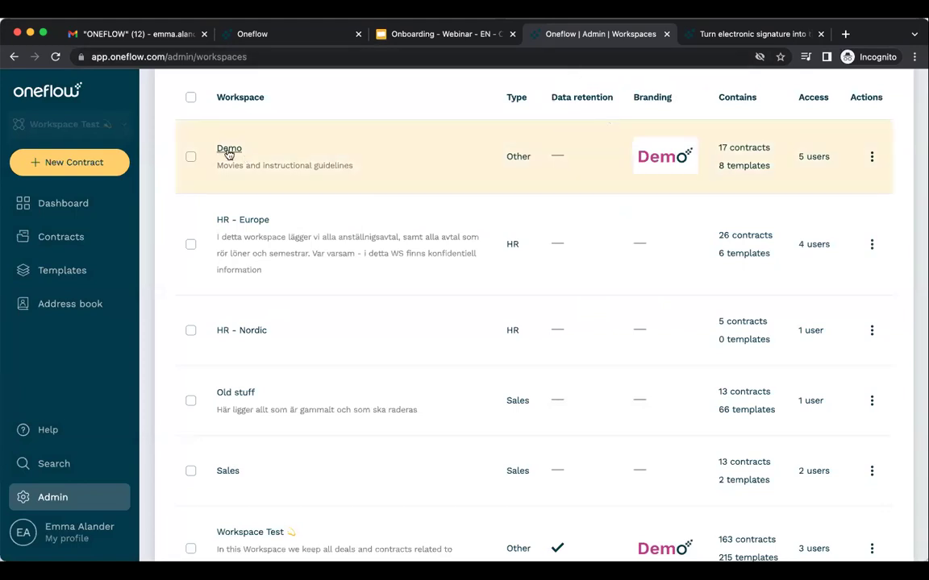
click(229, 150)
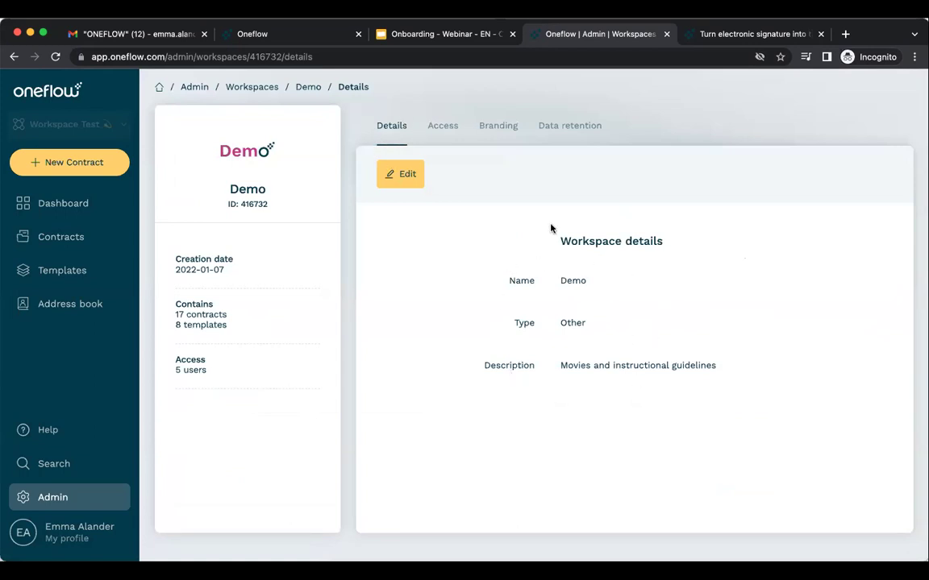
click(441, 131)
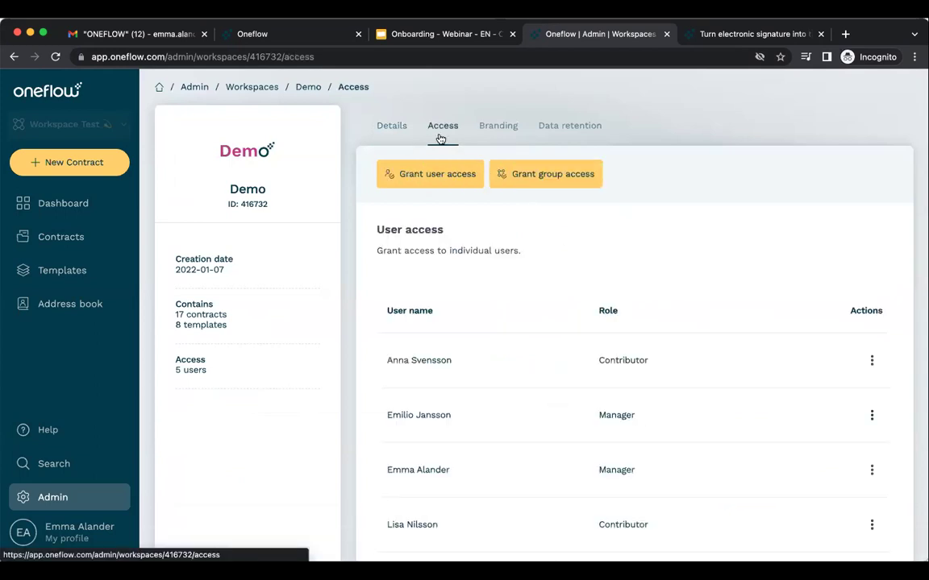
scroll(678, 233, down, 2)
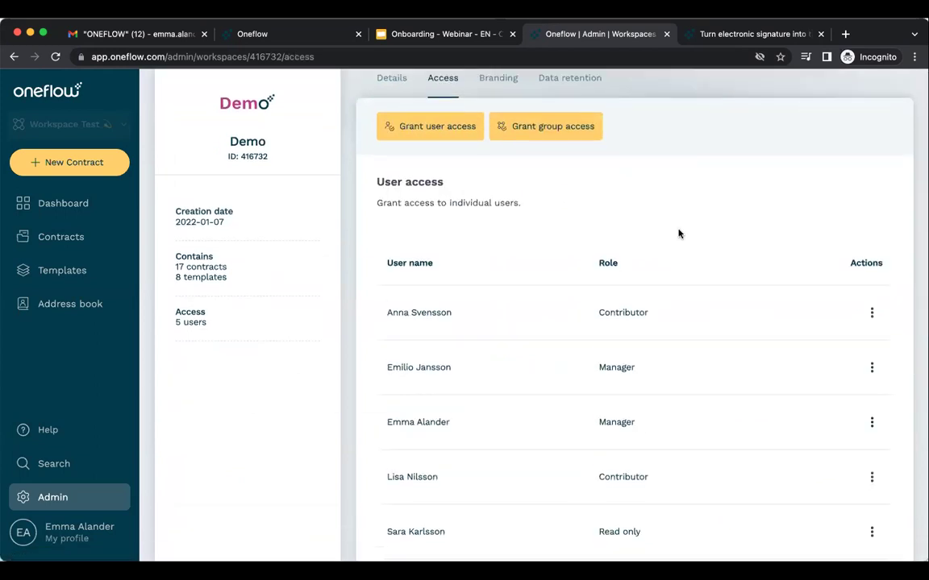
scroll(678, 234, up, 1)
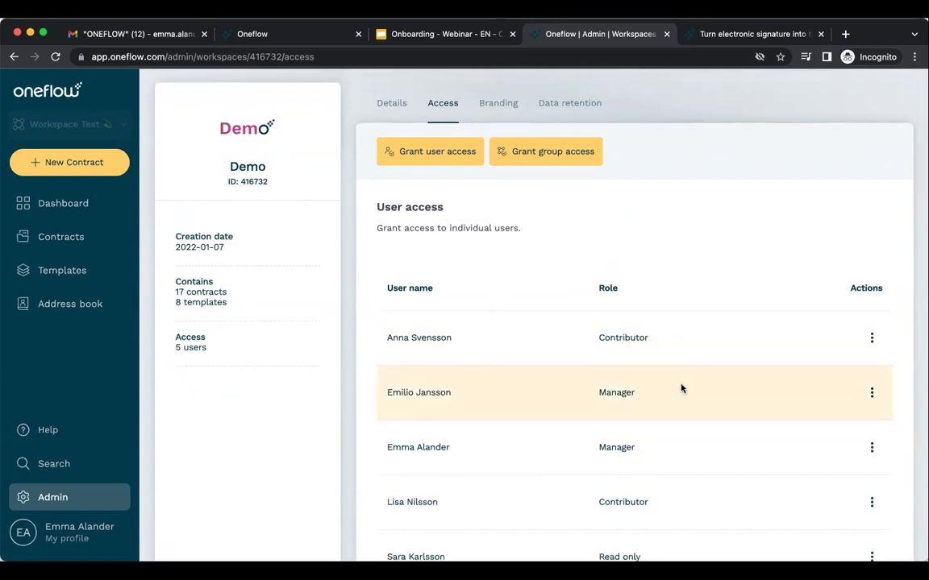
scroll(612, 214, up, 1)
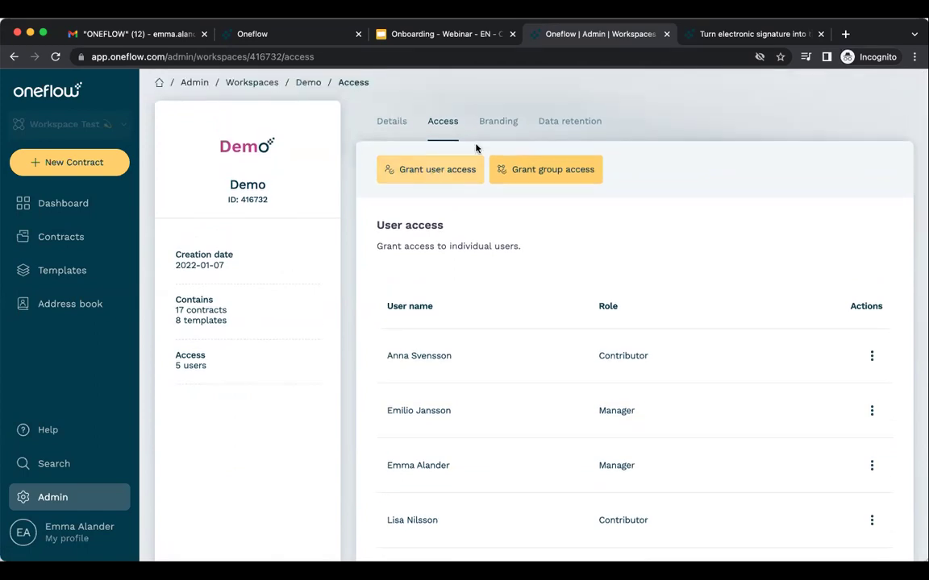
click(500, 125)
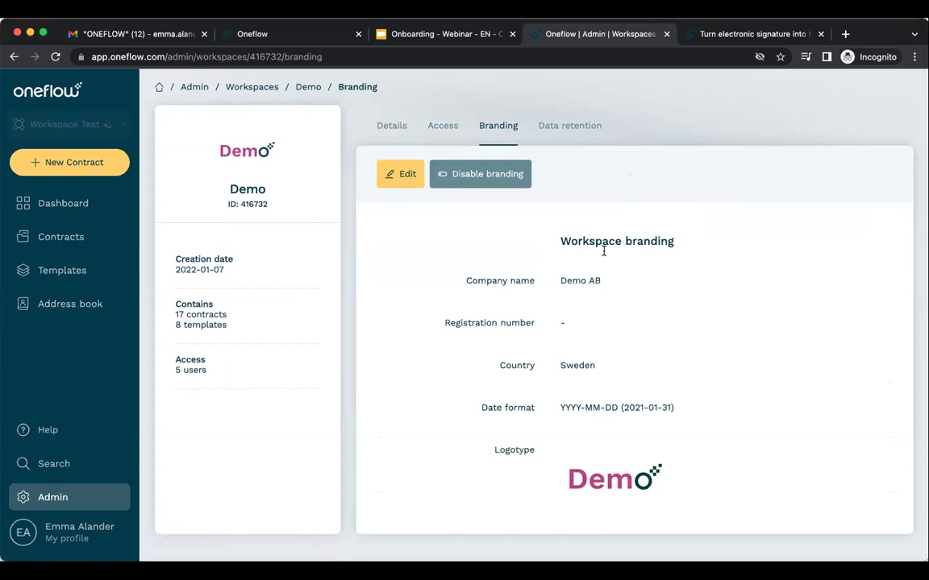
click(577, 123)
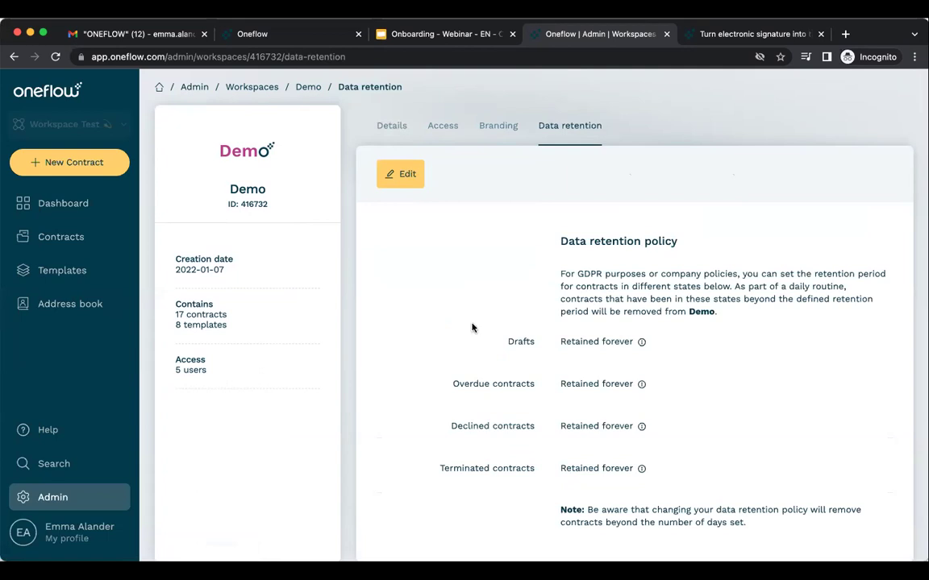
click(73, 500)
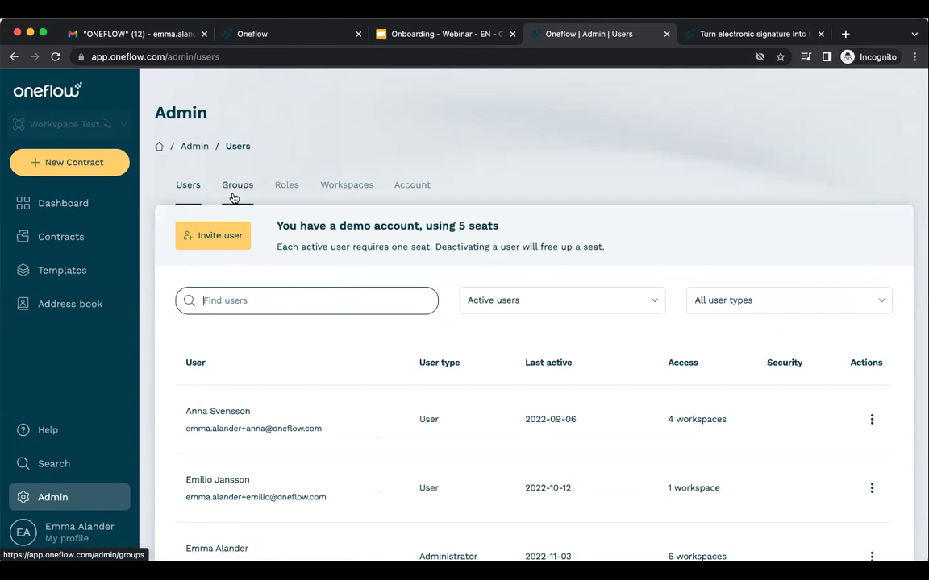
click(357, 199)
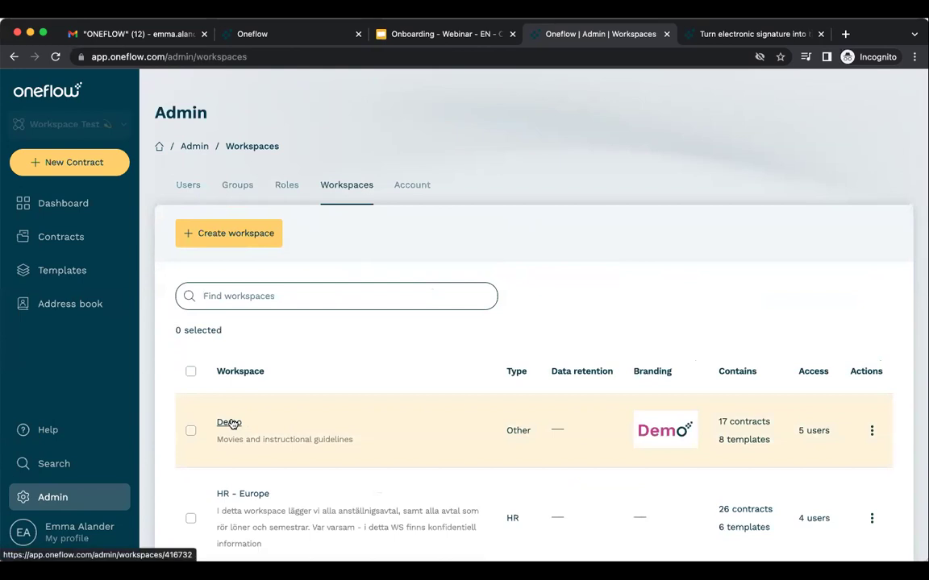
click(231, 423)
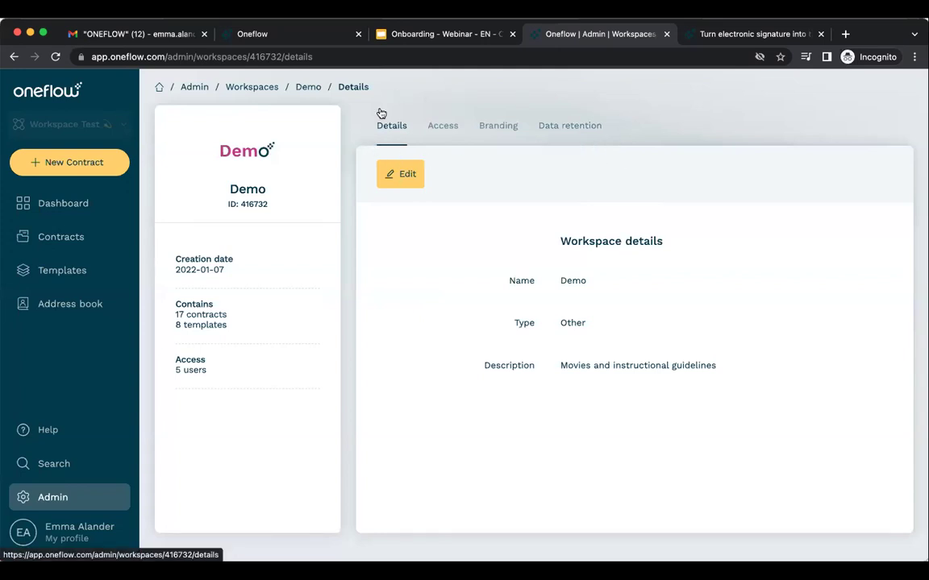
click(258, 89)
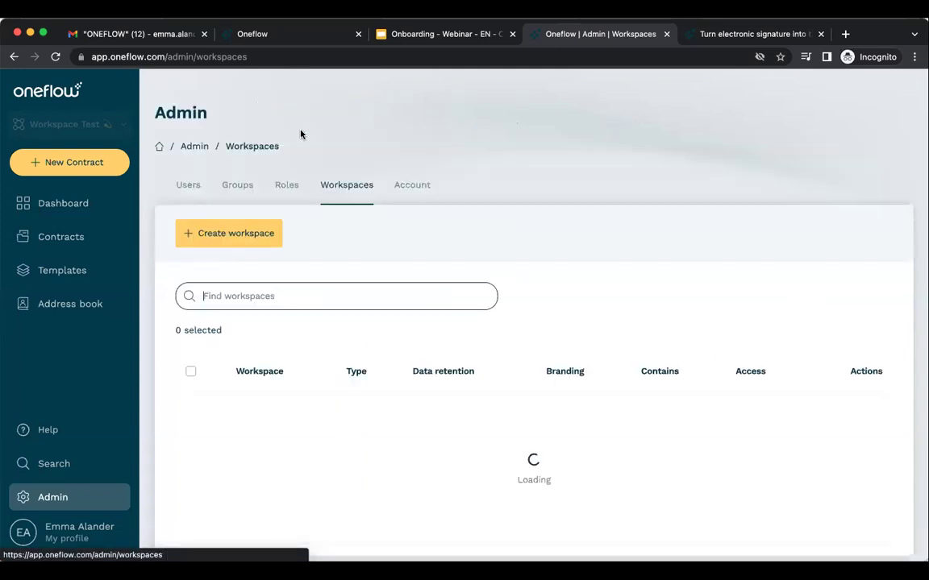
Review the Account branding page (Oneflow, Sweden, YYYY-MM-DD), then switch to the Tags list.
click(416, 185)
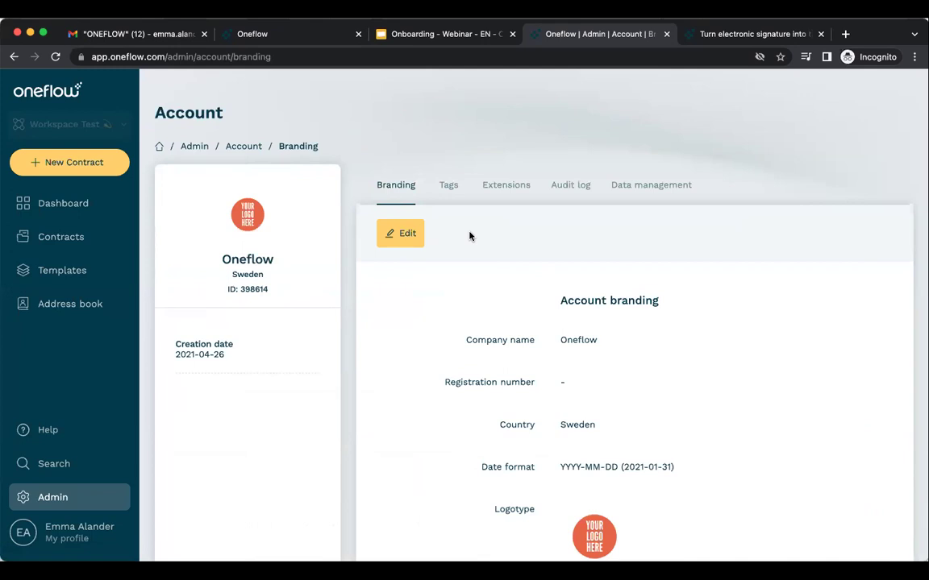
scroll(624, 263, down, 2)
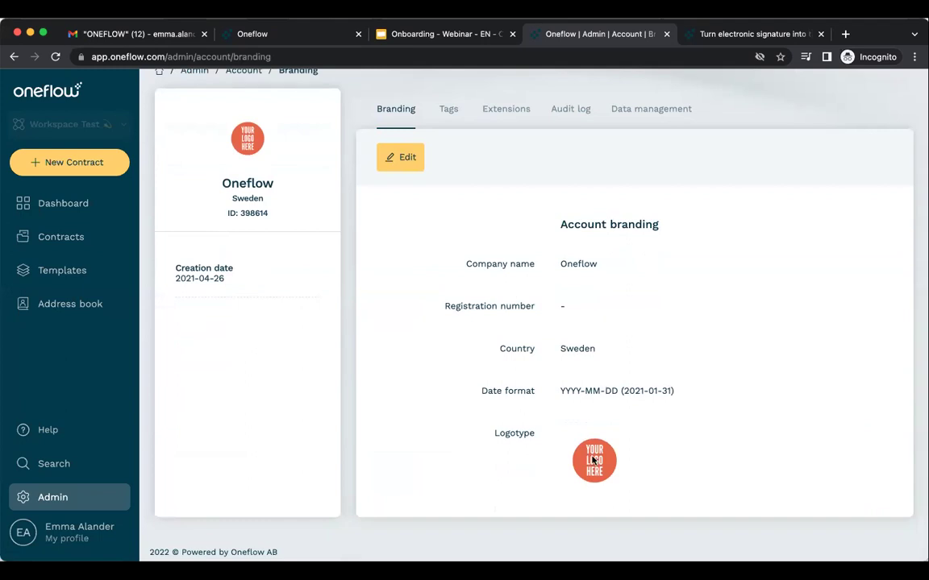
scroll(540, 327, up, 2)
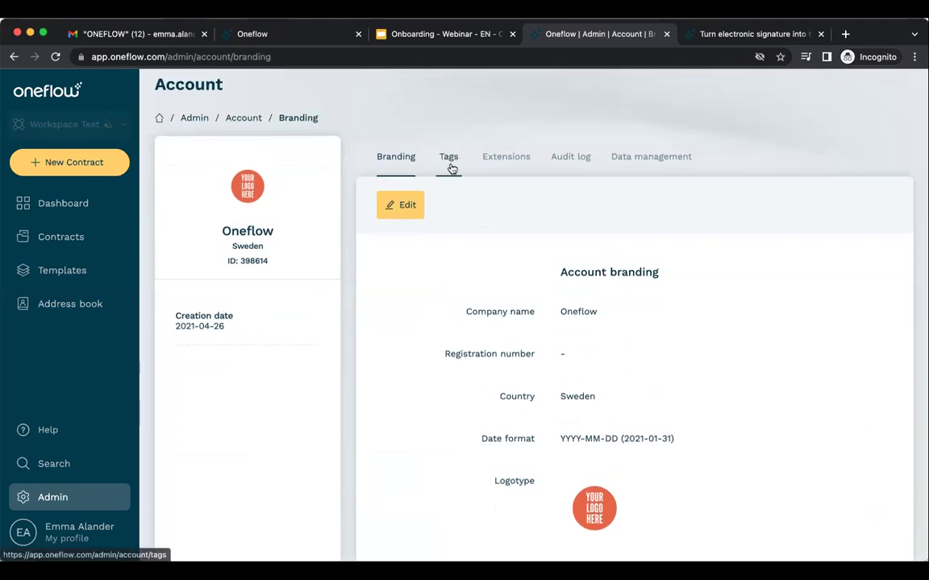
click(450, 166)
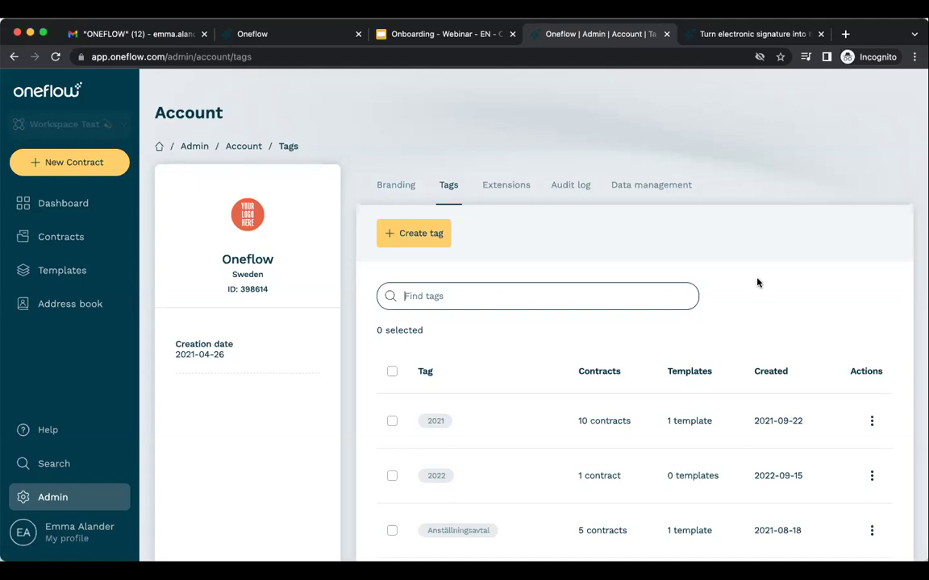
Switch to the account Extensions list to see which extensions are enabled.
click(520, 198)
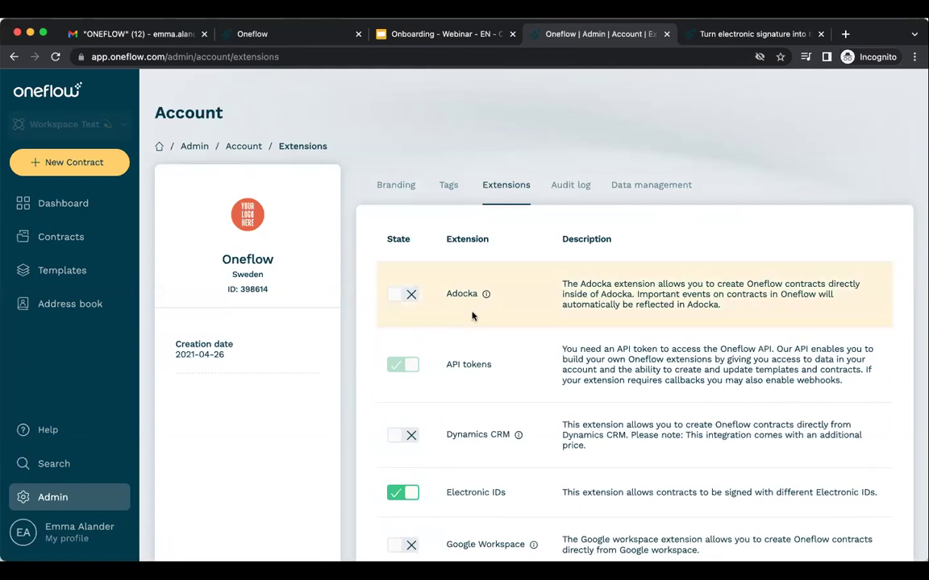
Search the Help Center for 'adokca', read 'Getting started with Adocka', and return to the results.
click(89, 437)
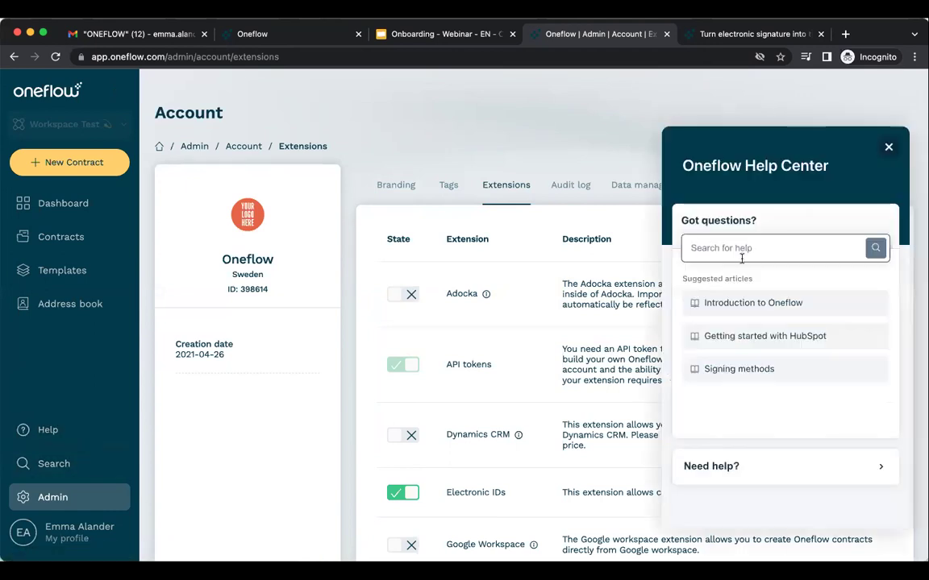
text(adokca)
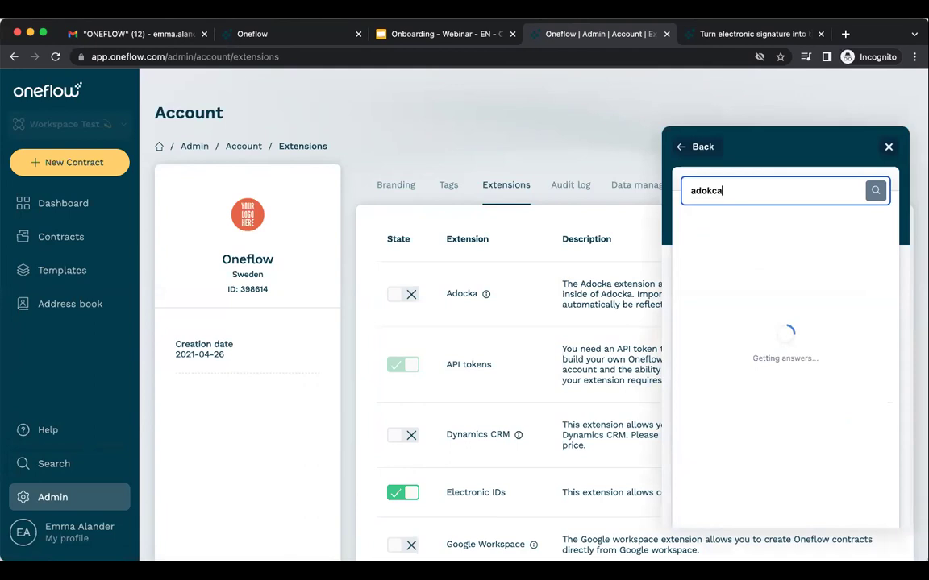
click(762, 255)
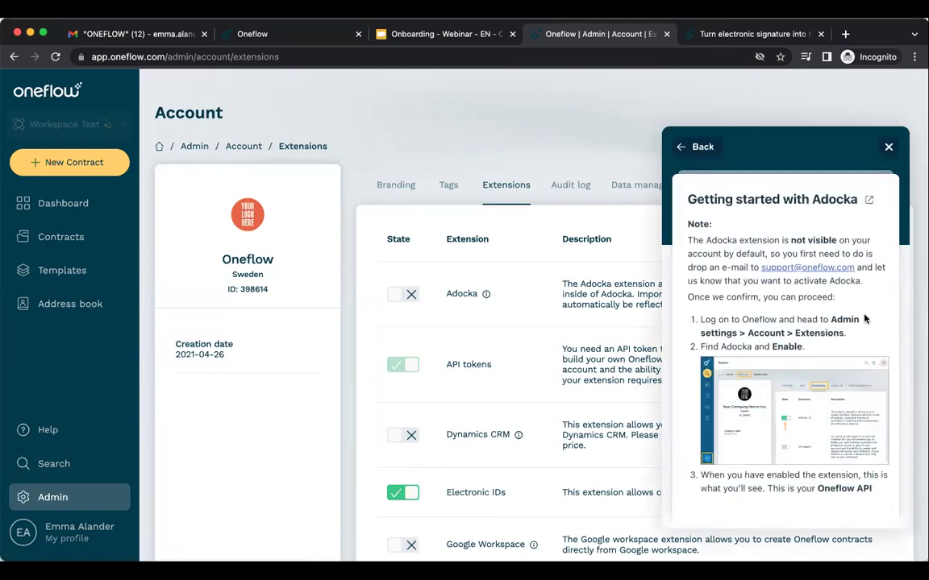
scroll(864, 319, down, 8)
scroll(864, 319, up, 8)
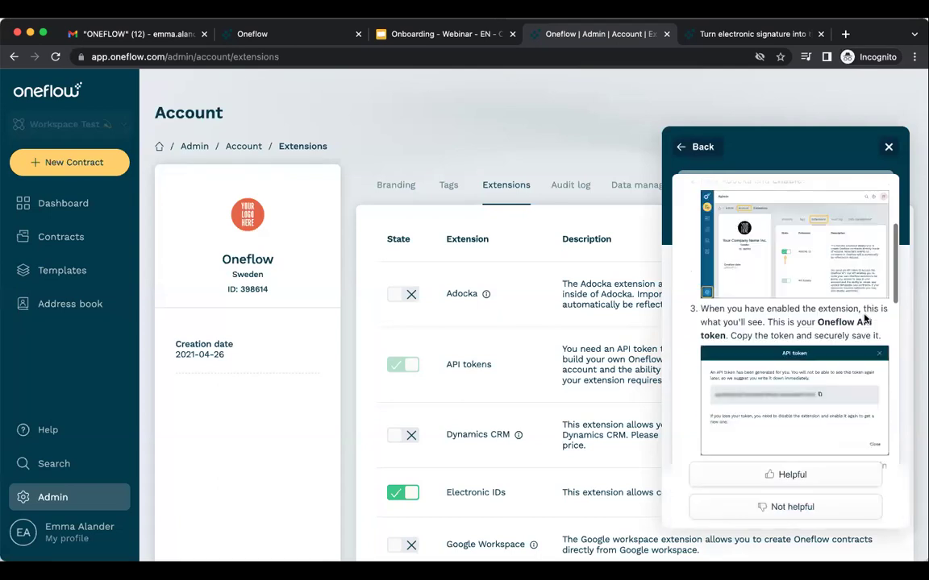
click(697, 147)
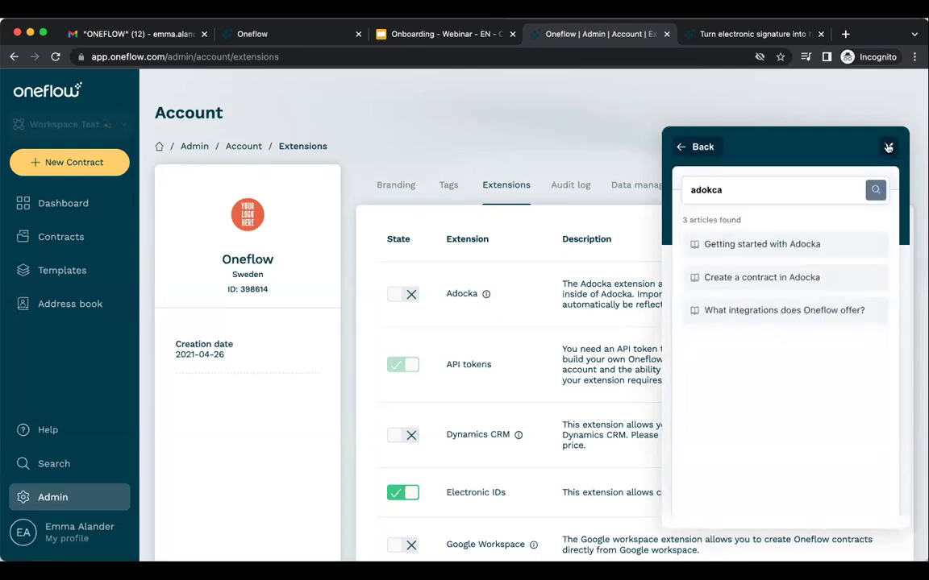
Close the Help Center and view the Electronic IDs extension details before returning to the list.
click(888, 147)
scroll(703, 268, down, 1)
scroll(704, 268, down, 2)
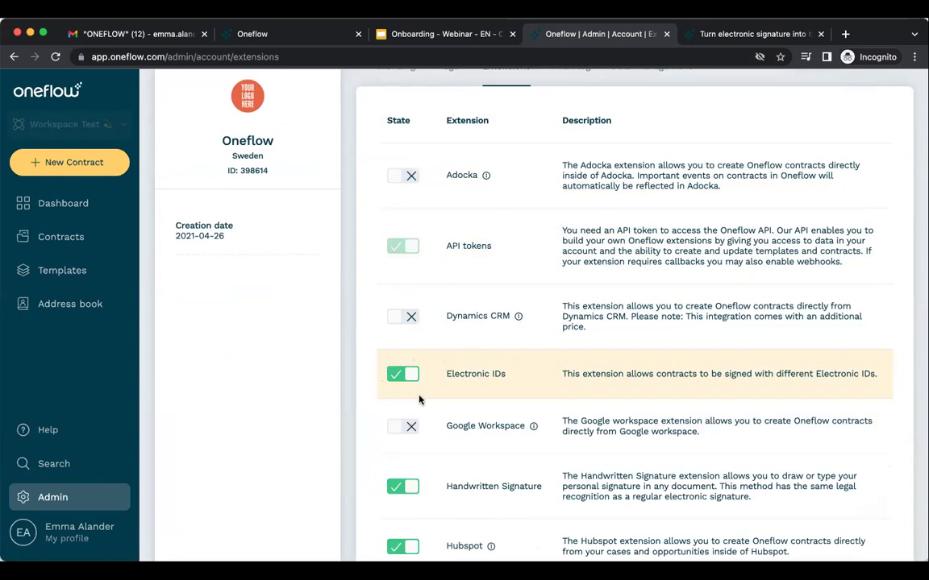
click(478, 379)
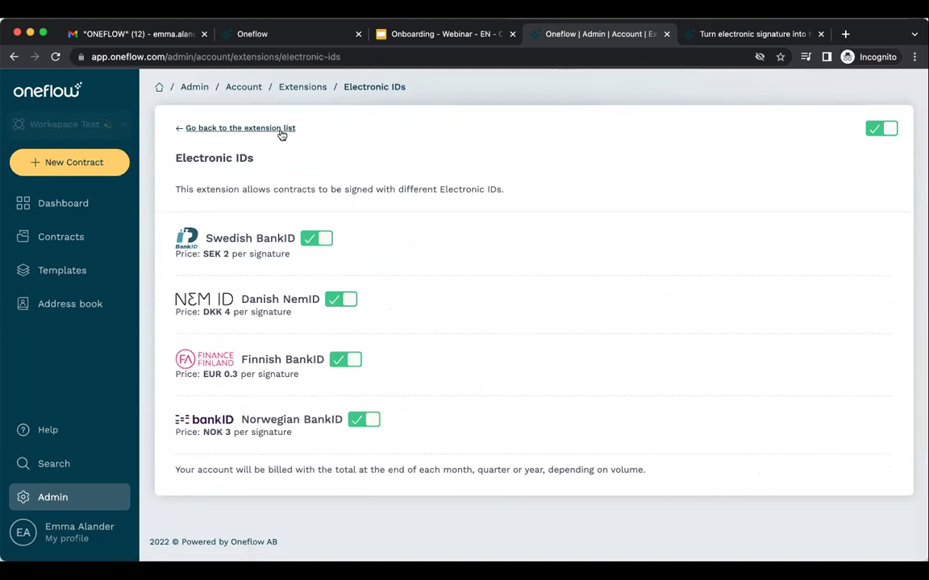
click(248, 127)
Scroll the extensions: Hubspot, Pipedrive, SMS enabled; Intelliplan, Salesforce, Single sign-on off.
scroll(562, 440, down, 3)
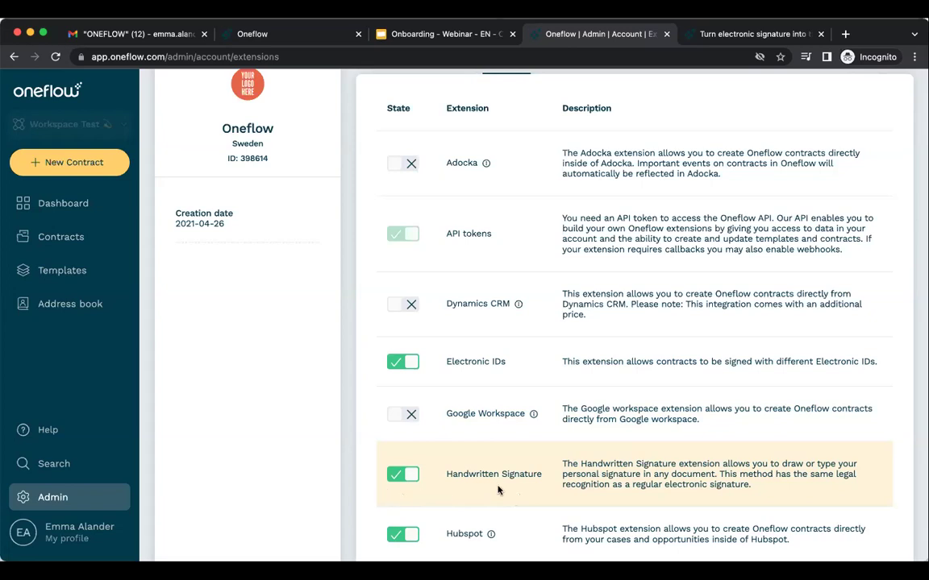
scroll(498, 484, down, 5)
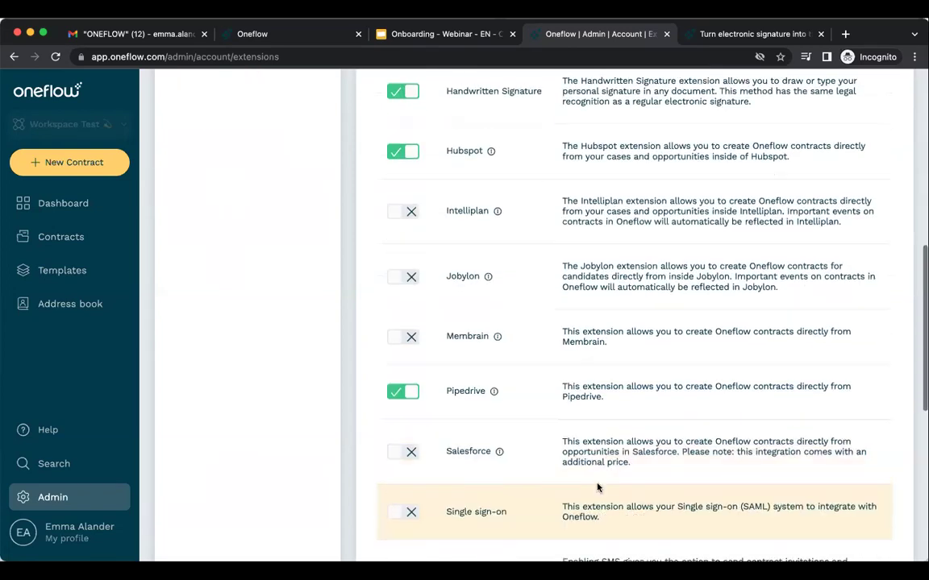
scroll(597, 486, down, 2)
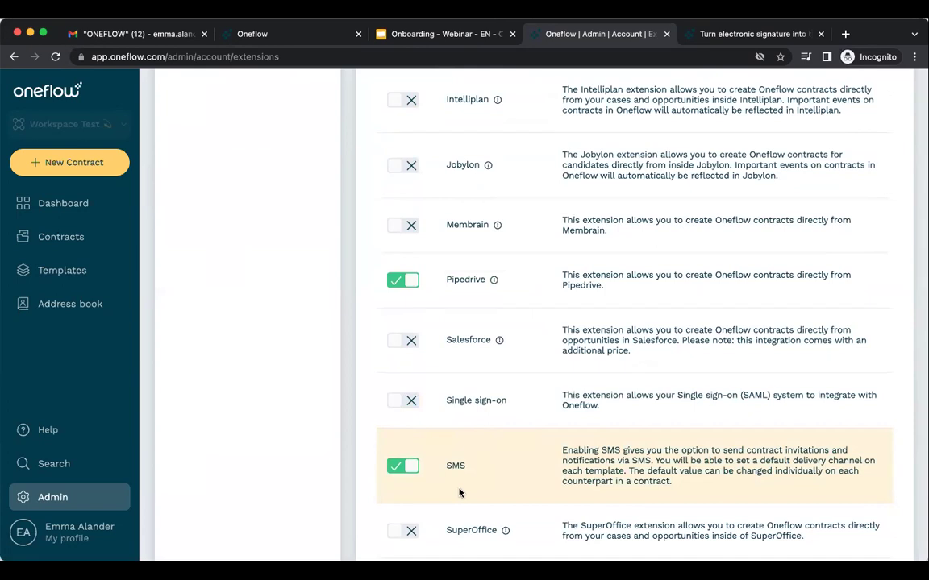
scroll(545, 468, up, 1)
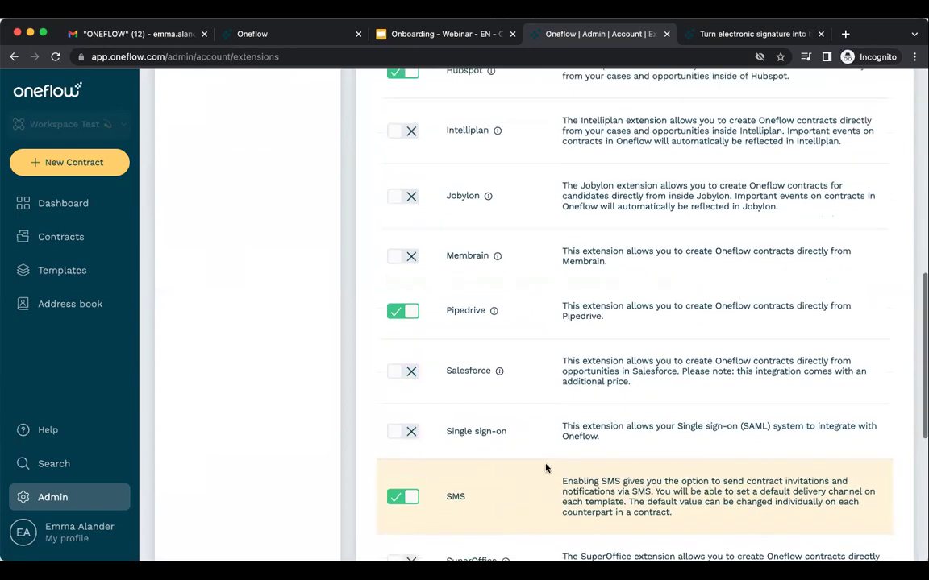
scroll(545, 468, up, 10)
Filter the account audit log to one user's events, then open Data management.
click(568, 140)
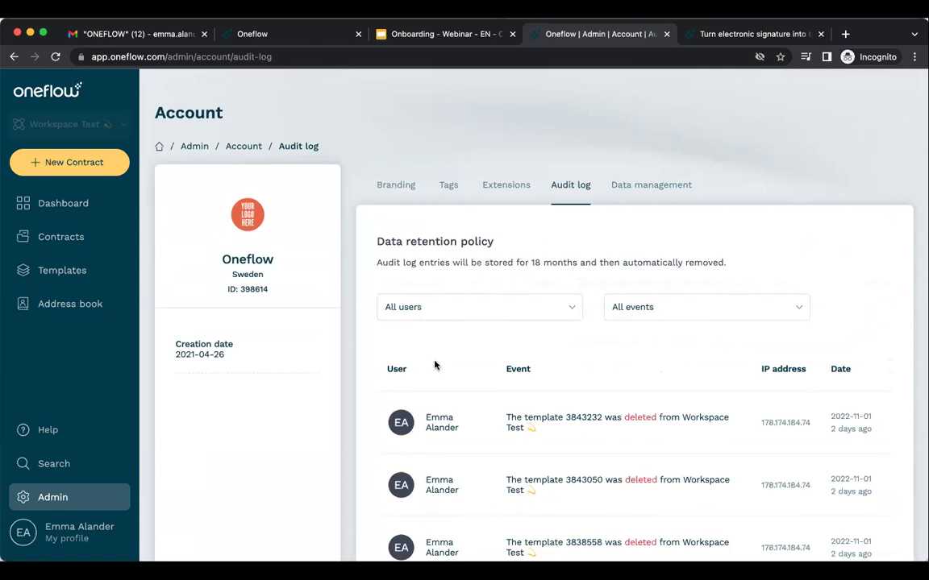
scroll(435, 365, down, 3)
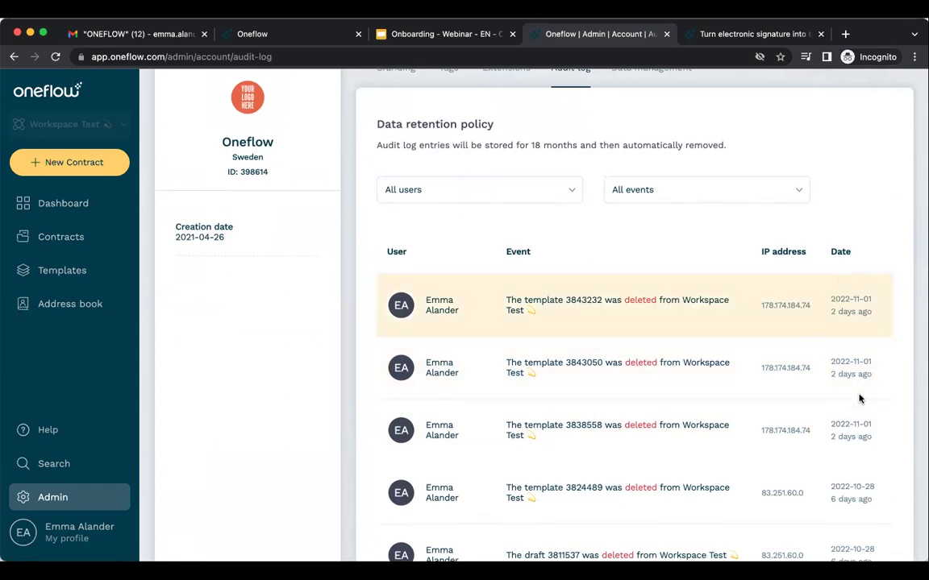
click(528, 190)
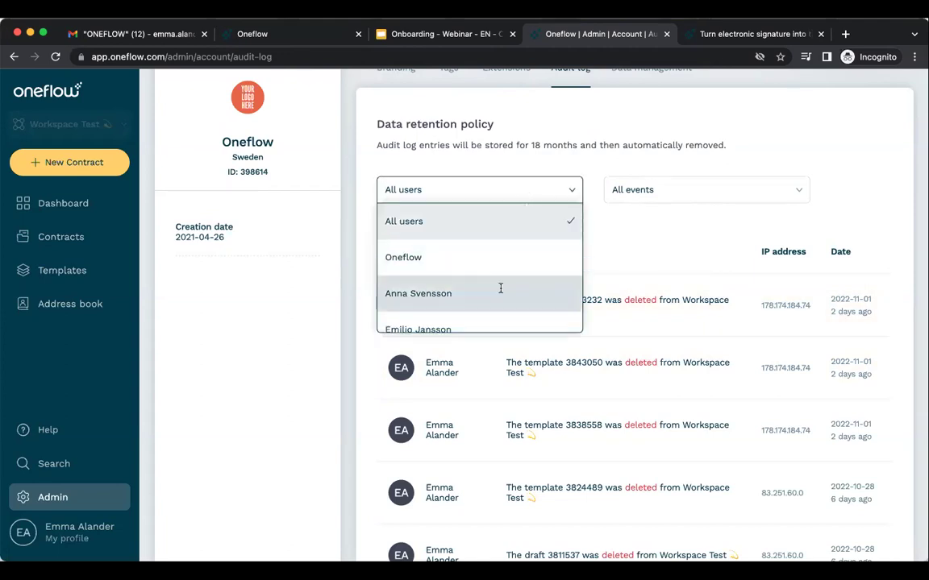
click(500, 290)
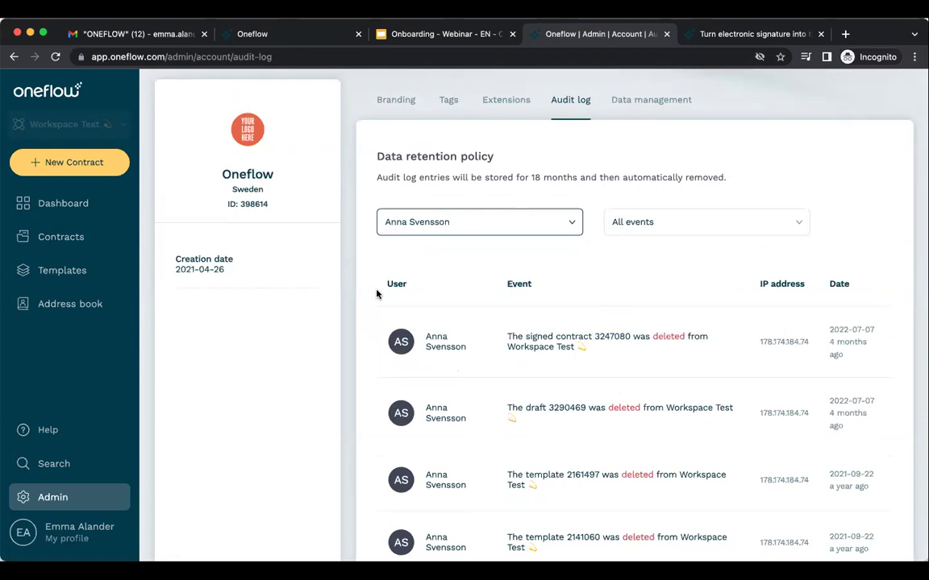
scroll(375, 293, down, 2)
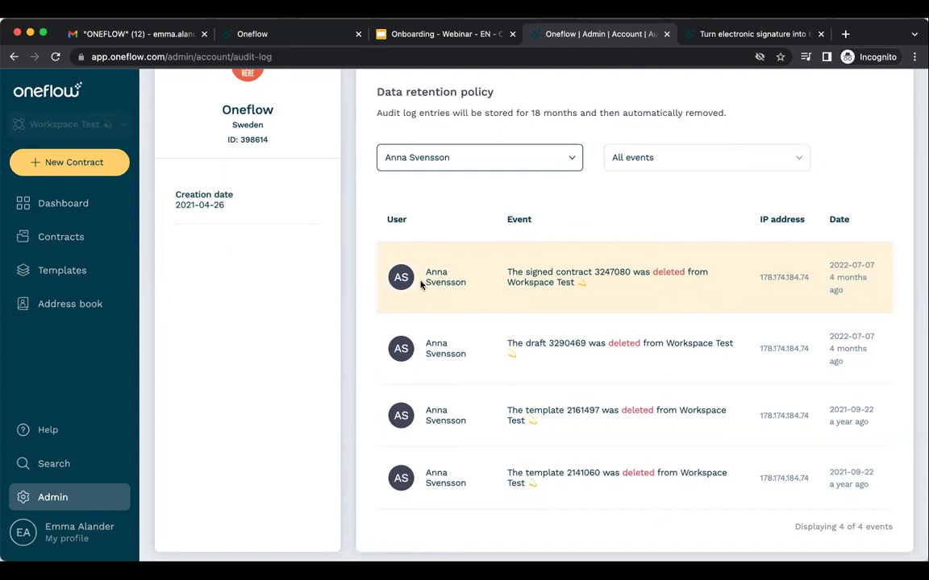
scroll(451, 266, up, 3)
click(645, 185)
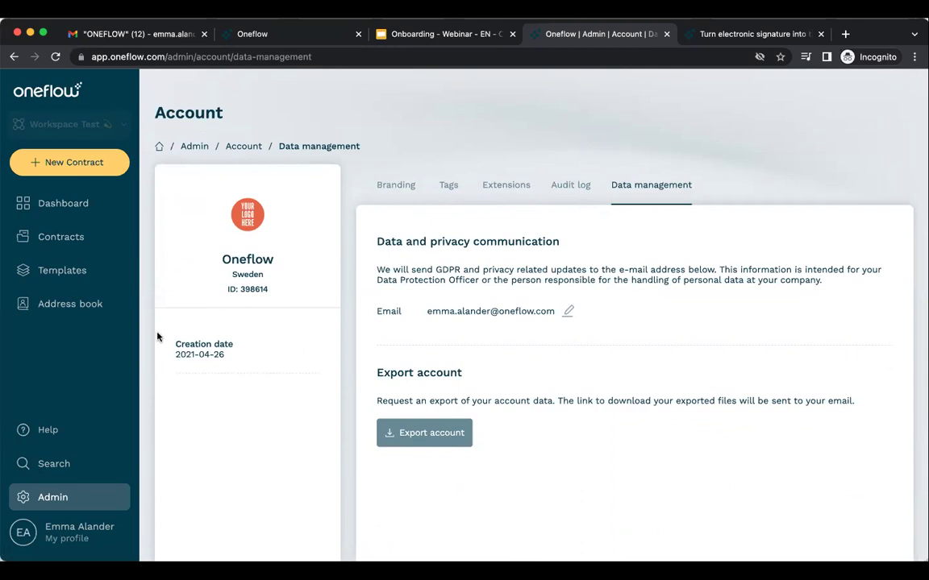
Browse the contract templates list and check which templates New Contract offers.
click(111, 271)
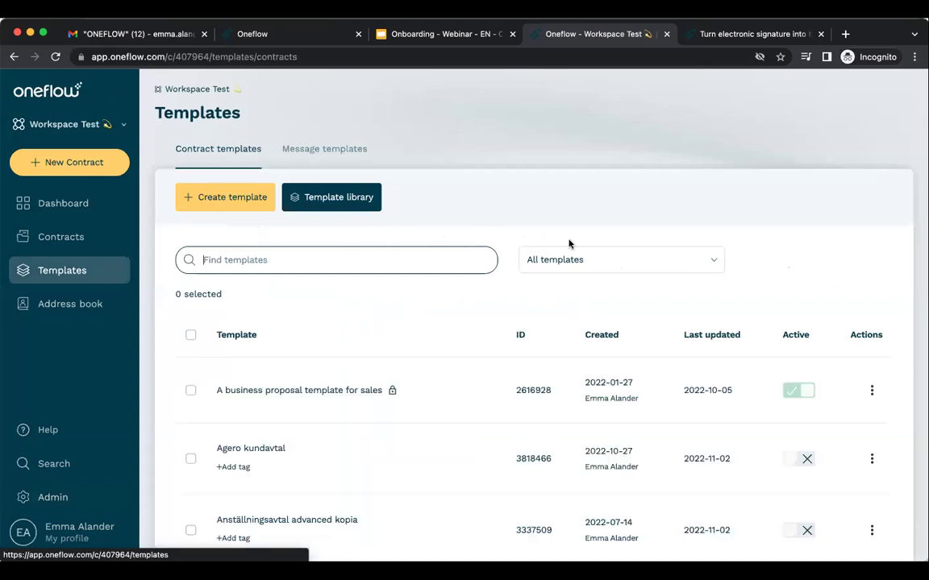
scroll(568, 244, down, 5)
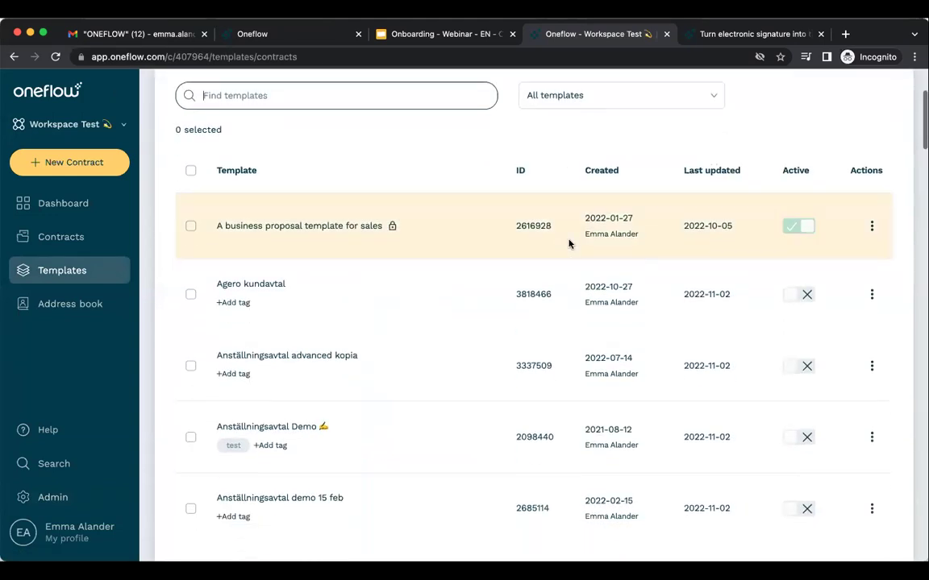
scroll(569, 243, down, 6)
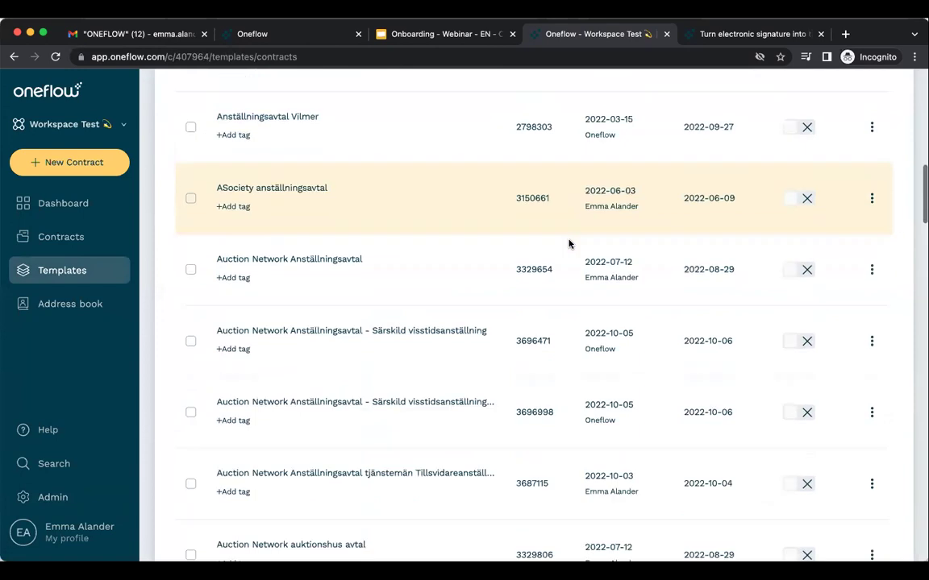
scroll(569, 244, up, 6)
scroll(568, 243, up, 5)
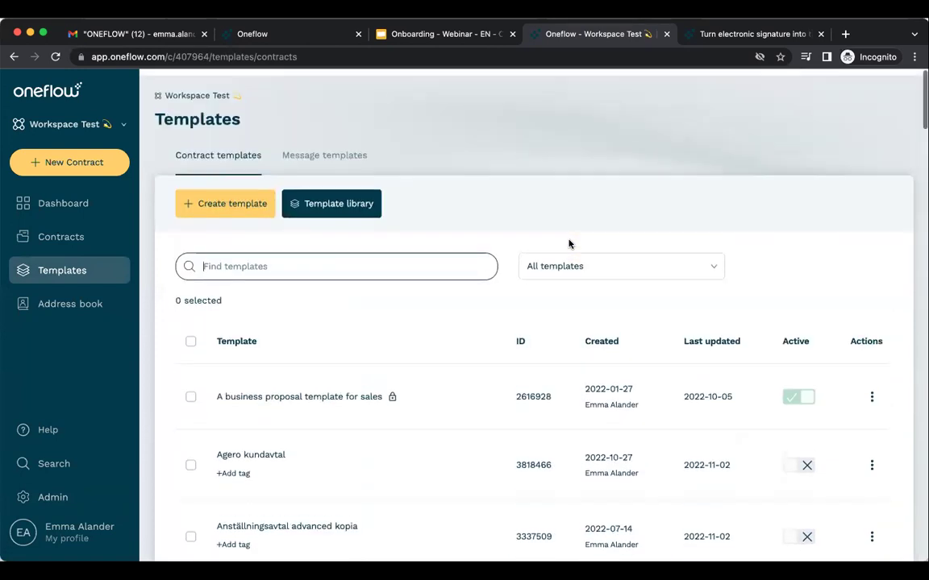
click(102, 158)
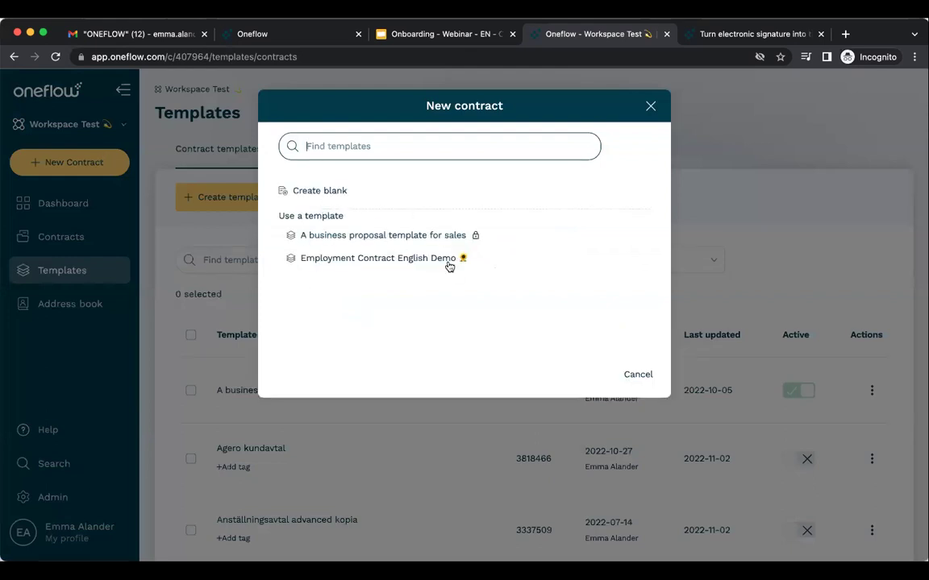
click(651, 108)
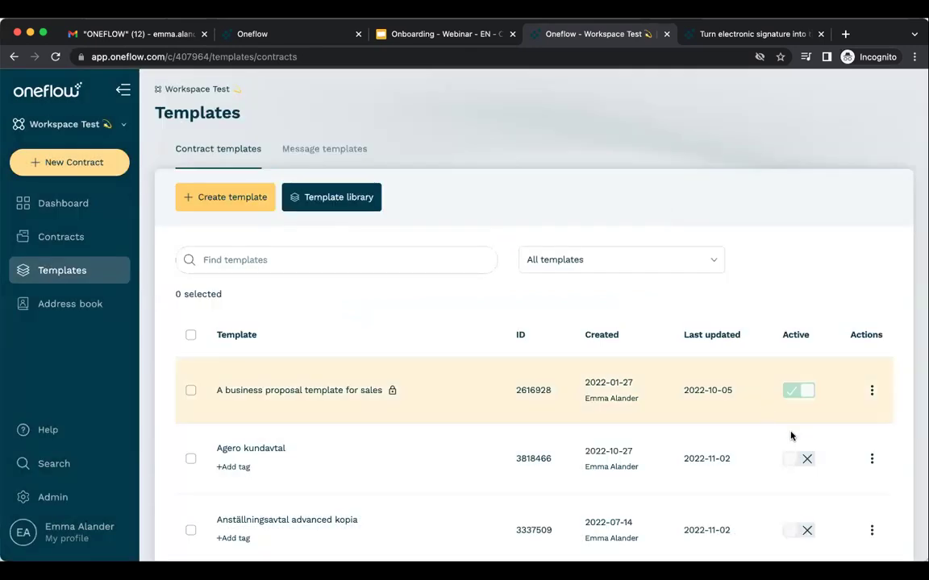
Activate Agero kundavtal, Anställningsavtal advanced kopia and Anställningsavtal Demo, then confirm them in New Contract.
click(804, 458)
click(804, 530)
scroll(804, 528, down, 3)
click(806, 461)
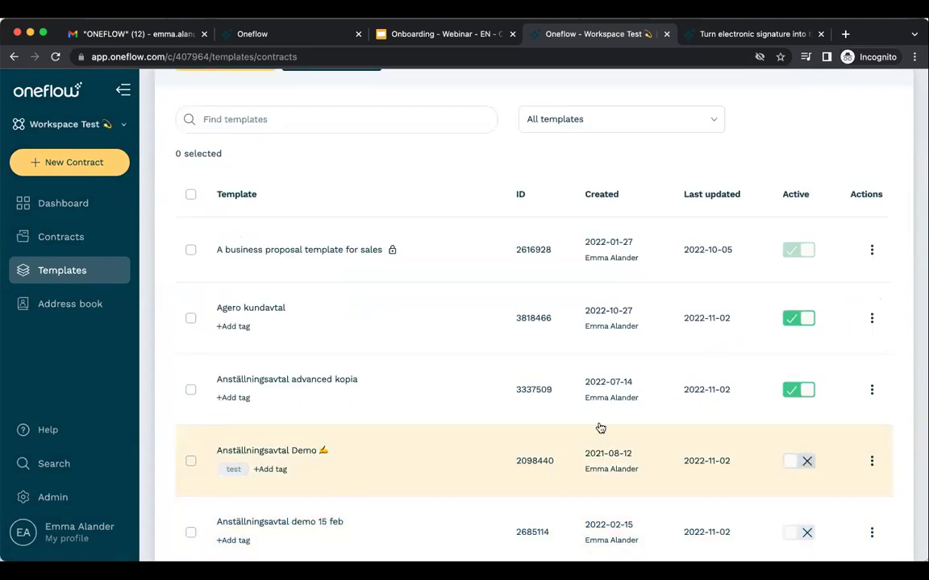
click(97, 162)
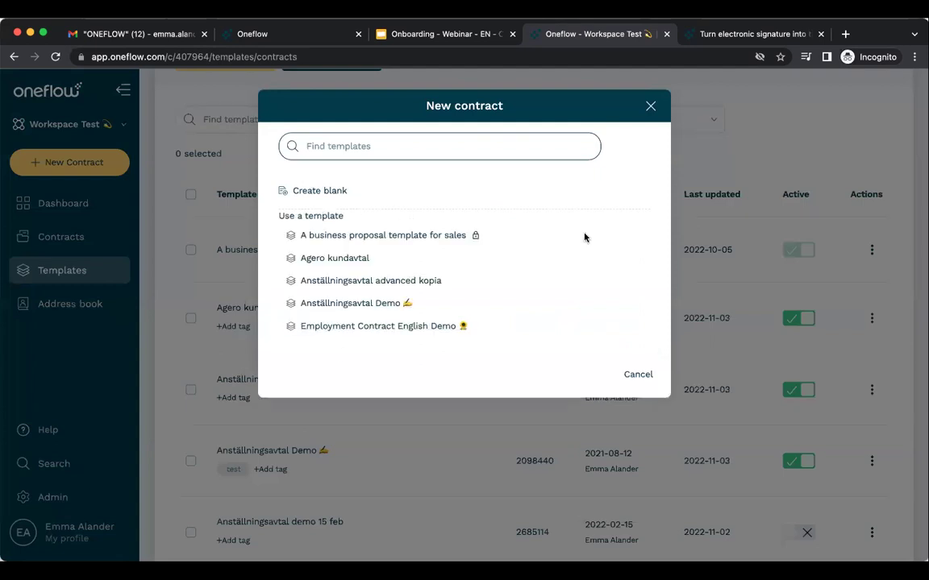
click(651, 111)
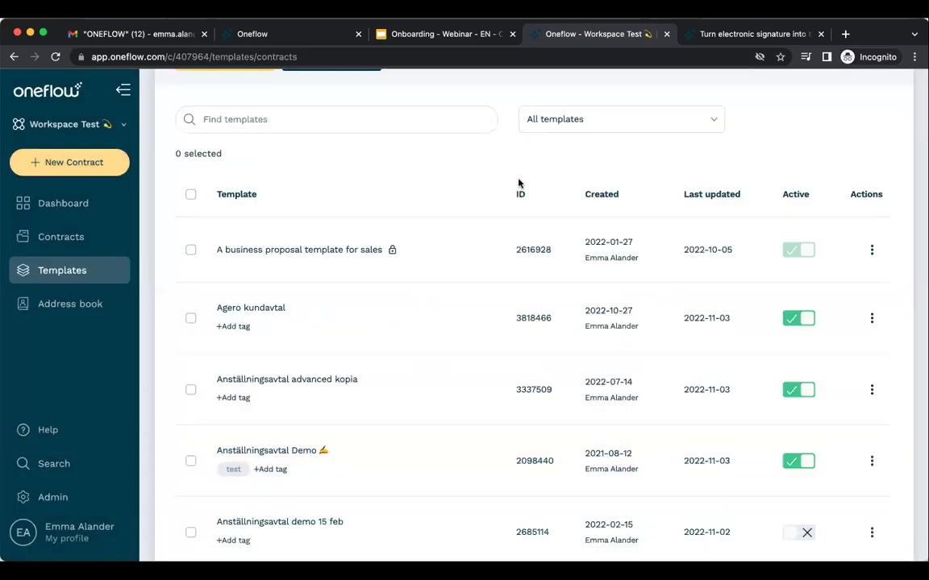
scroll(518, 182, up, 3)
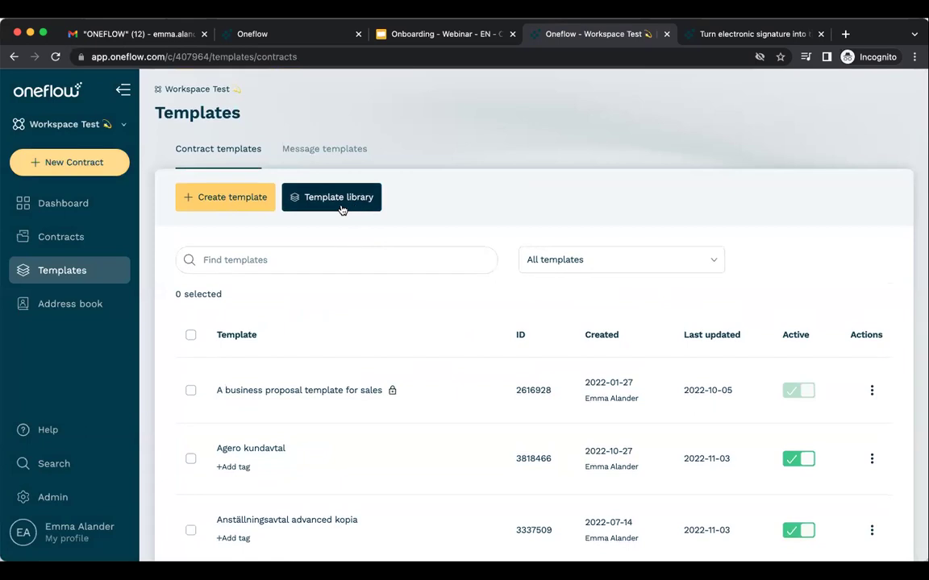
click(342, 203)
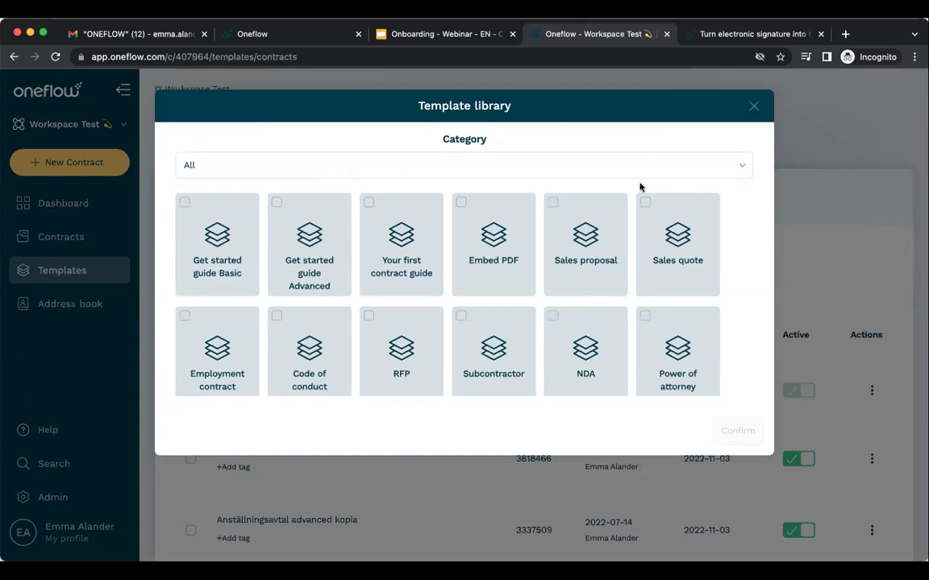
key(Escape)
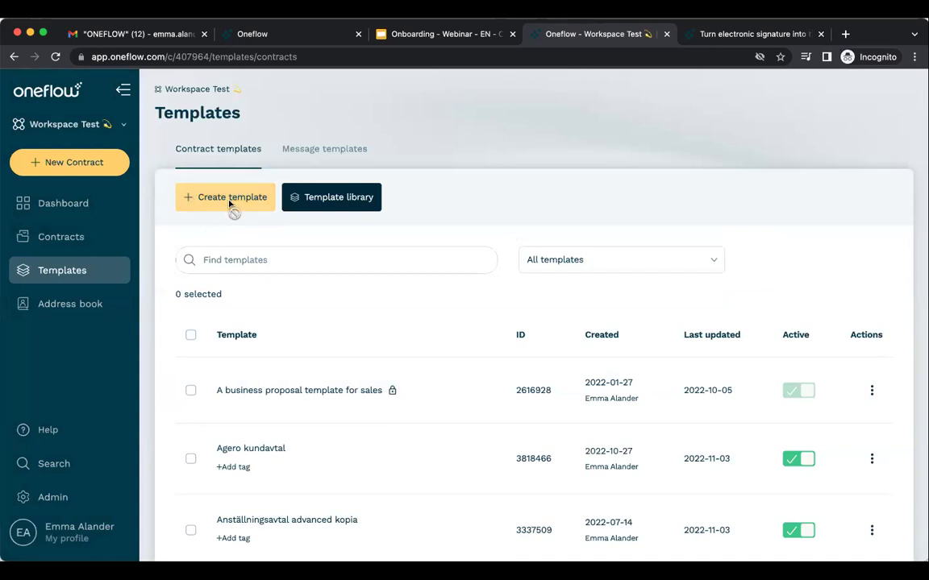
Create a new template in Workspace Test and add an empty Text and image section.
click(229, 204)
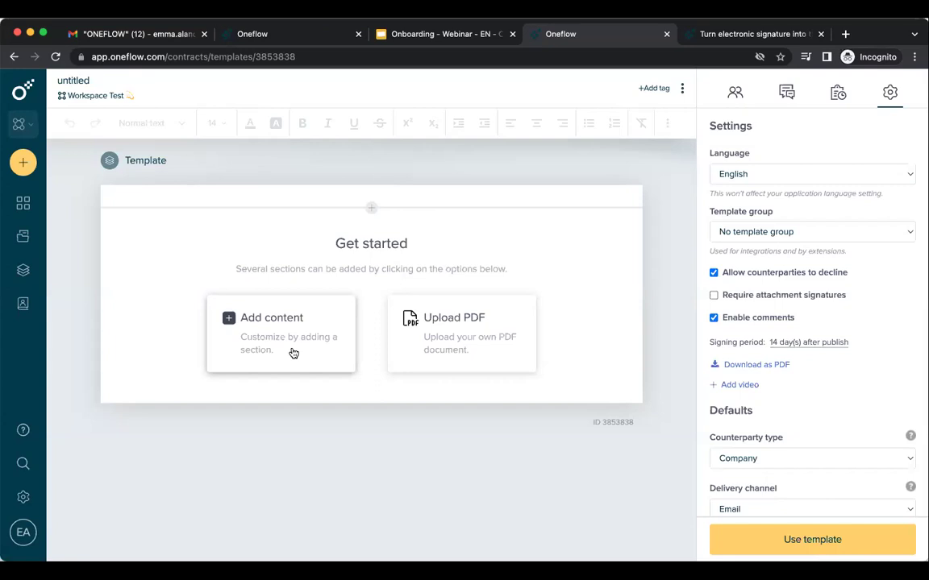
click(293, 353)
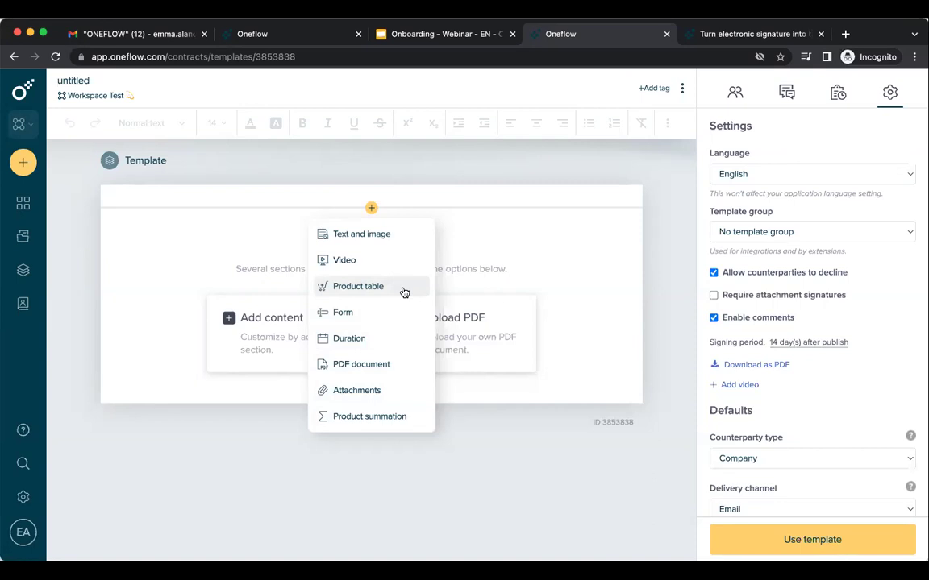
click(411, 238)
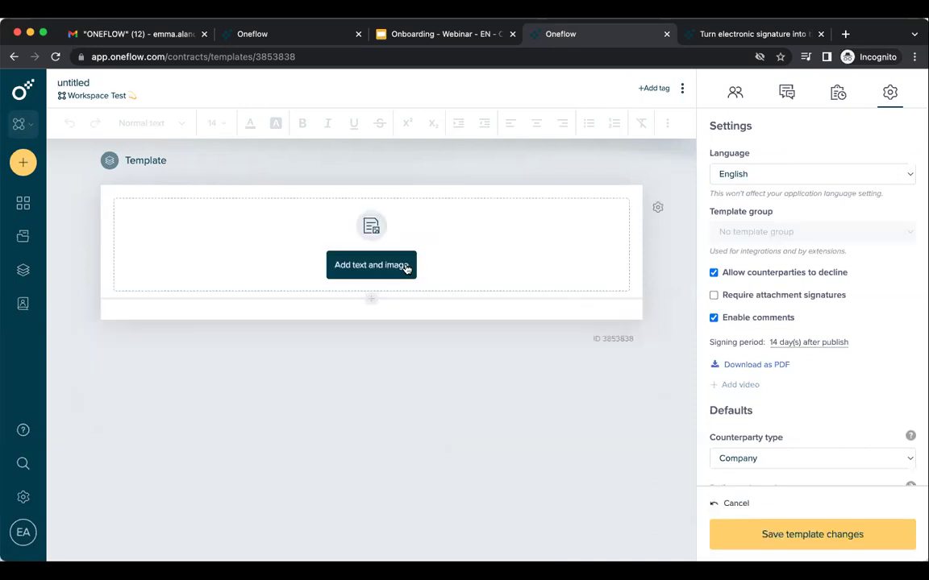
click(406, 268)
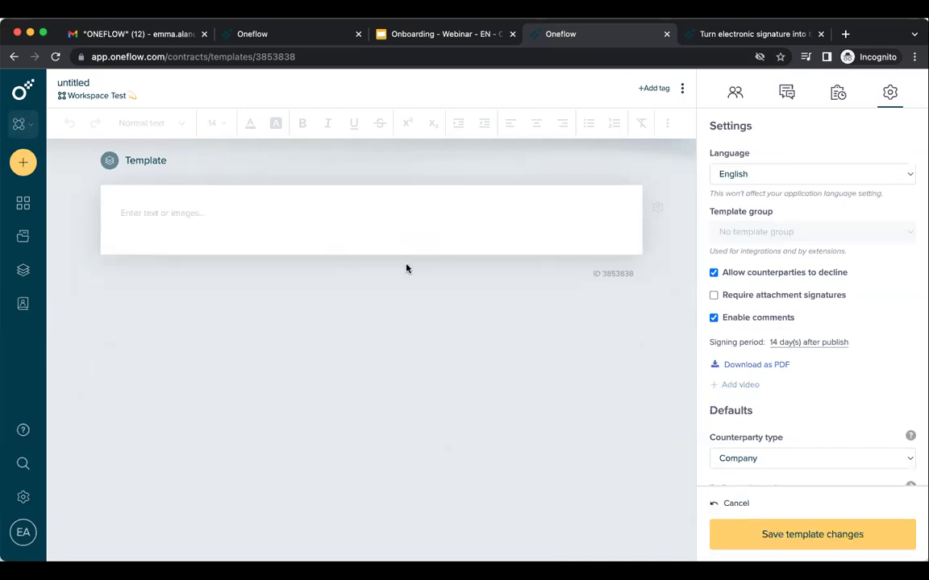
Type 'Employment Contract for Sales' as a centred, red, Title-style heading.
click(393, 211)
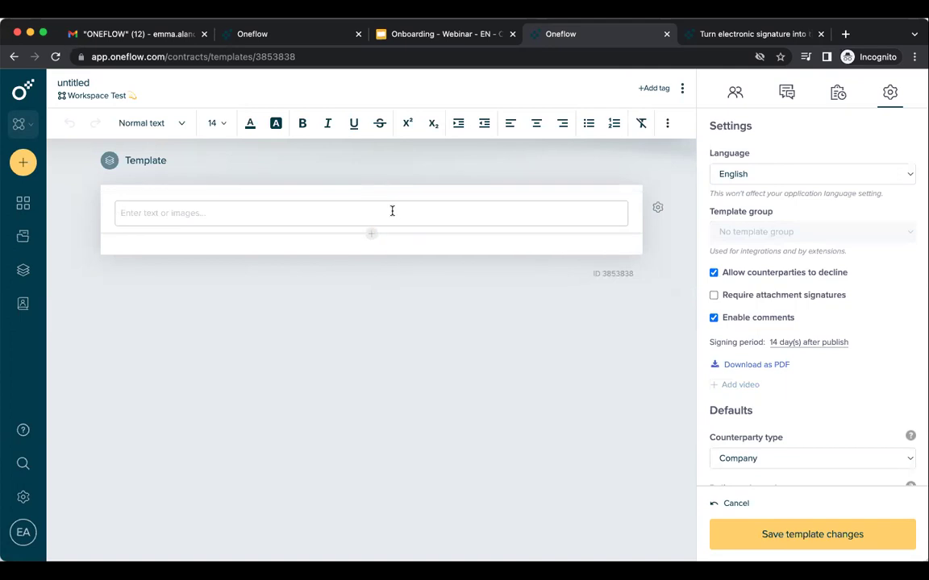
key(Return)
key(Return)
key(Return)
key(Return)
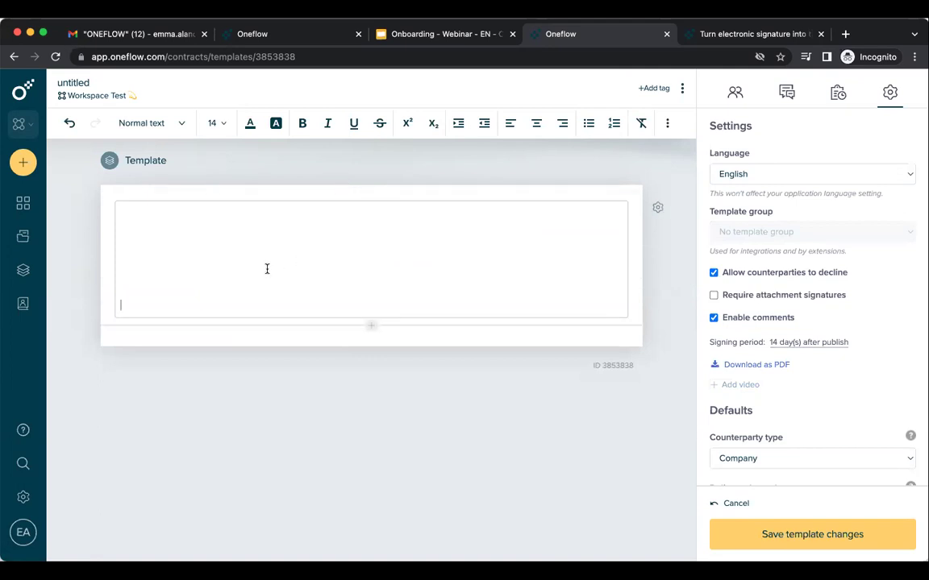
text(Employment Contract for Sales)
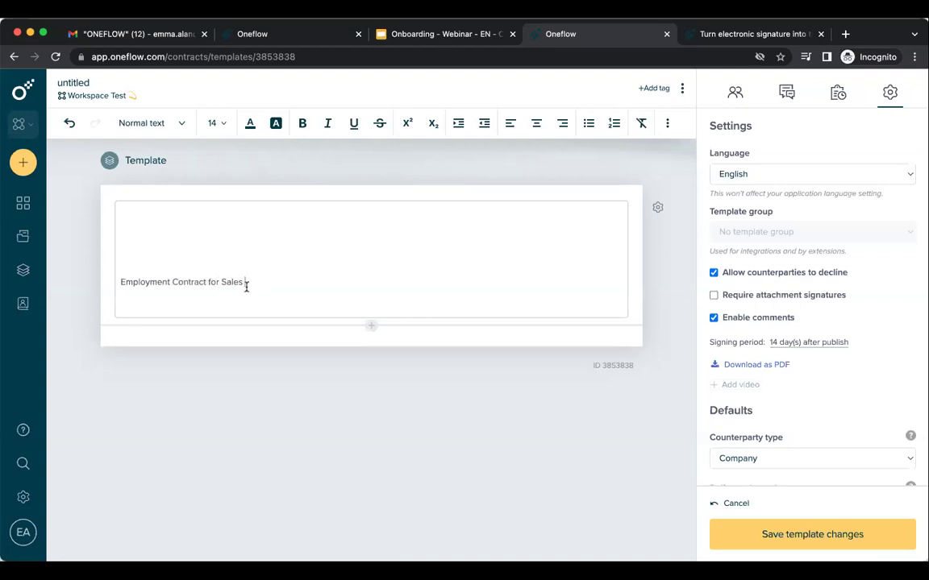
drag(247, 287, 105, 276)
click(155, 131)
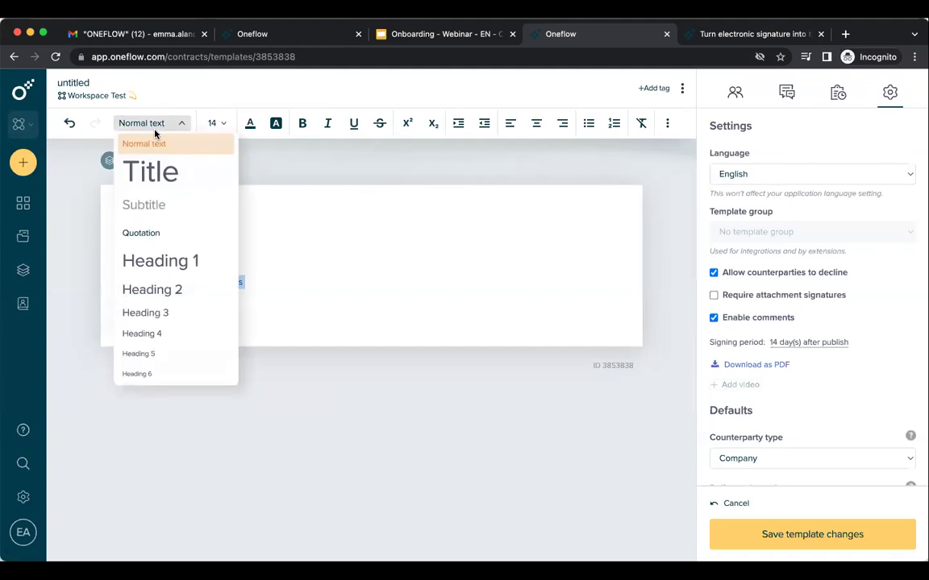
click(160, 171)
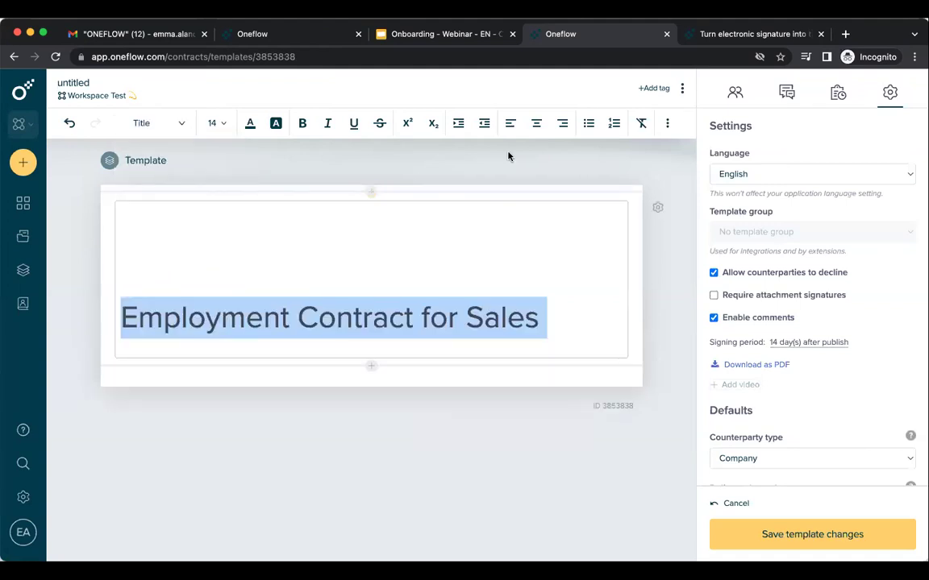
click(536, 125)
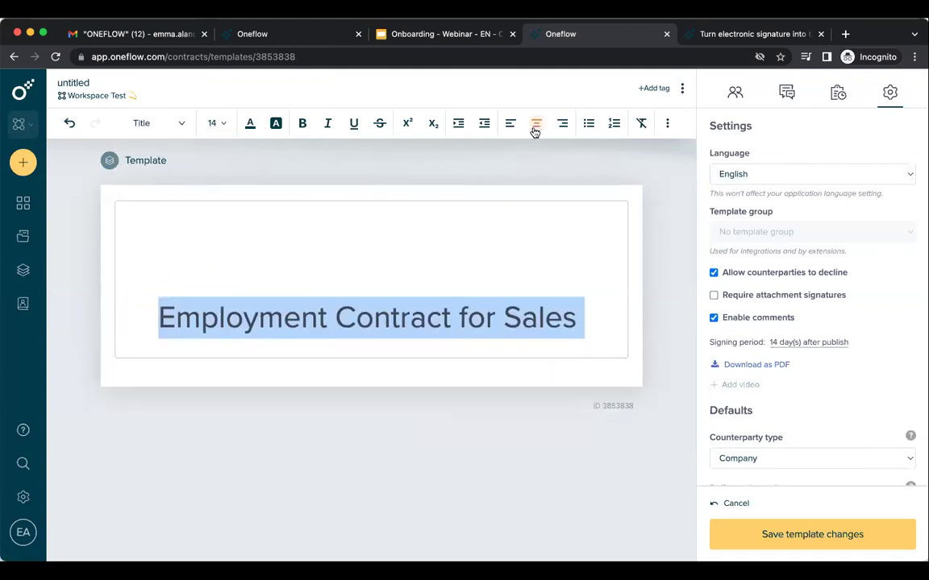
click(253, 125)
mouse_move(166, 259)
mouse_down()
mouse_move(345, 158)
mouse_move(334, 161)
mouse_up()
click(323, 339)
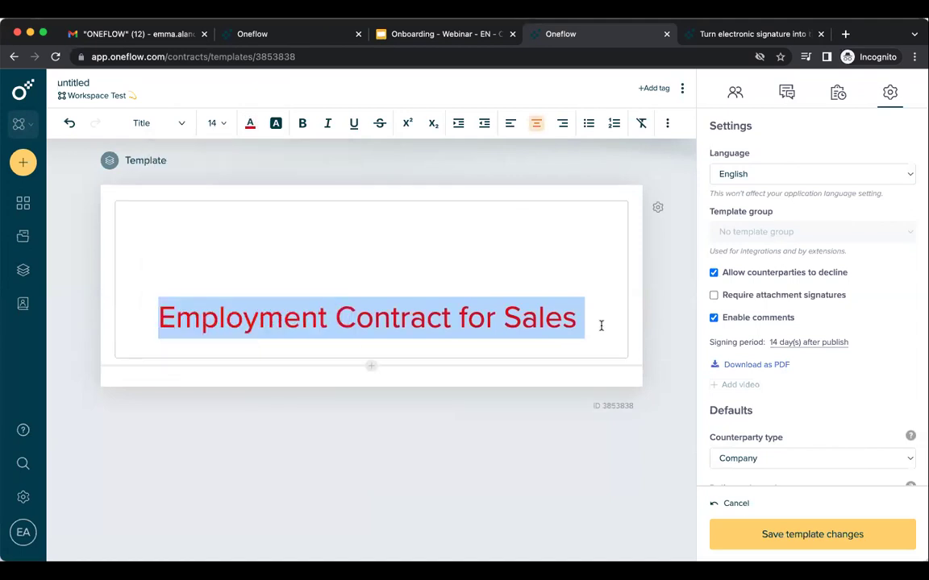
click(601, 325)
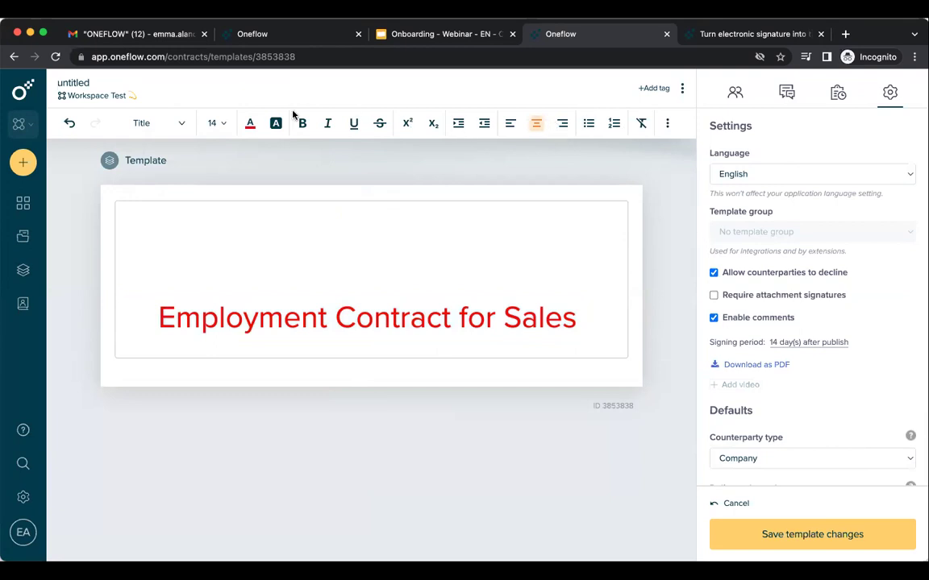
Look at the extra insert options without choosing one, then return to the title block.
click(669, 125)
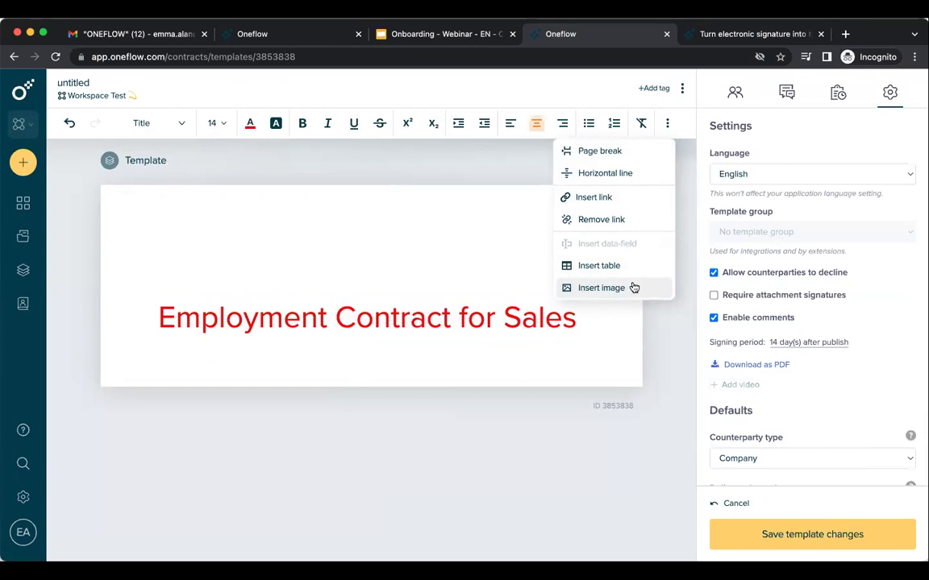
click(607, 302)
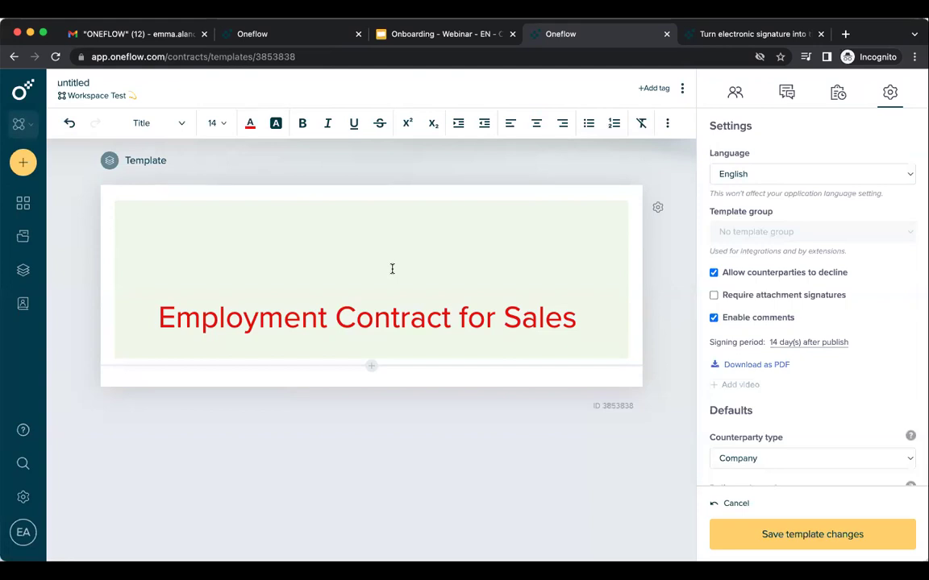
click(392, 268)
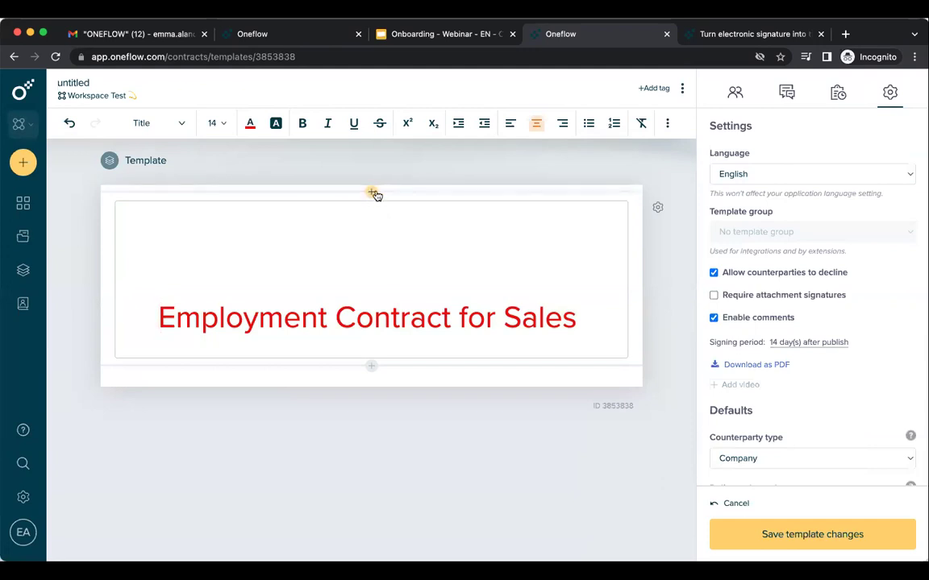
Add a Form section under the title with one untitled field, laid out in 4 columns.
click(372, 367)
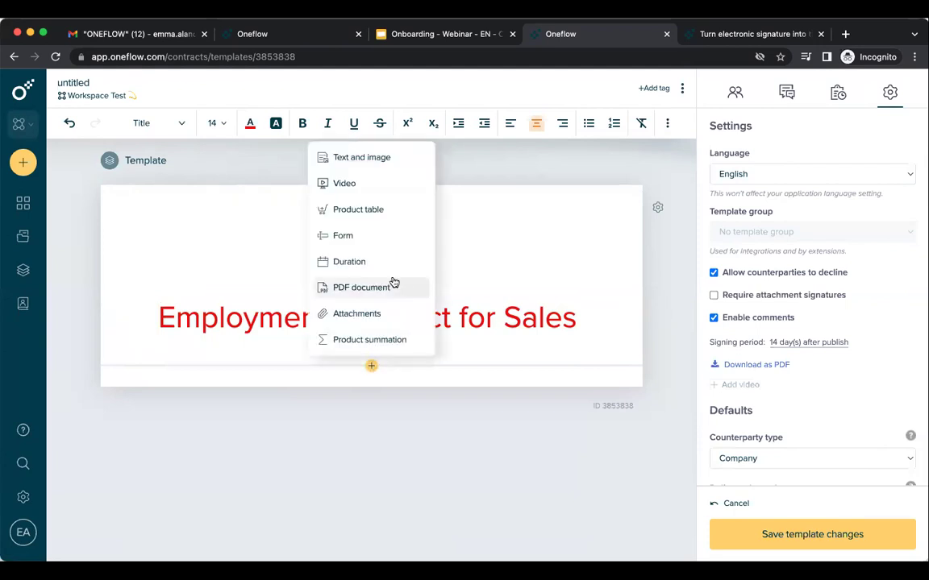
click(389, 235)
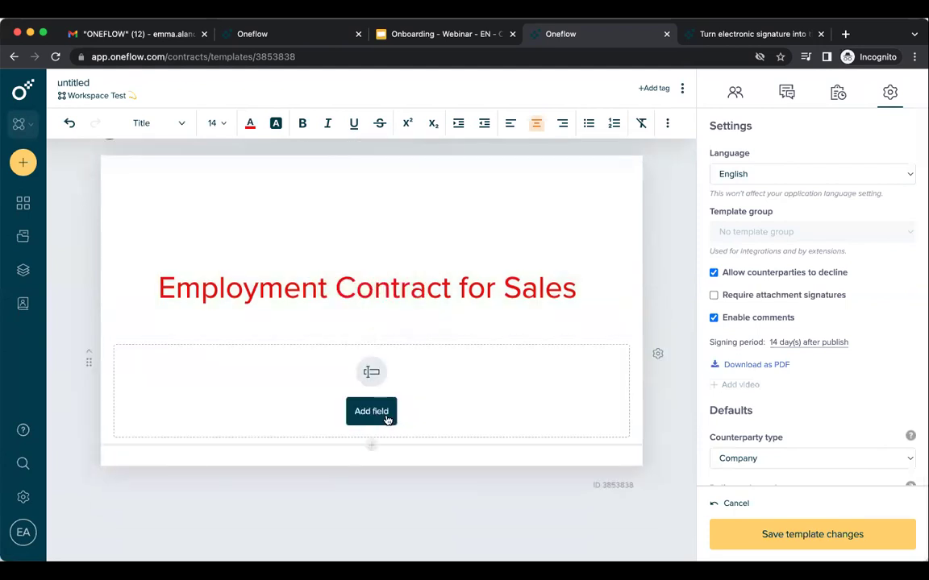
click(386, 417)
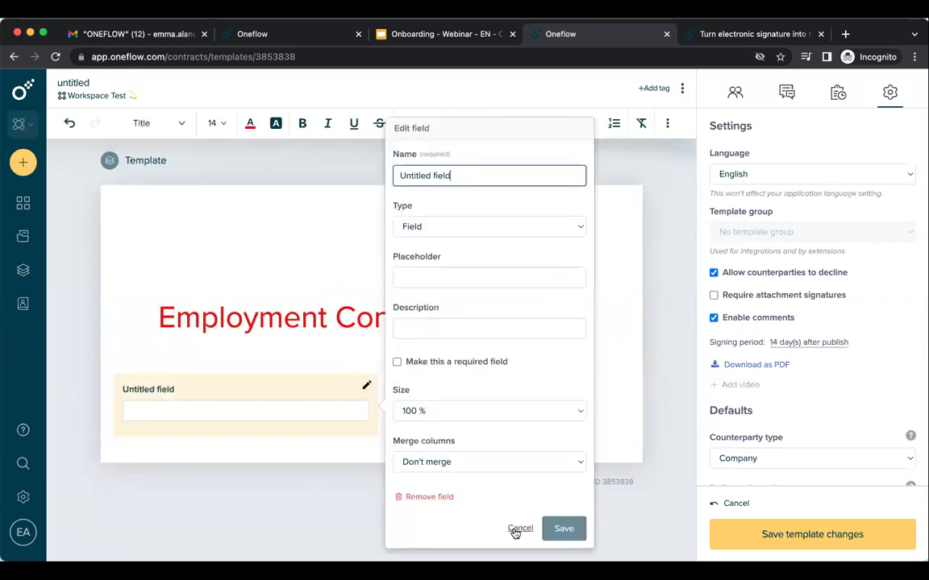
click(516, 529)
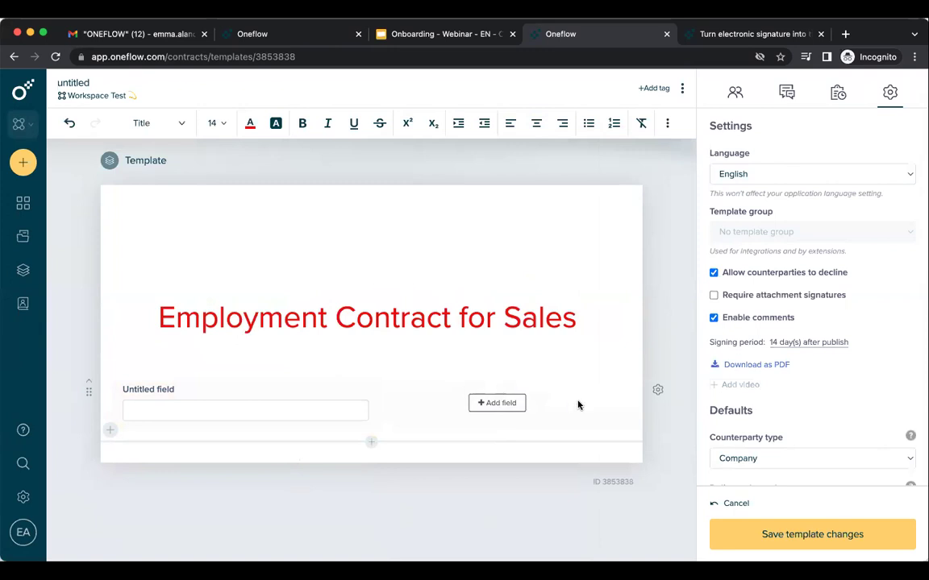
click(658, 392)
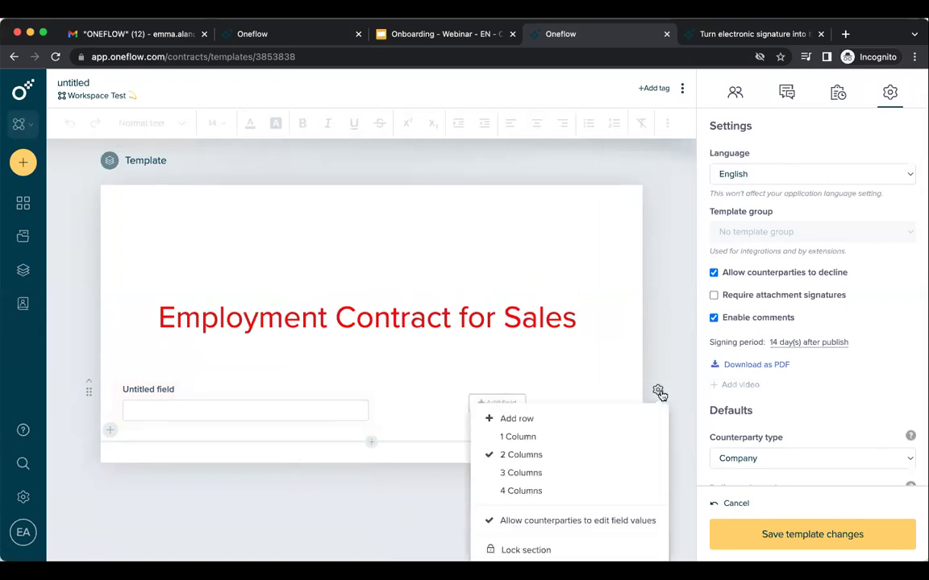
click(579, 494)
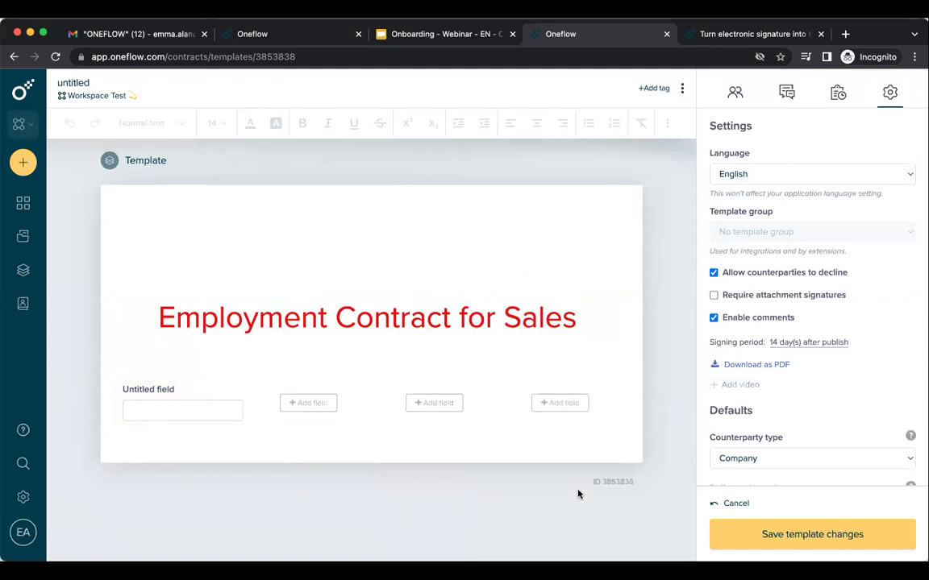
mouse_move(238, 389)
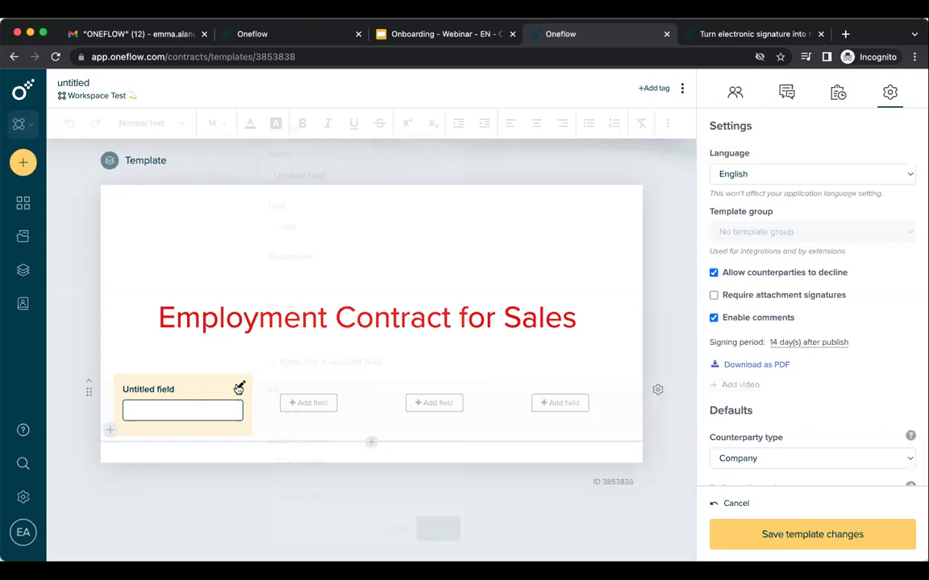
Make the field required as 'Name of the field' (placeholder Hello!, description 'Description below') and enter test text.
click(239, 388)
triple_click(338, 175)
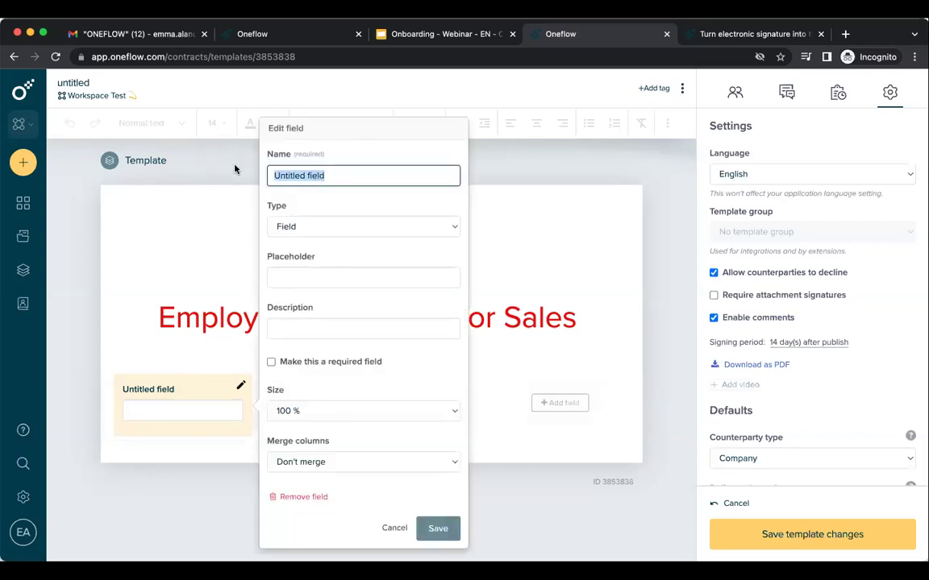
text(Name of th)
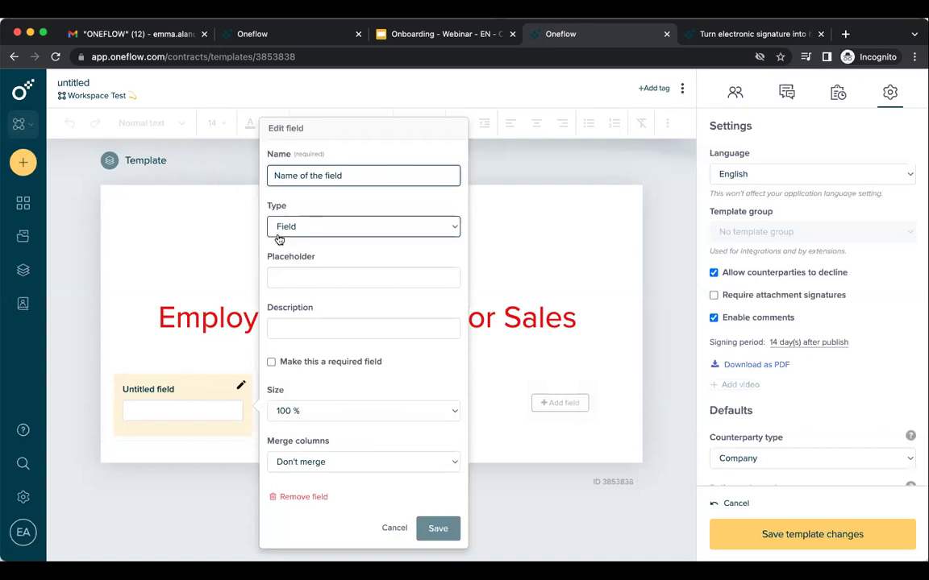
click(316, 280)
text(Hello!)
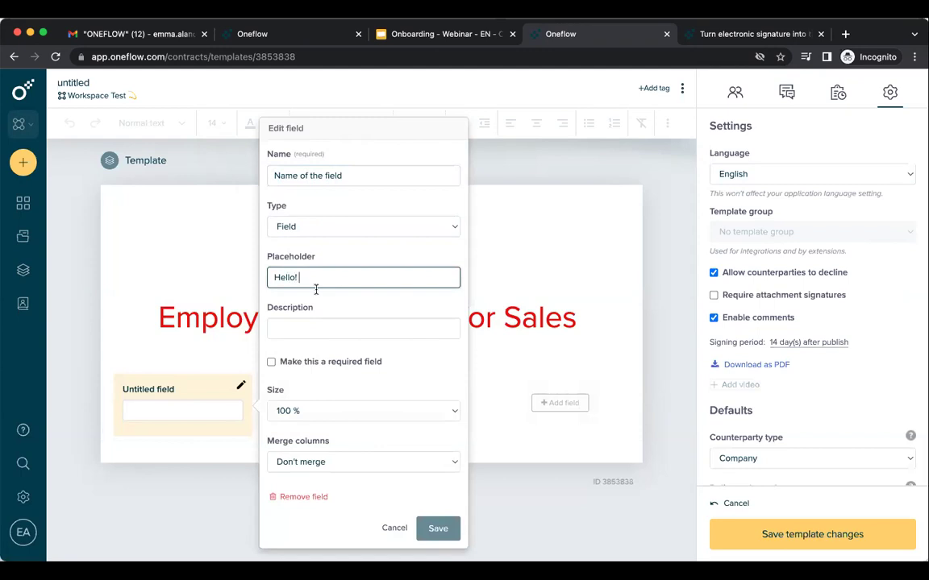
click(307, 327)
text(De)
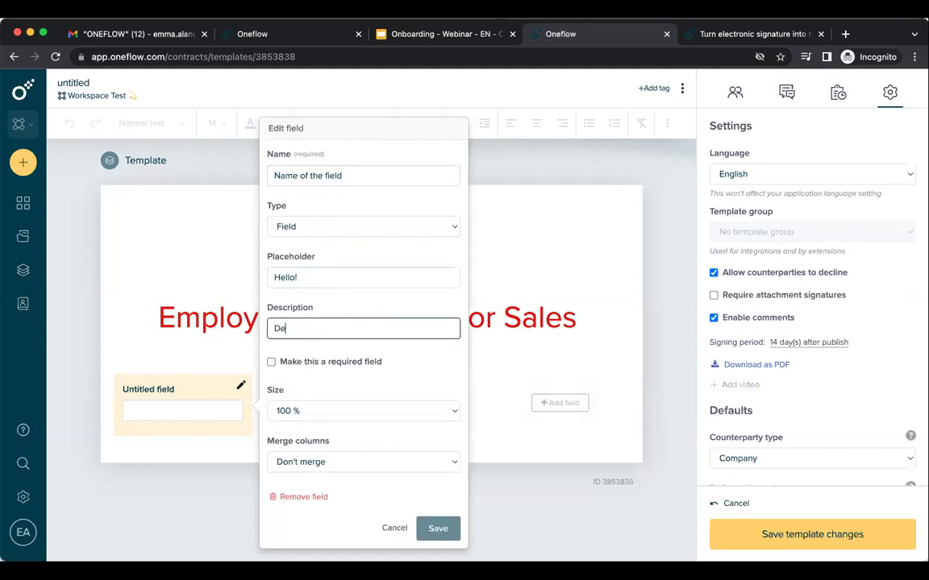
text(scription beloow)
click(347, 363)
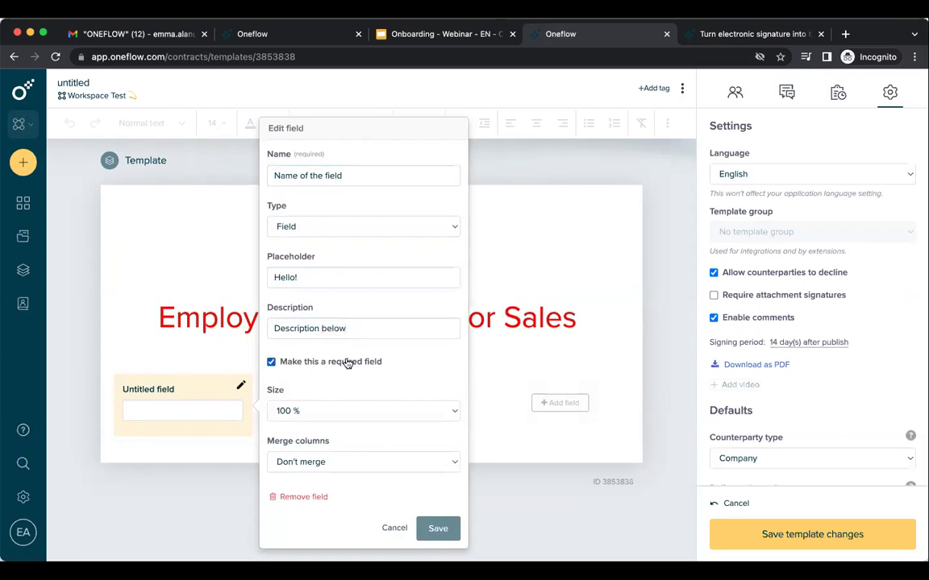
click(436, 529)
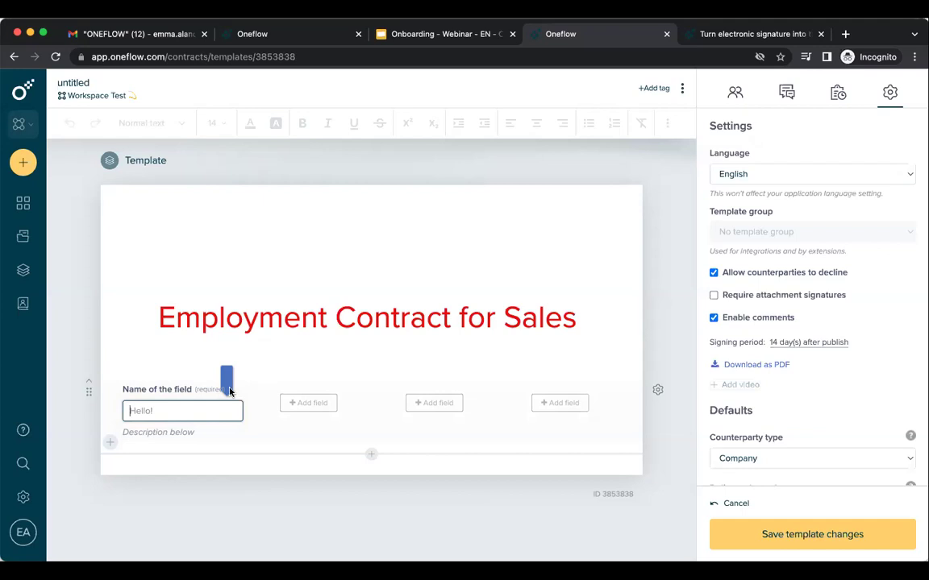
text(heyy)
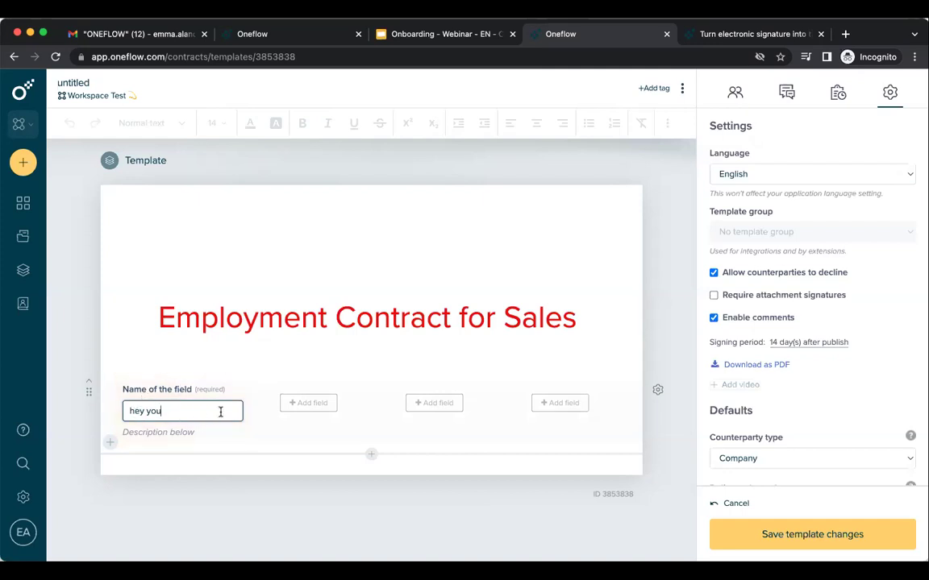
Add a multi-line Text field in the row's second column.
click(311, 402)
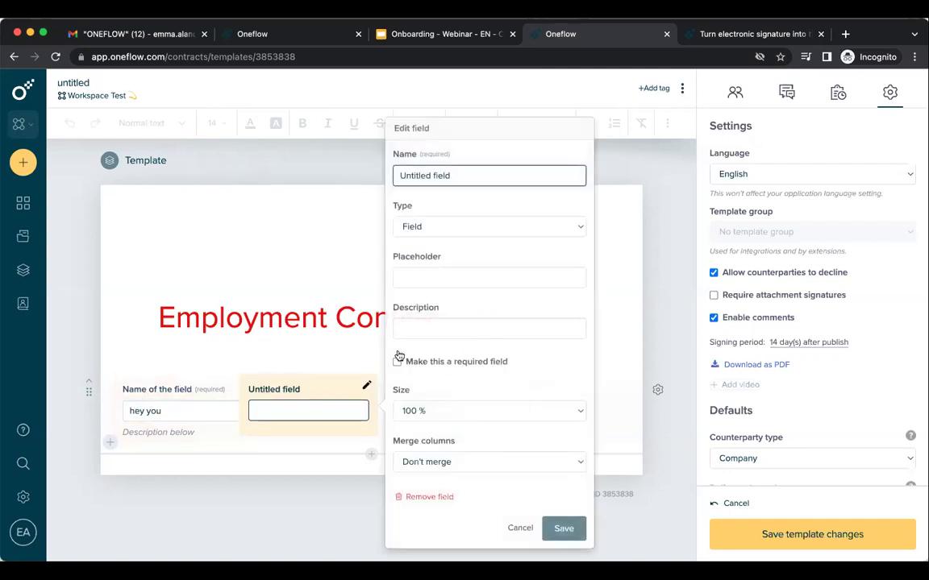
click(464, 229)
click(453, 242)
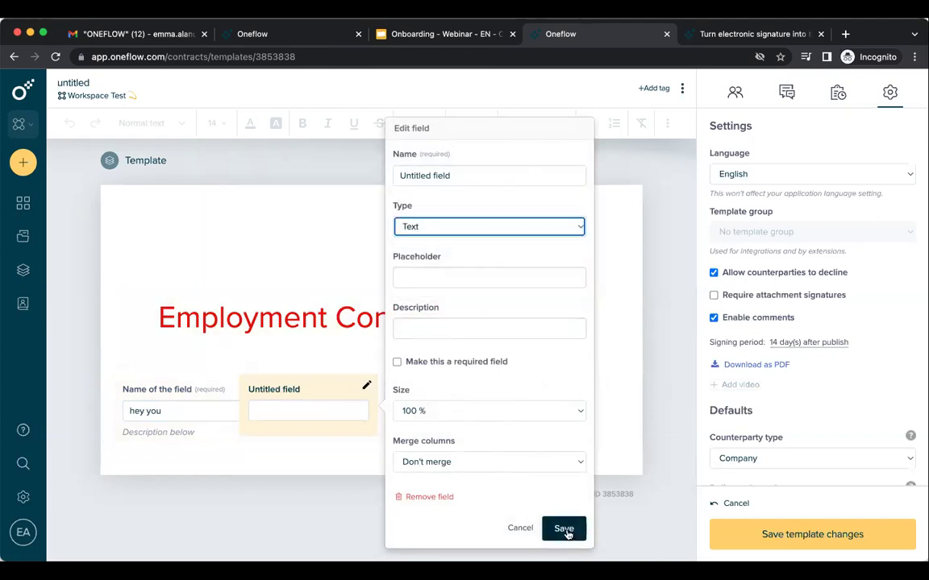
click(563, 528)
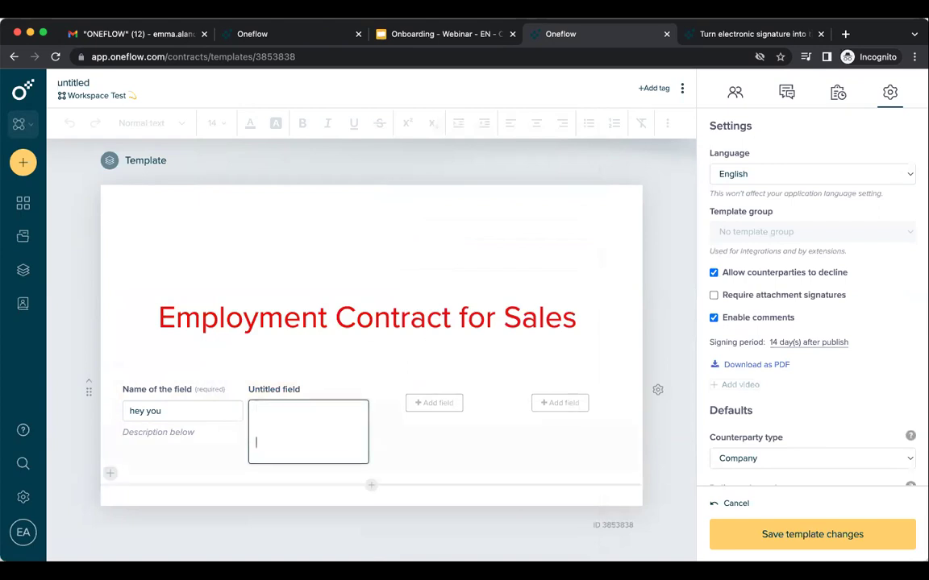
key(Return)
key(Return)
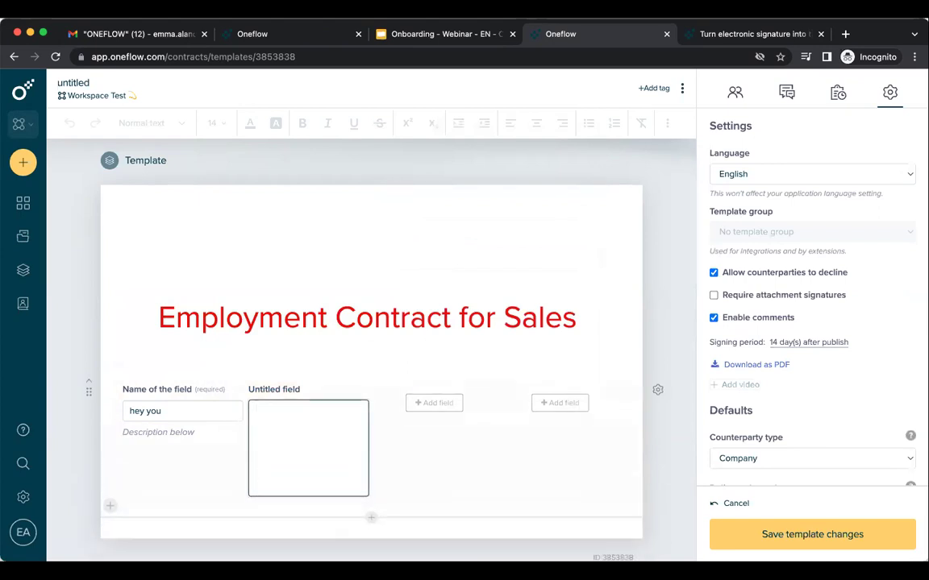
key(BackSpace)
key(BackSpace)
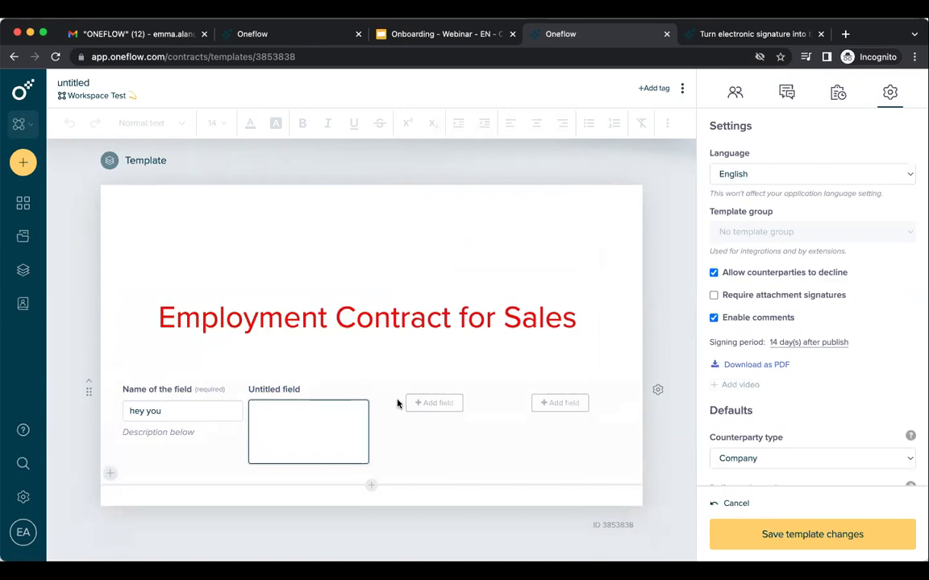
Add a Yes/No/Maybe dropdown field to the row and set it to No.
click(421, 407)
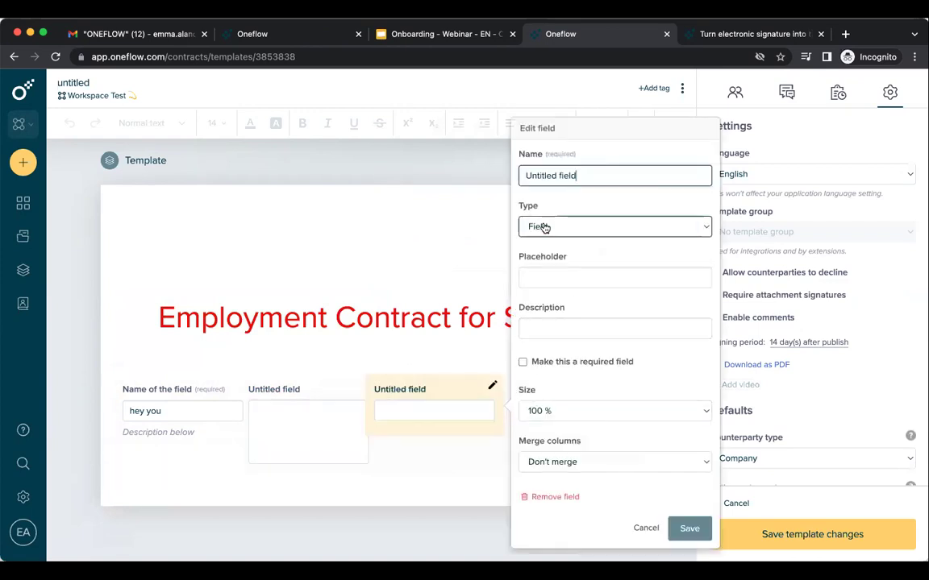
click(544, 228)
click(570, 256)
click(569, 291)
text(Yes)
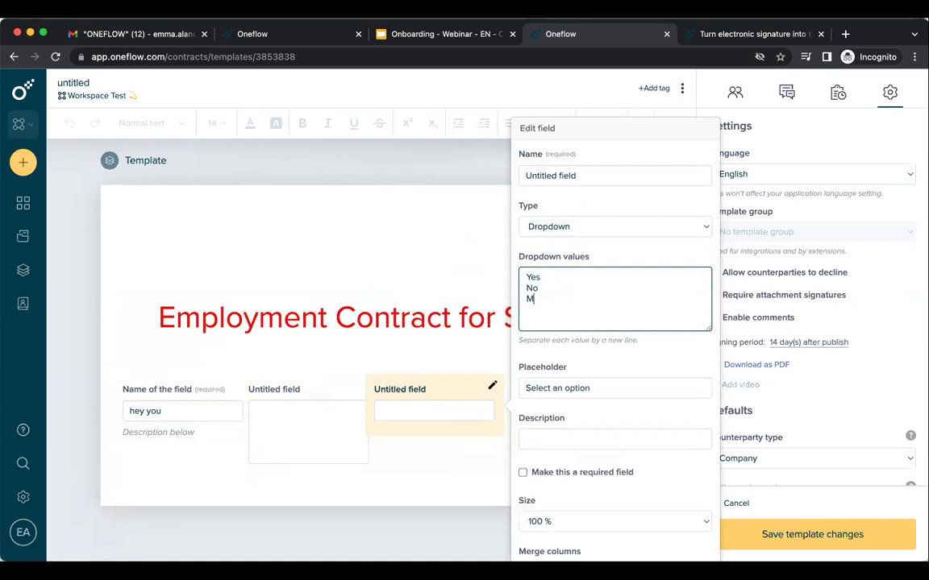
text(e)
scroll(641, 395, down, 3)
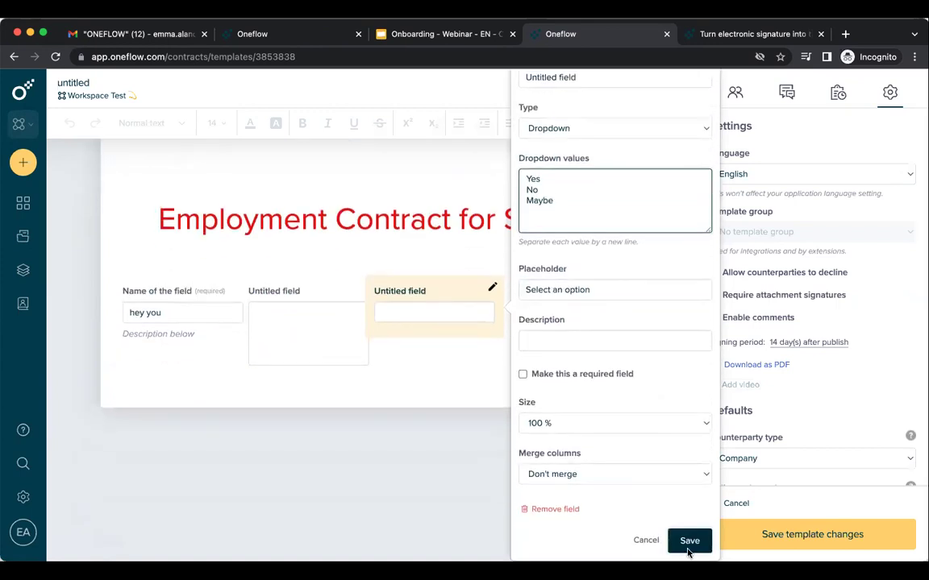
click(688, 548)
click(490, 373)
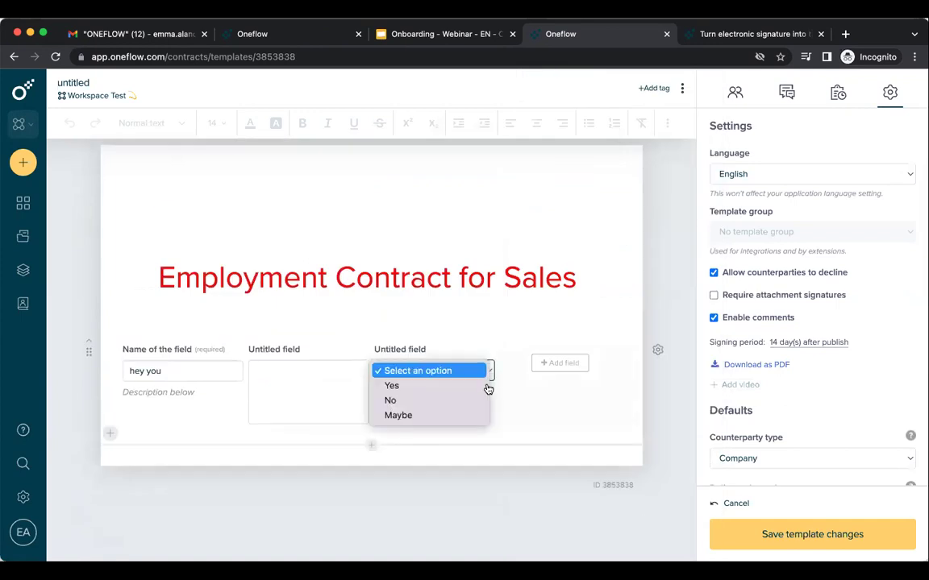
click(483, 386)
click(487, 373)
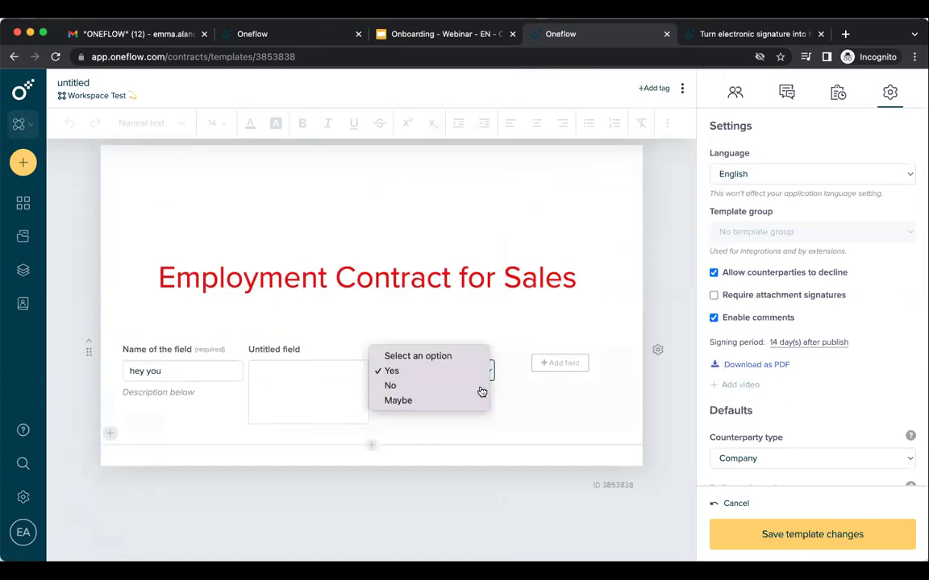
click(479, 387)
Add a checkbox field to the row and tick it.
click(544, 364)
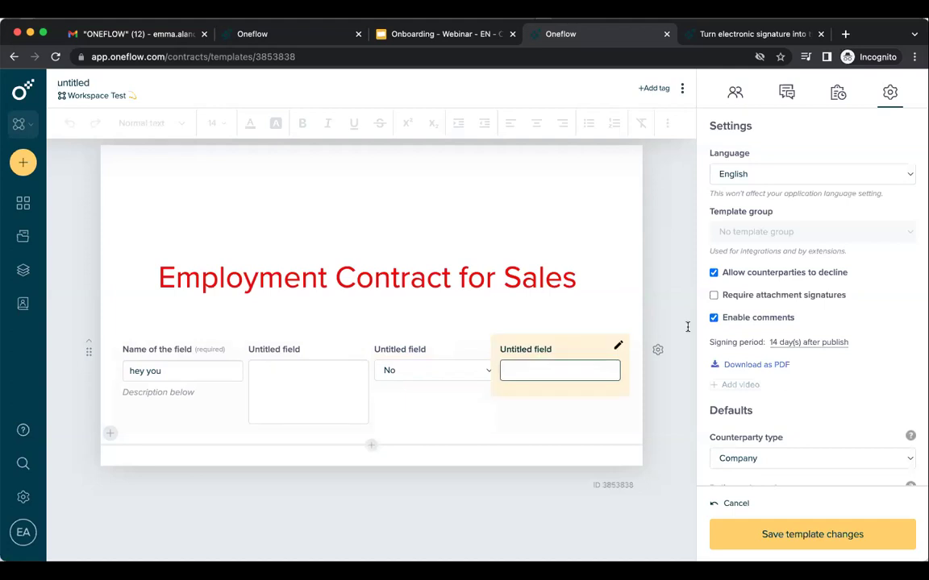
click(683, 285)
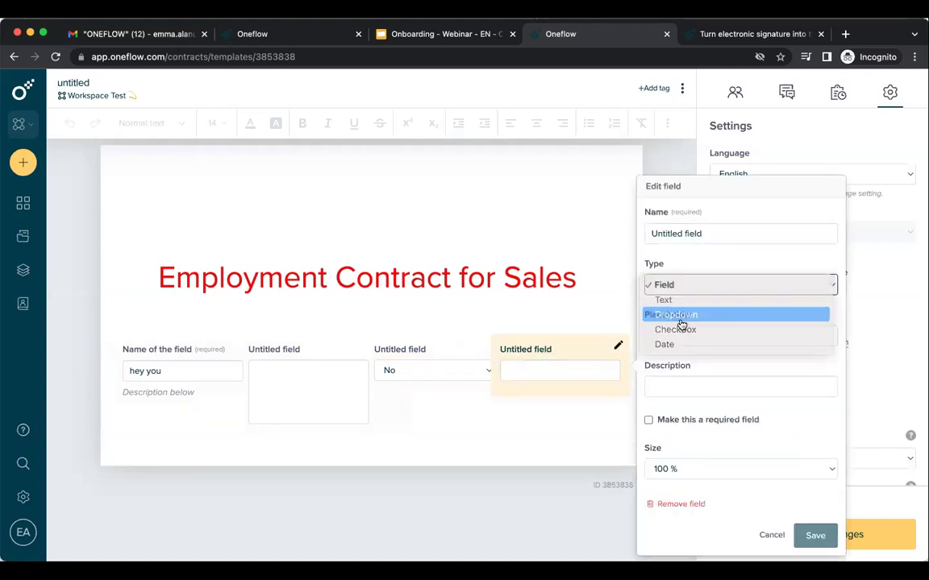
click(681, 319)
click(681, 286)
click(684, 302)
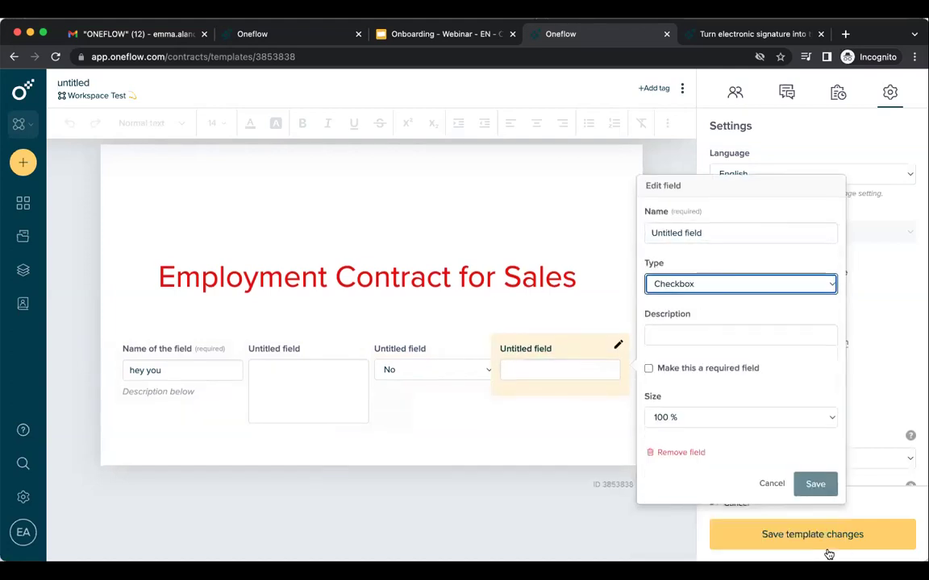
click(815, 484)
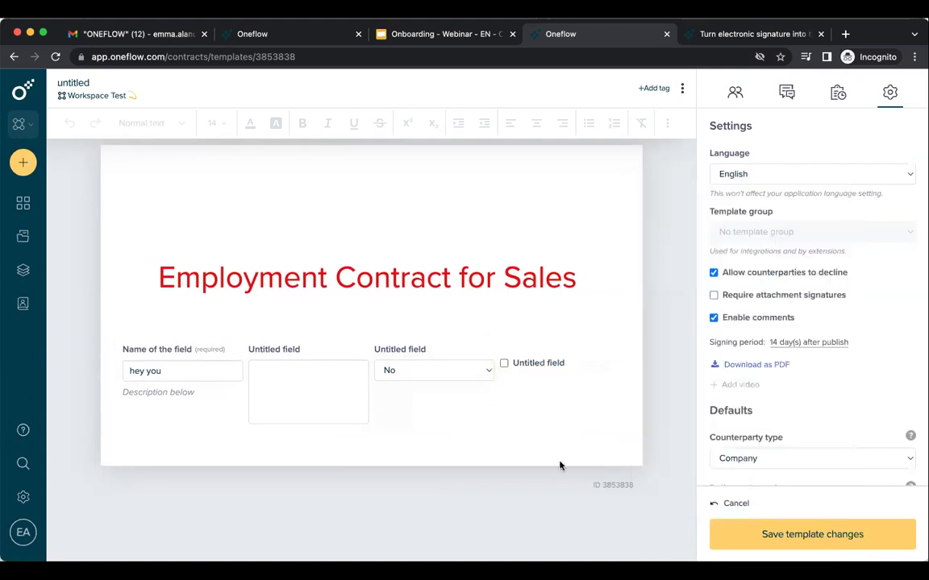
click(505, 367)
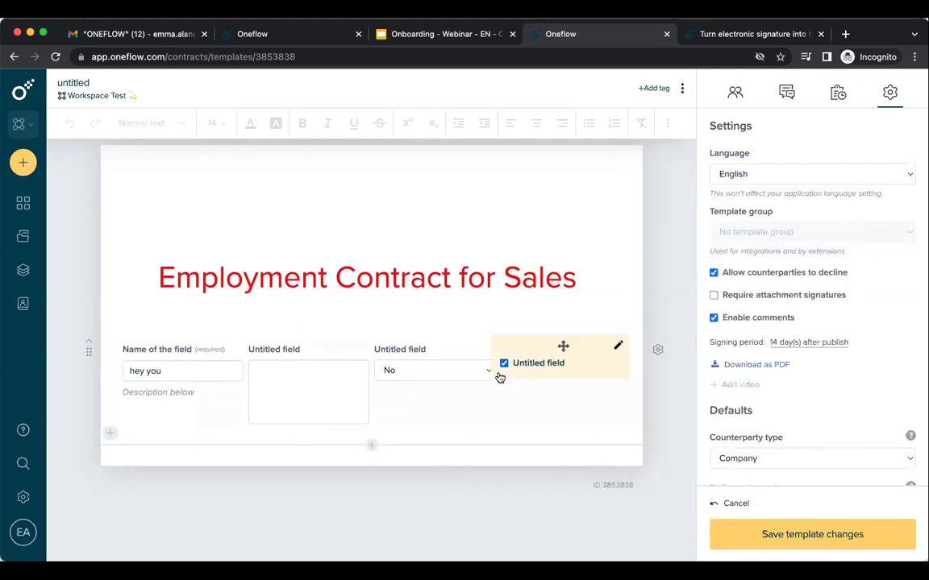
Change the checkbox into a date field and set it to 1 December 2022.
click(617, 345)
click(767, 509)
click(617, 346)
click(694, 302)
click(694, 314)
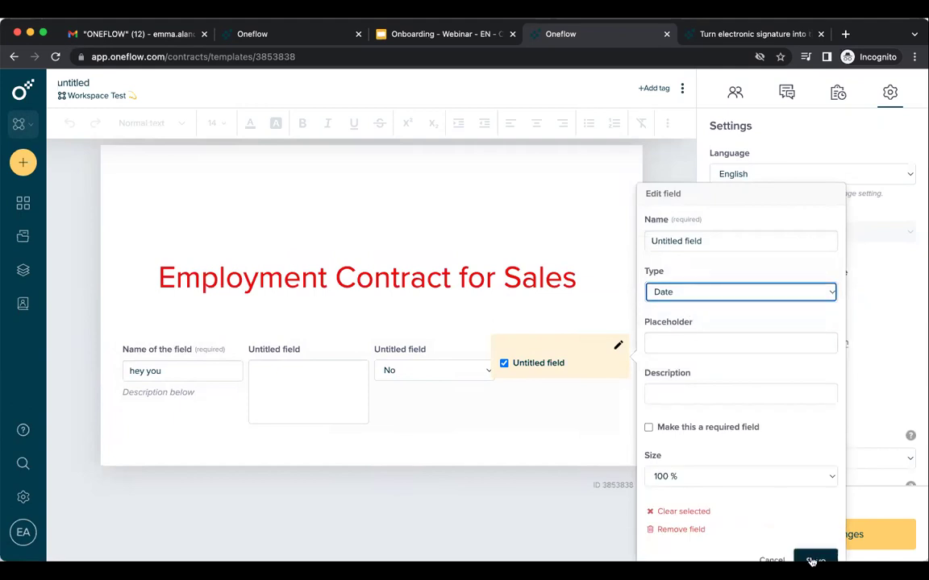
click(814, 558)
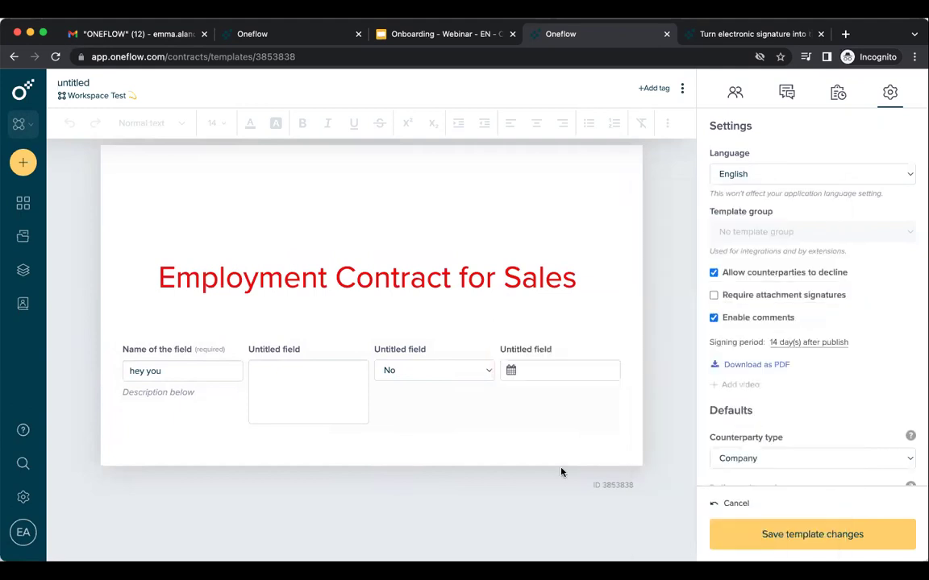
click(539, 372)
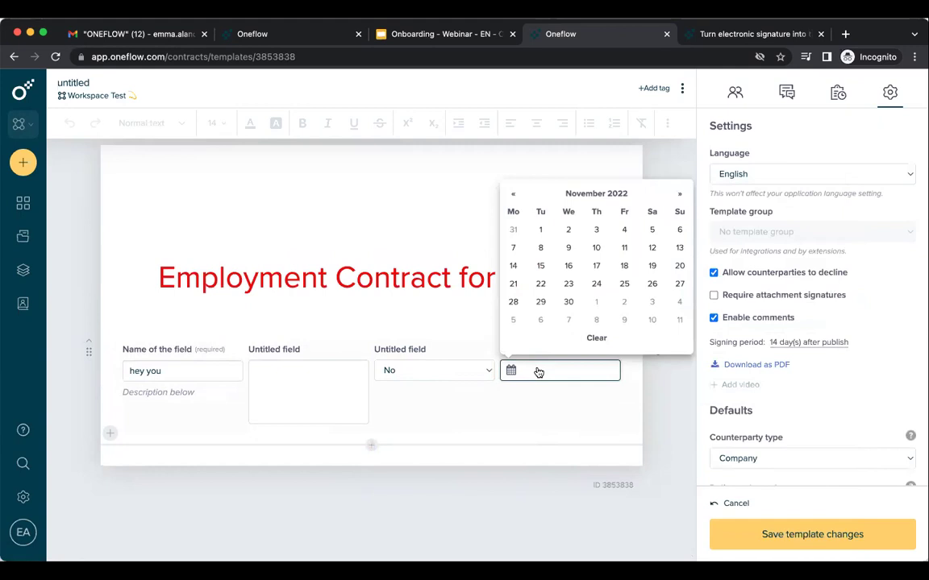
click(679, 195)
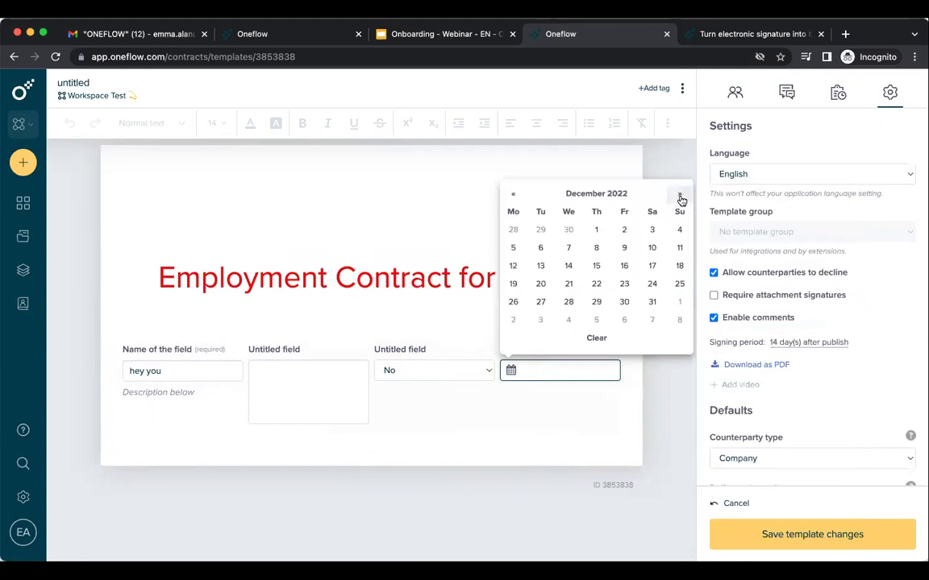
click(596, 229)
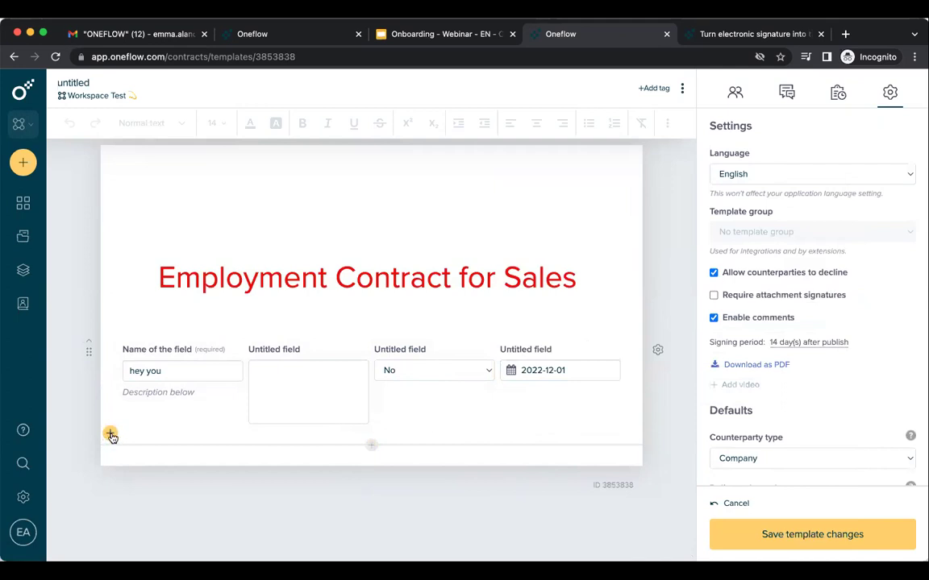
Add a new form row with a field merged across 4 columns.
click(372, 447)
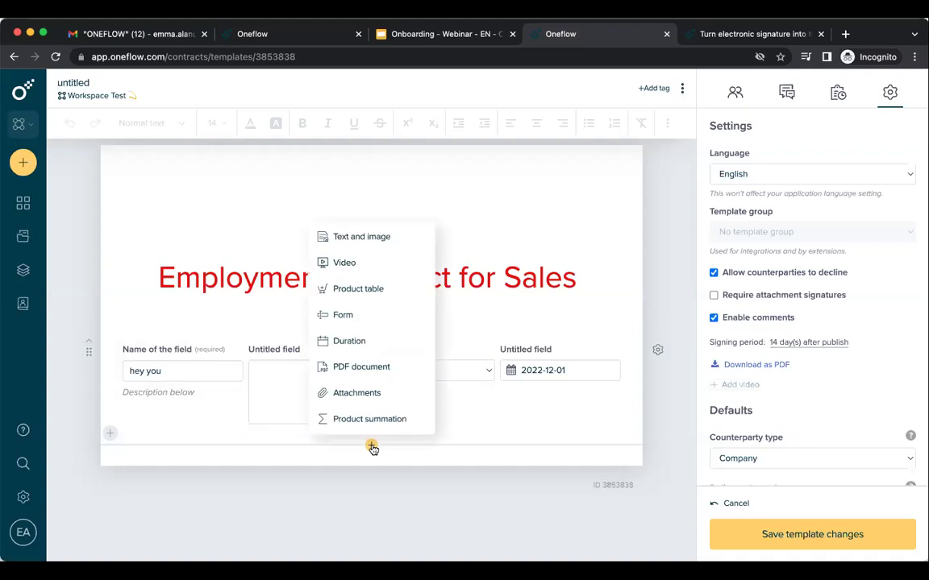
click(110, 435)
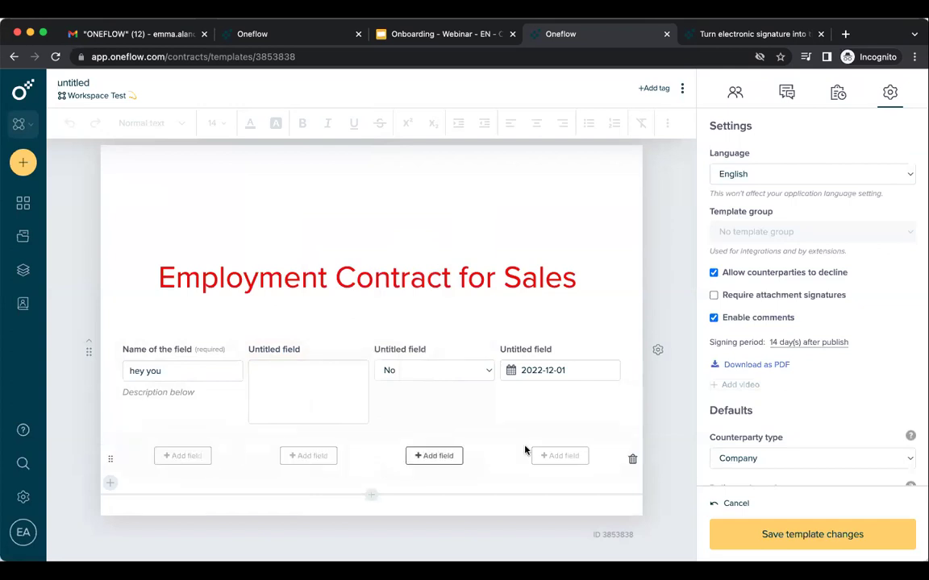
click(184, 455)
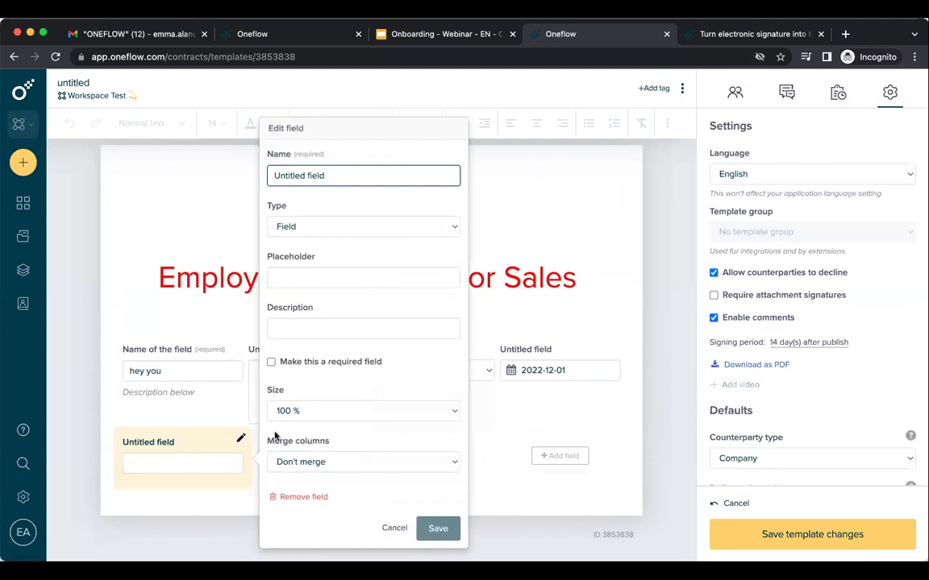
click(337, 464)
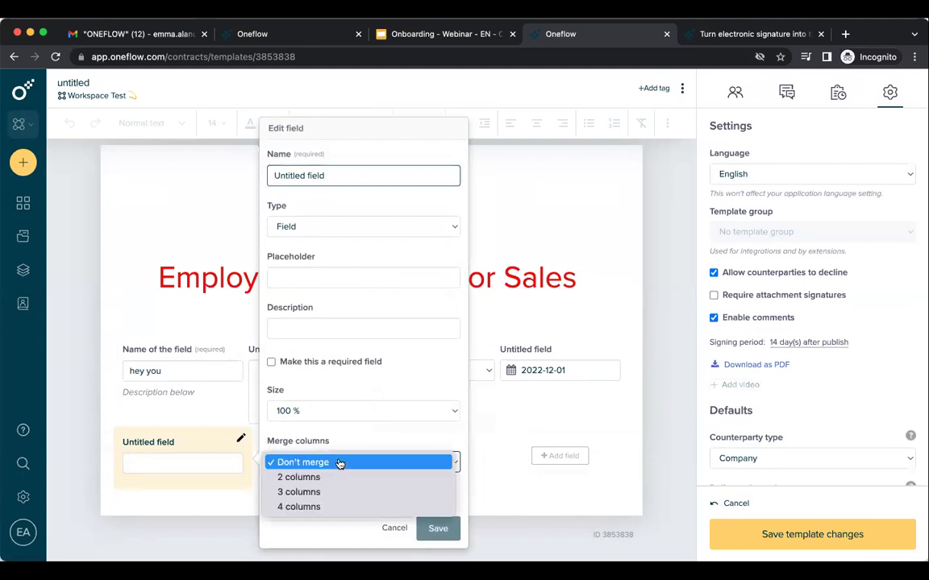
click(329, 507)
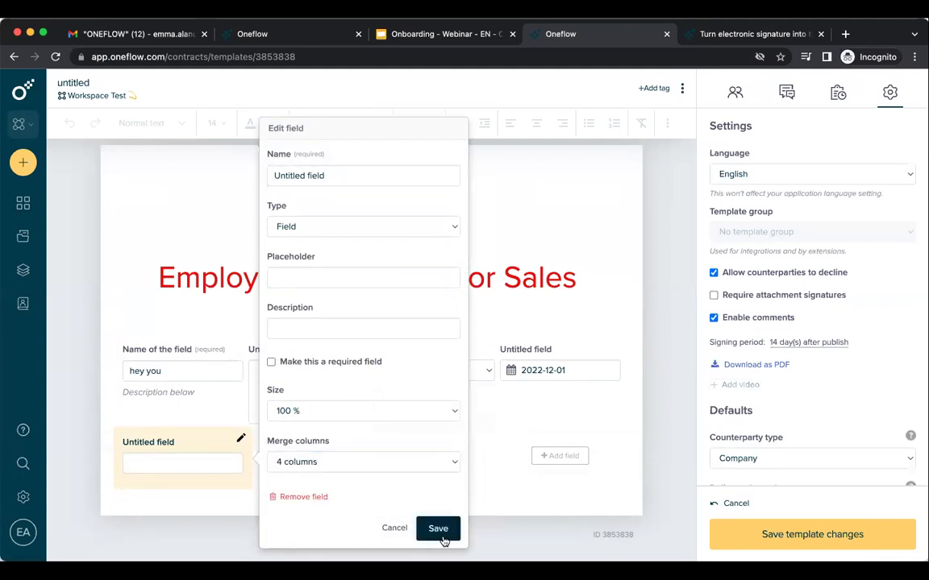
click(438, 528)
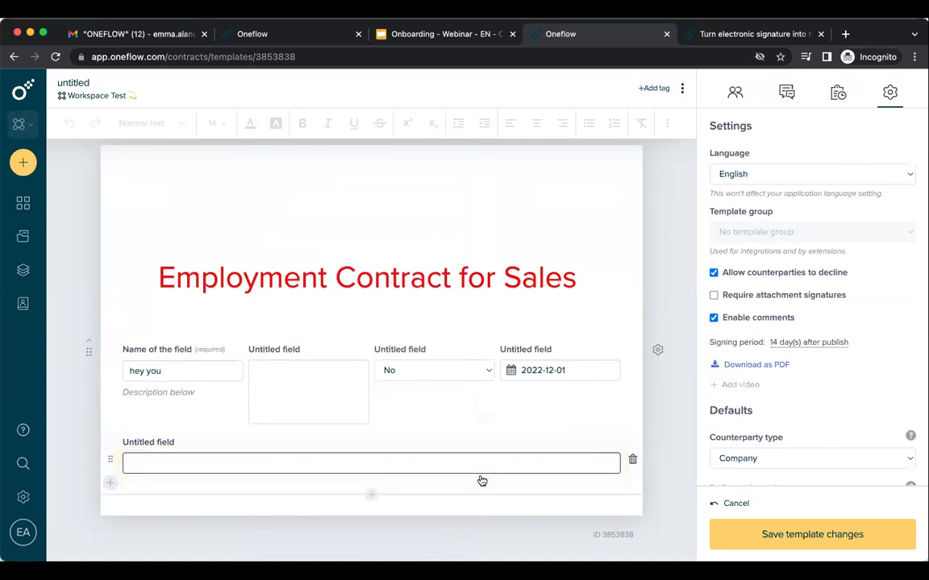
Resize the new field to 50 % width and add empty rows below it.
click(618, 438)
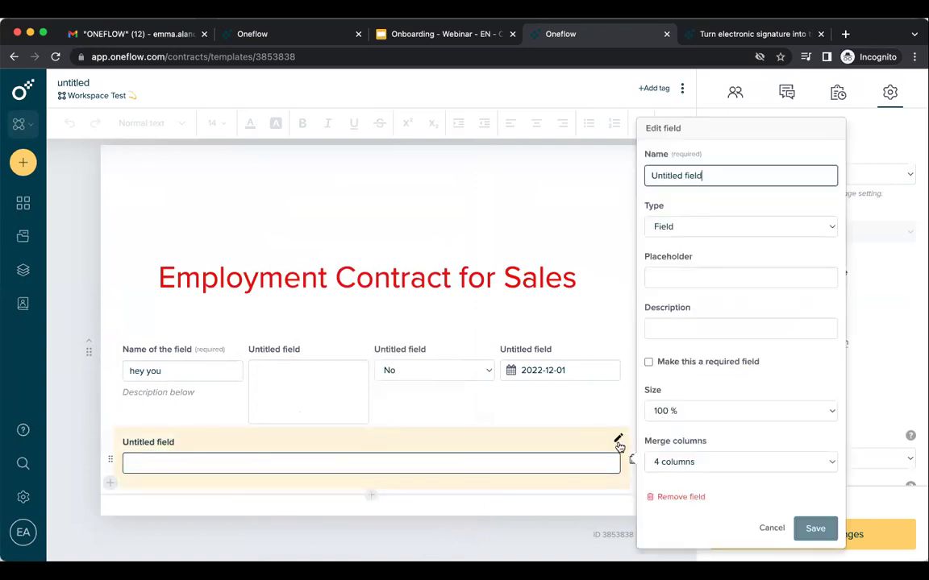
click(692, 415)
click(672, 367)
click(814, 530)
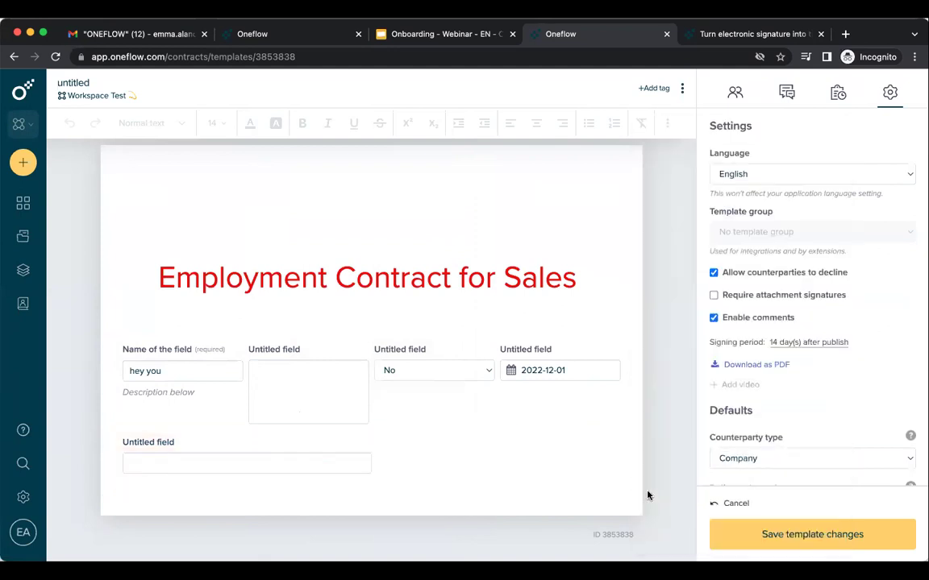
click(113, 487)
click(111, 532)
Move the half-width field's row to the top of the form and delete the empty row.
scroll(113, 491, down, 1)
mouse_move(116, 436)
mouse_down()
mouse_move(112, 253)
mouse_move(116, 436)
mouse_up()
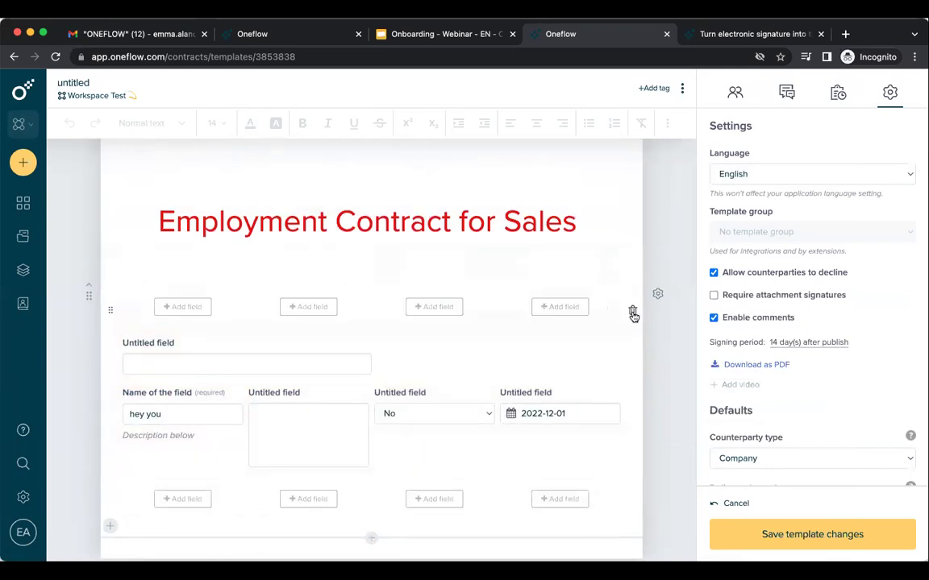
click(634, 311)
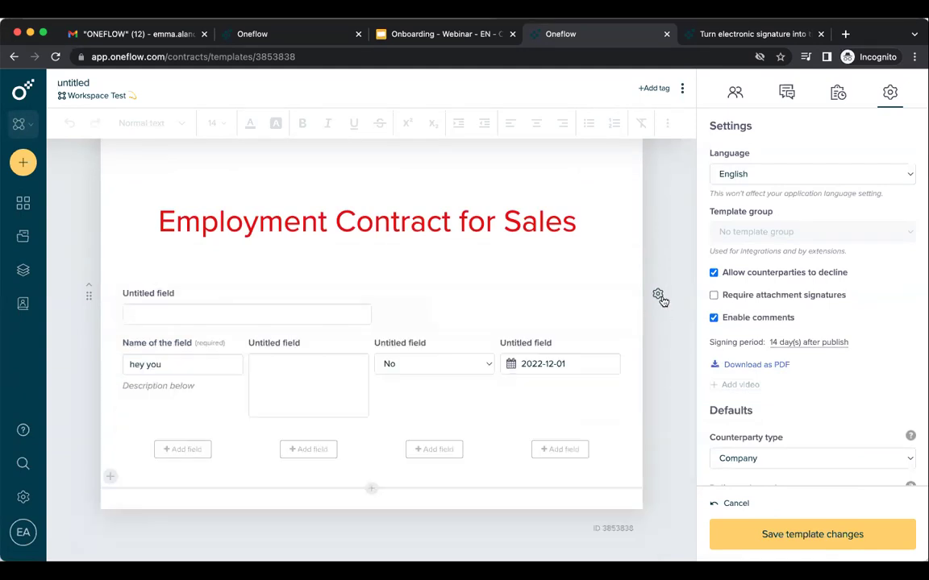
Untick 'Allow counterparties to edit field values' in the form section settings.
click(658, 295)
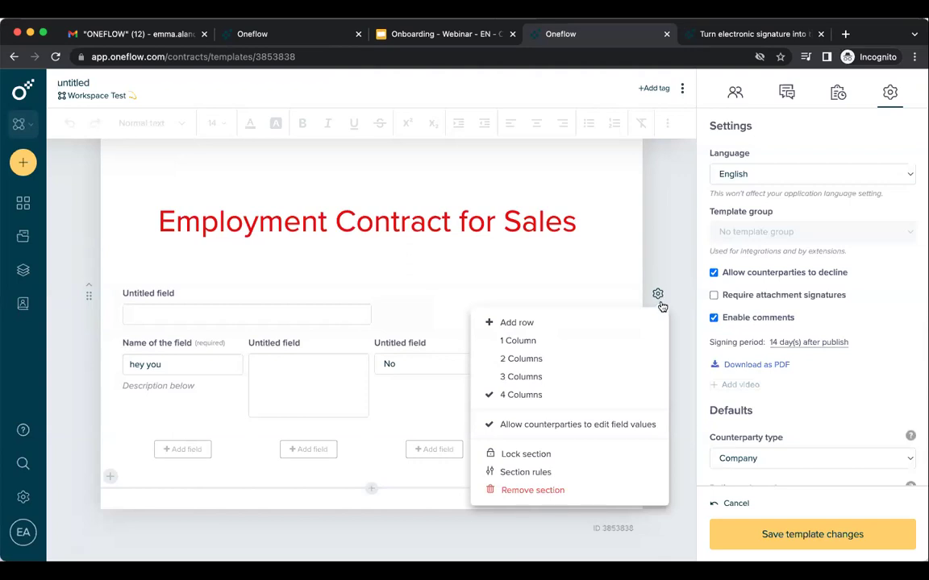
click(656, 425)
click(658, 295)
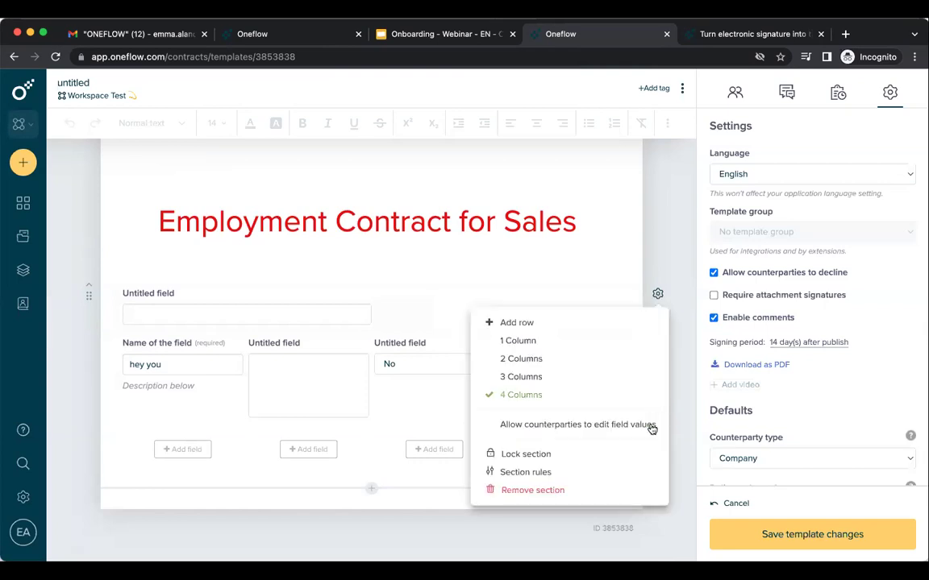
click(656, 426)
Add an Attachments section, a Text and image section reading 'hello!', and a Form section.
click(373, 489)
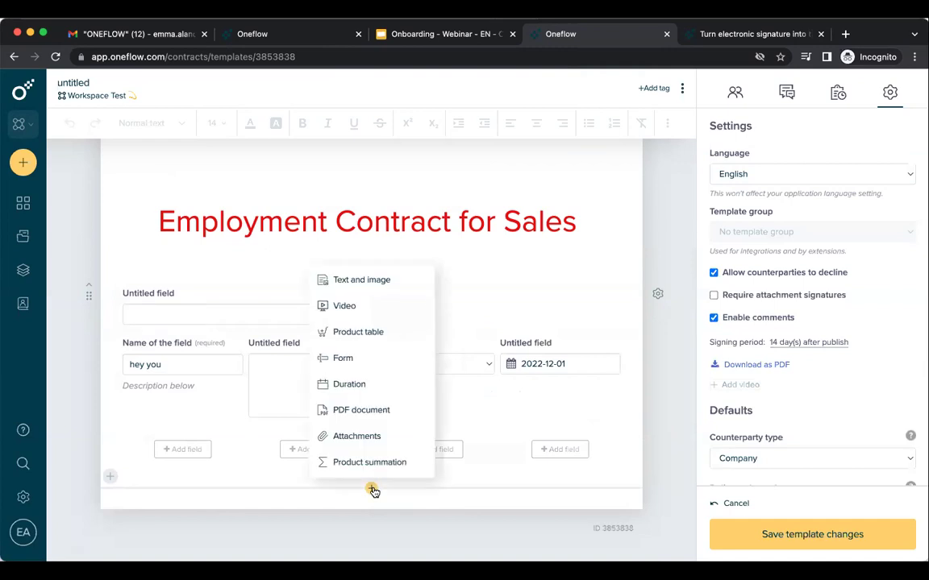
click(398, 446)
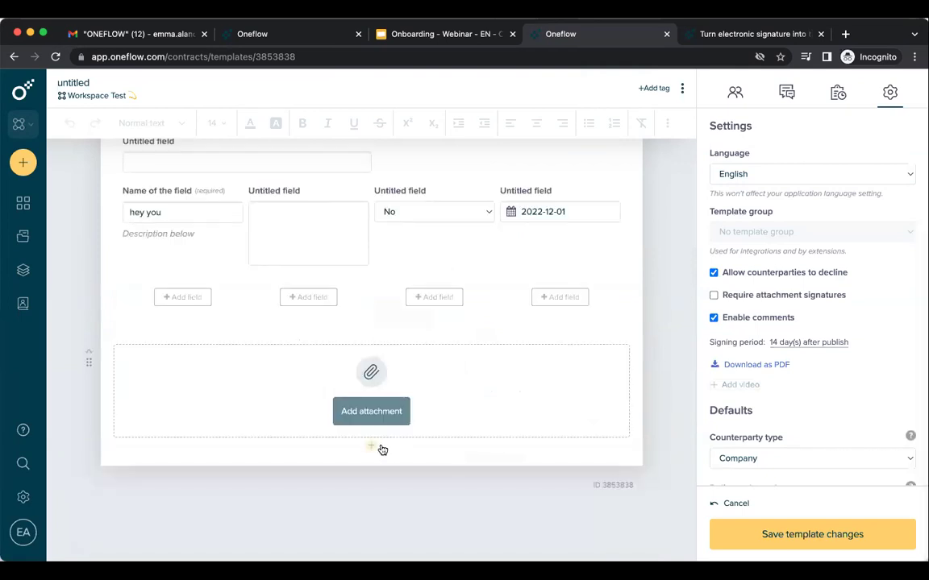
click(372, 448)
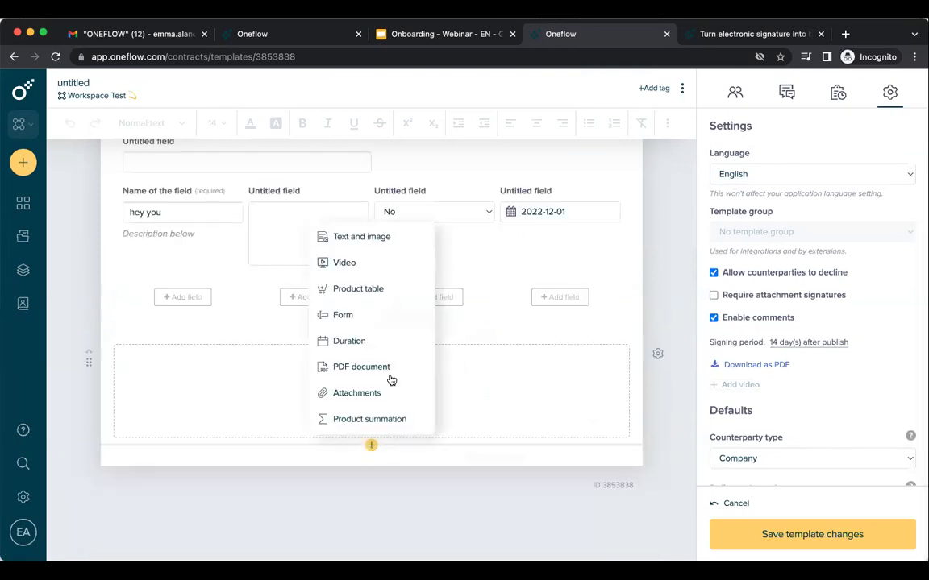
click(379, 243)
click(263, 401)
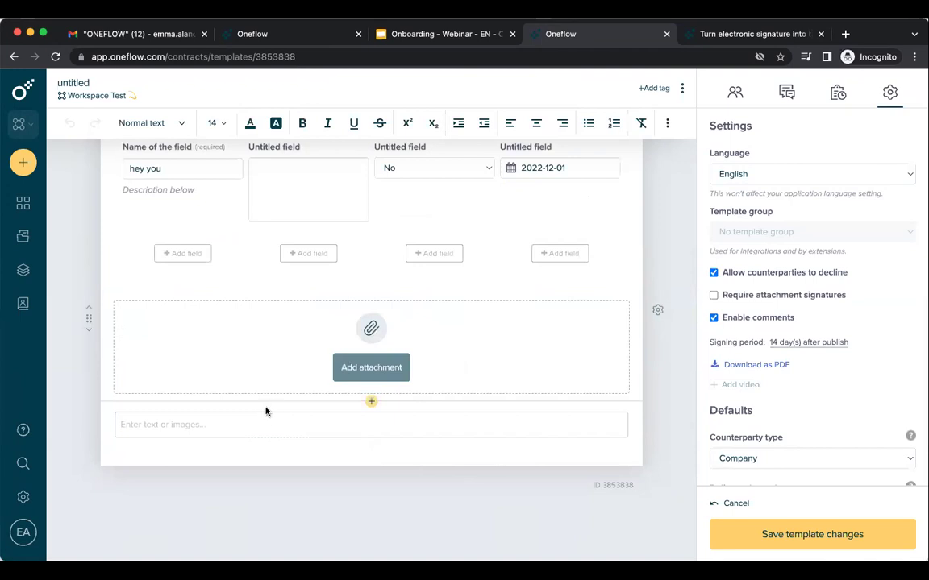
text(hellof)
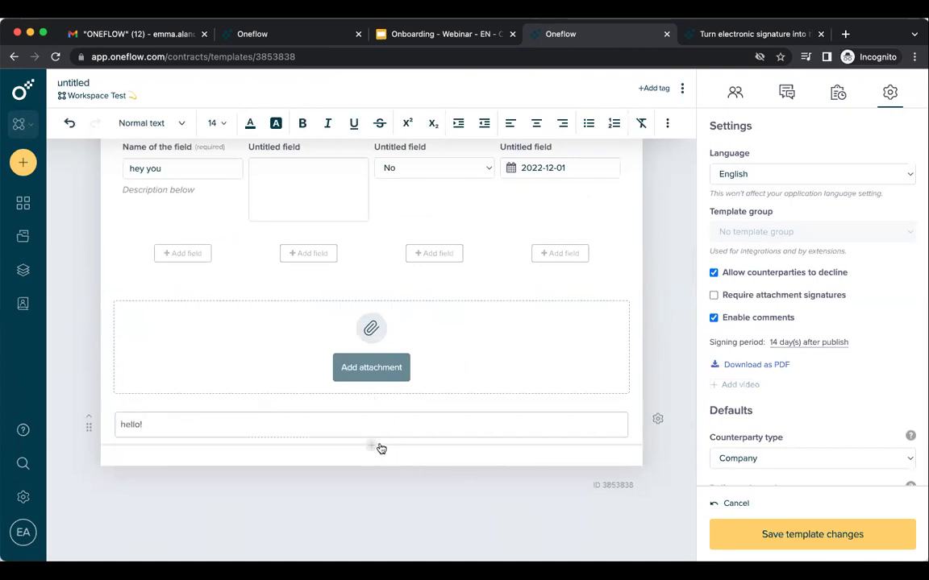
click(372, 446)
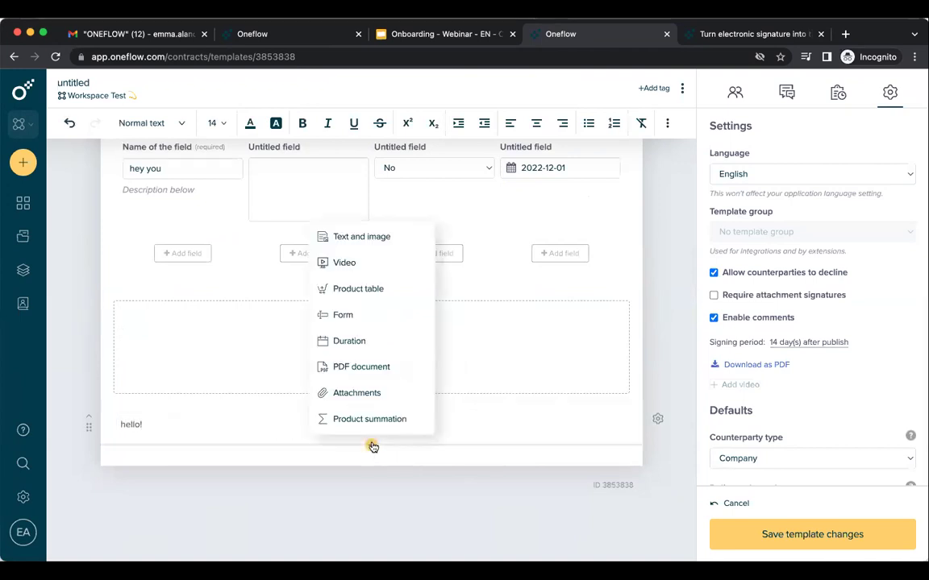
click(383, 324)
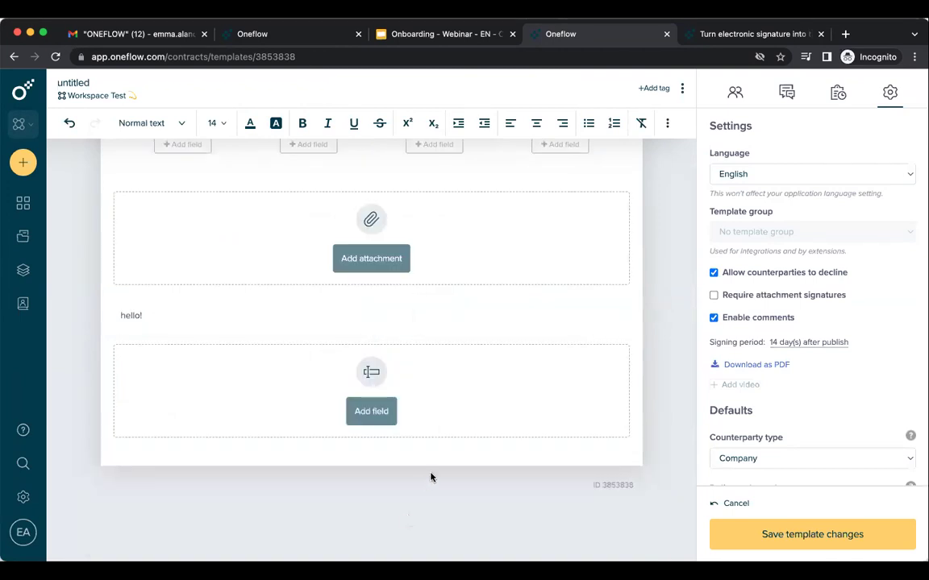
Move the attachment section to the top of the template and save the template changes.
scroll(151, 480, up, 5)
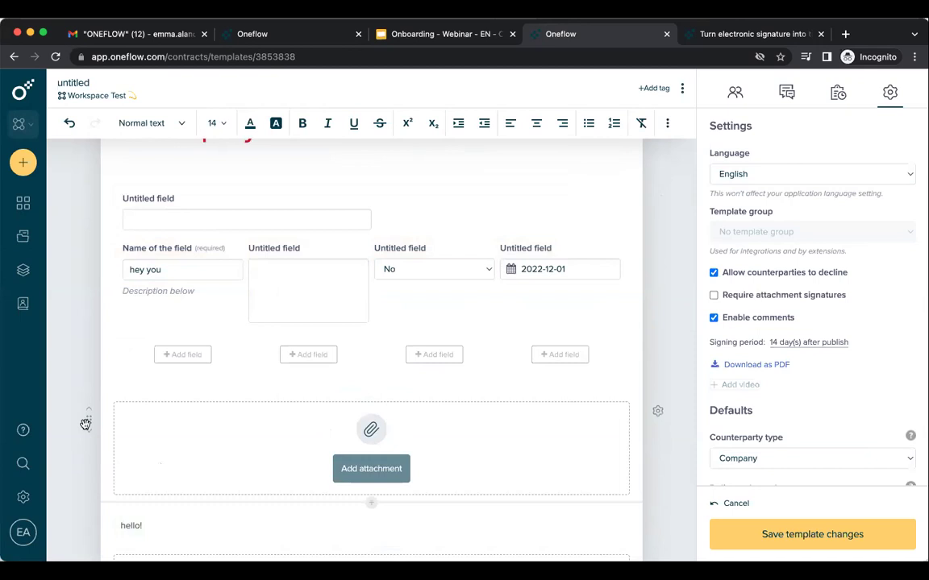
drag(85, 409, 93, 382)
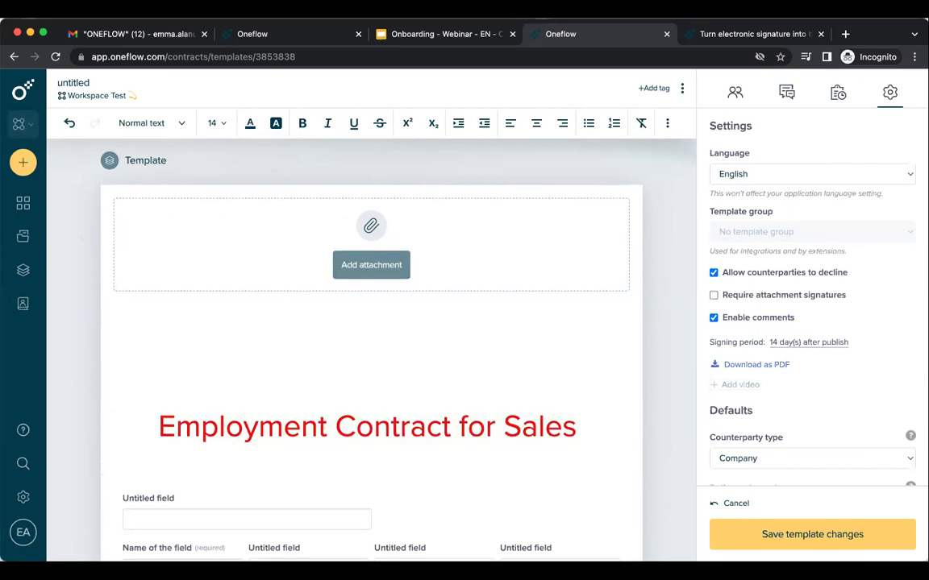
click(861, 544)
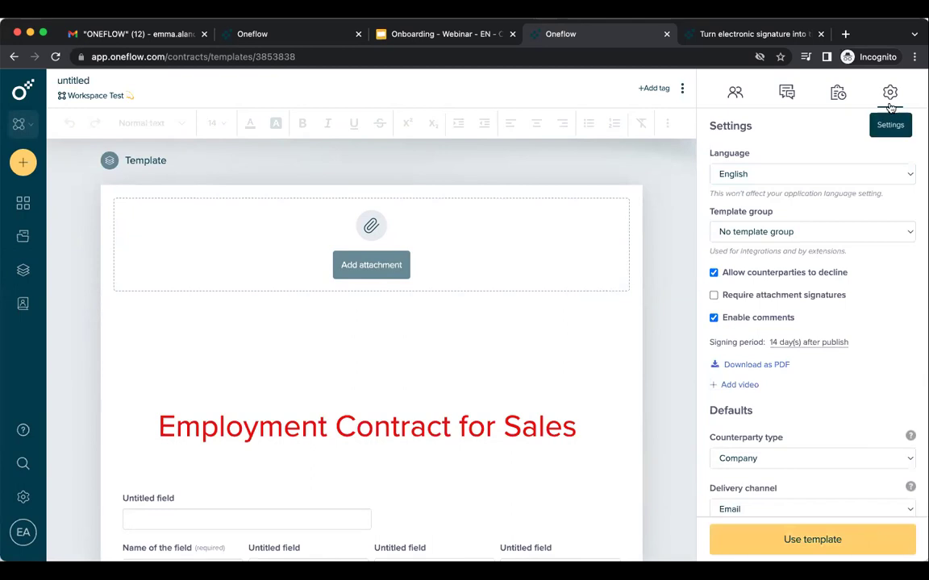
Turn on Require attachment signatures for counterparties.
click(764, 294)
click(766, 294)
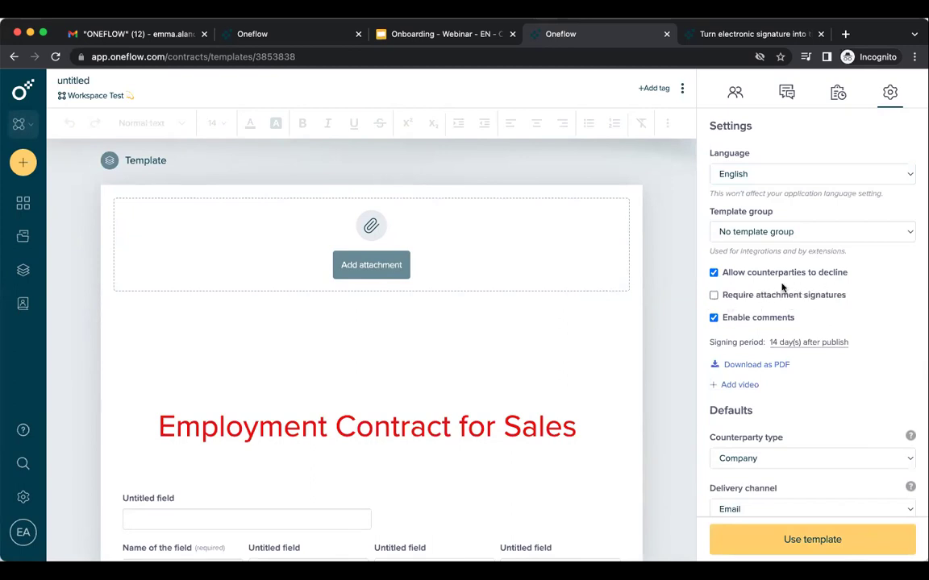
click(774, 299)
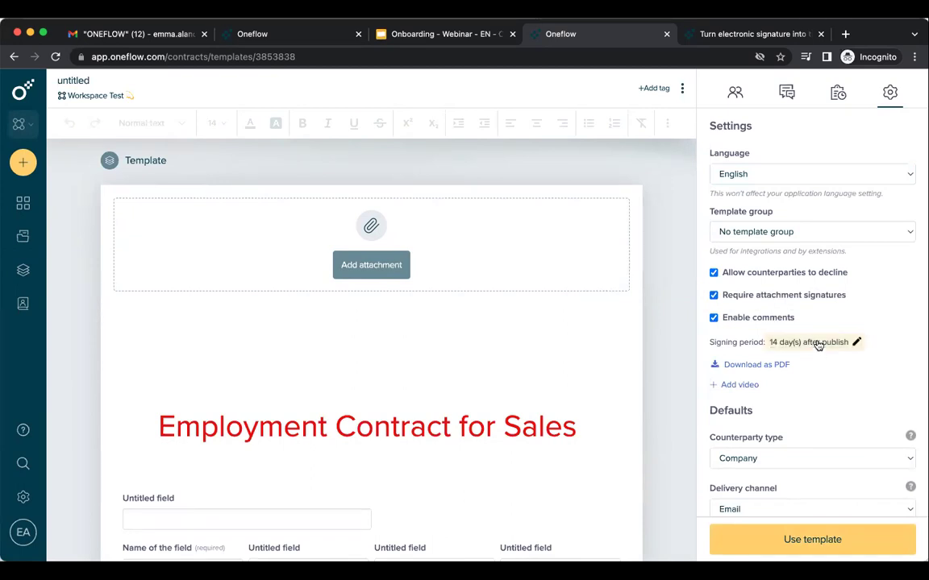
Try adjusting the signing period, then cancel to keep 14 days after publish.
click(857, 343)
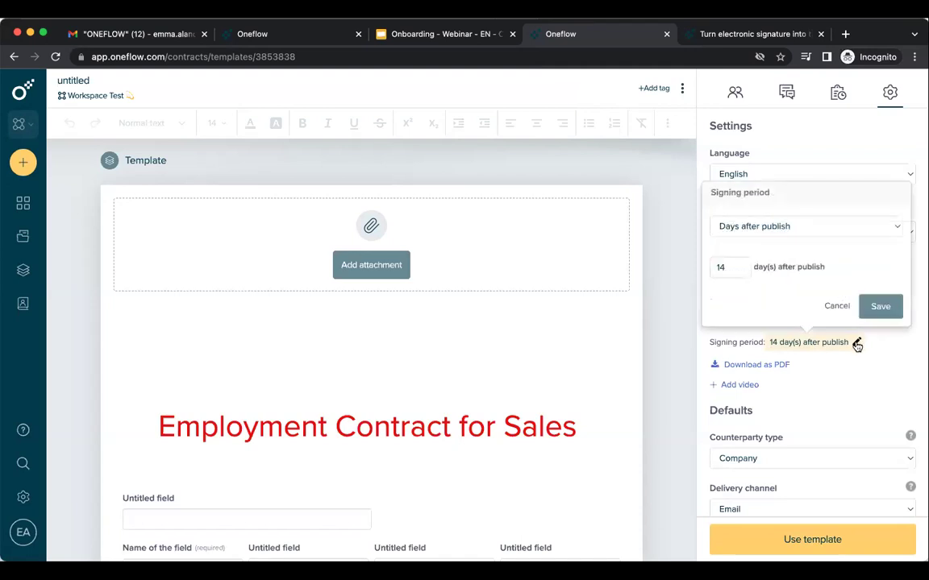
click(739, 263)
click(739, 263)
click(740, 264)
click(740, 264)
click(739, 271)
click(739, 272)
click(739, 272)
click(739, 271)
click(739, 271)
click(739, 271)
click(739, 272)
click(739, 271)
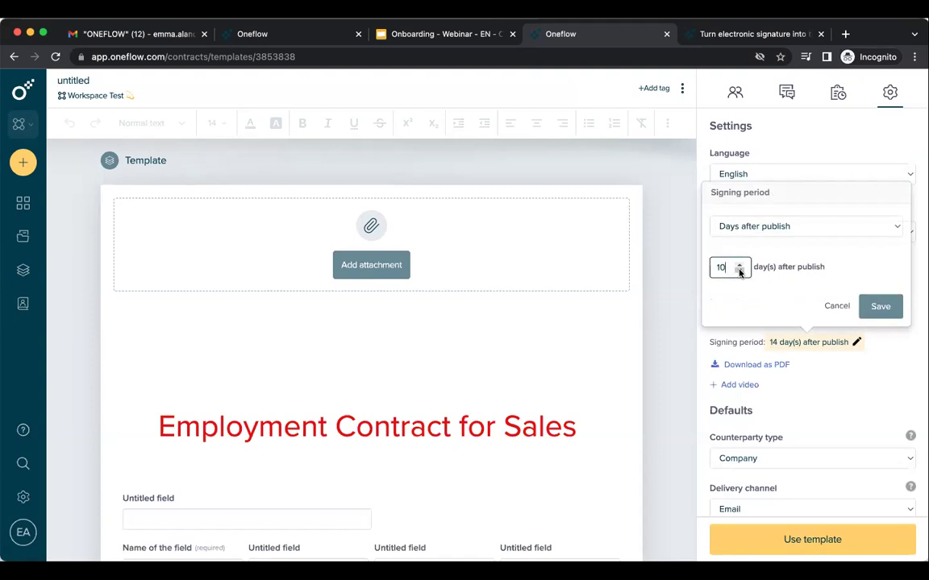
click(837, 305)
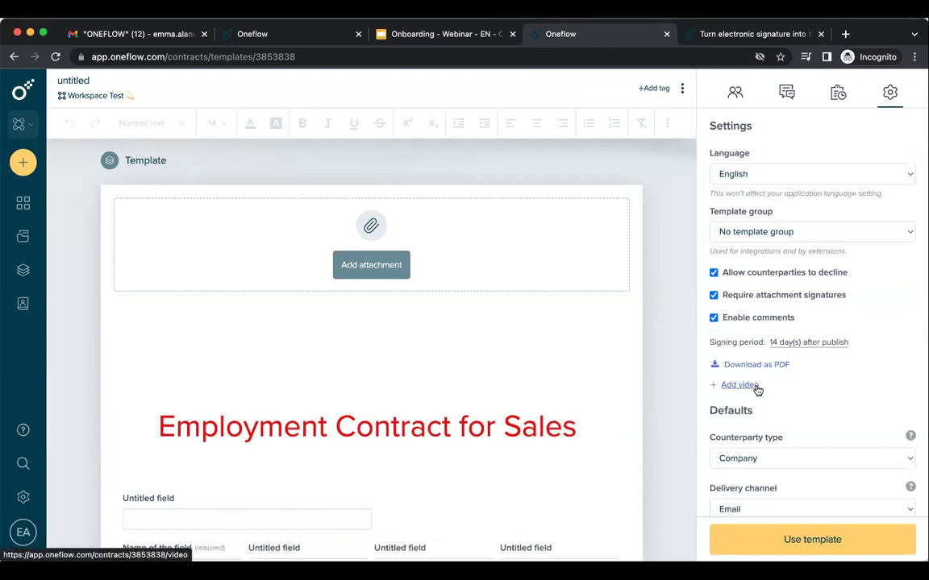
scroll(746, 387, down, 3)
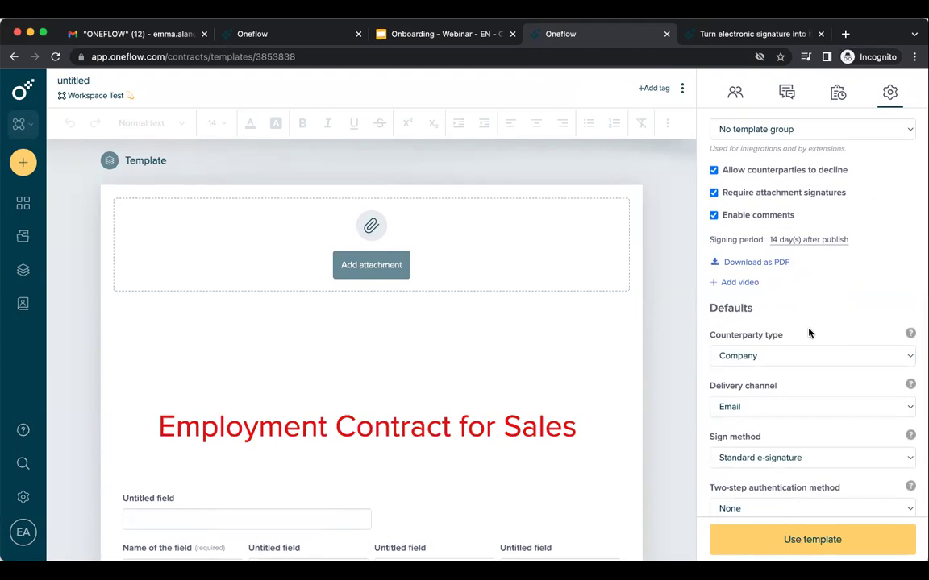
Set the default counterparty type to Individual and keep Email as delivery channel.
click(811, 355)
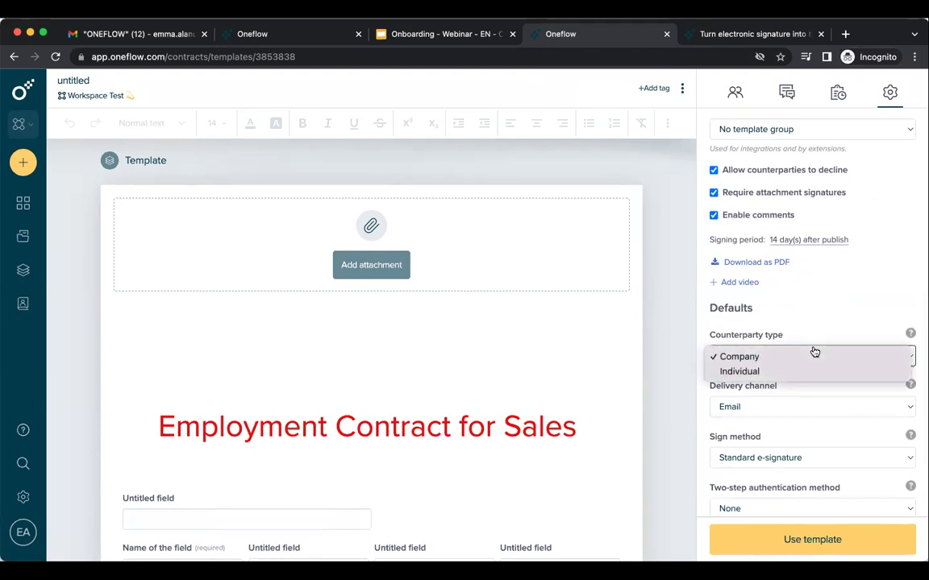
click(801, 371)
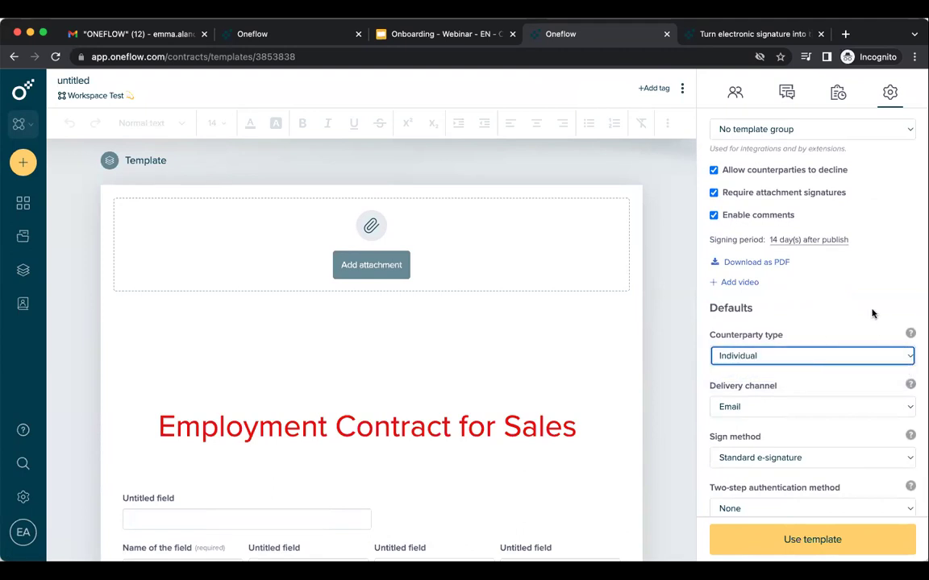
scroll(873, 315, down, 1)
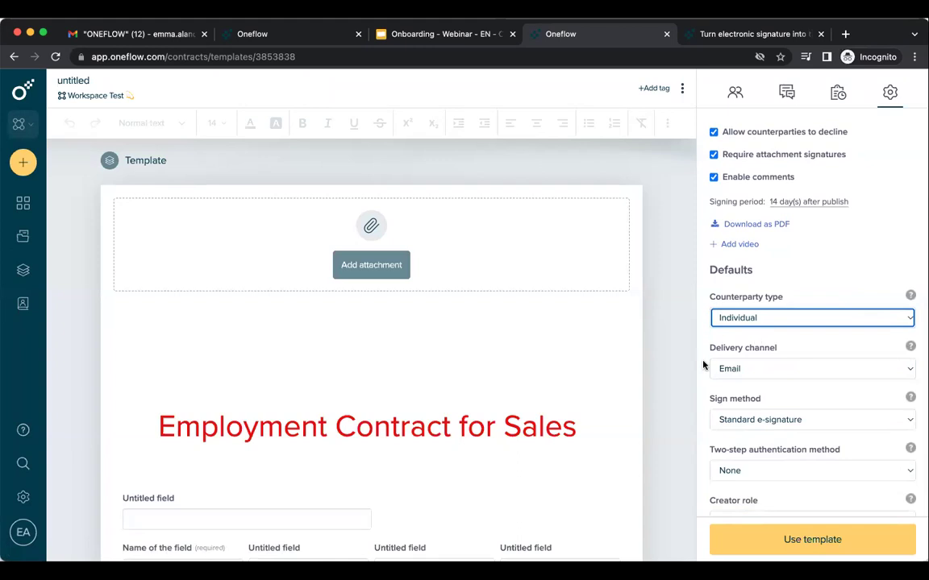
click(765, 370)
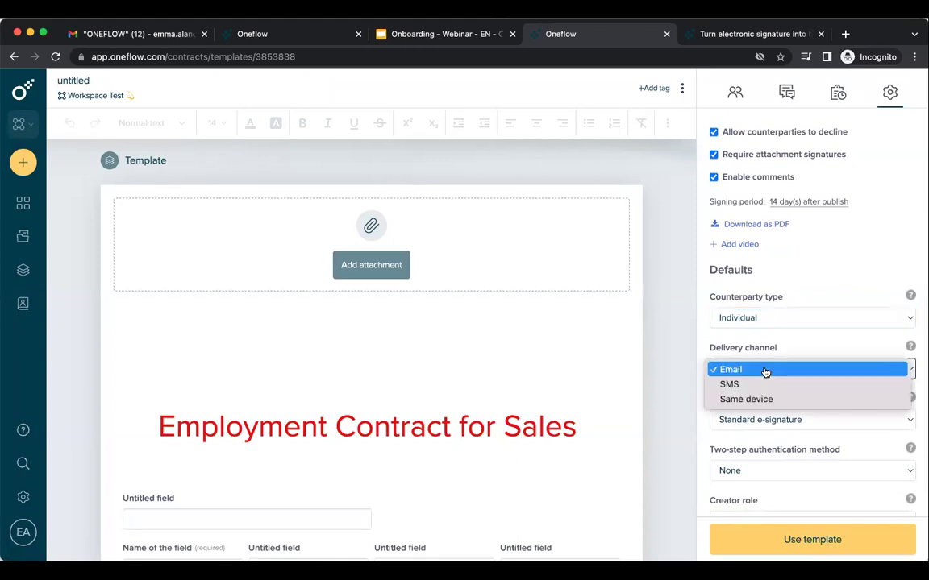
click(763, 371)
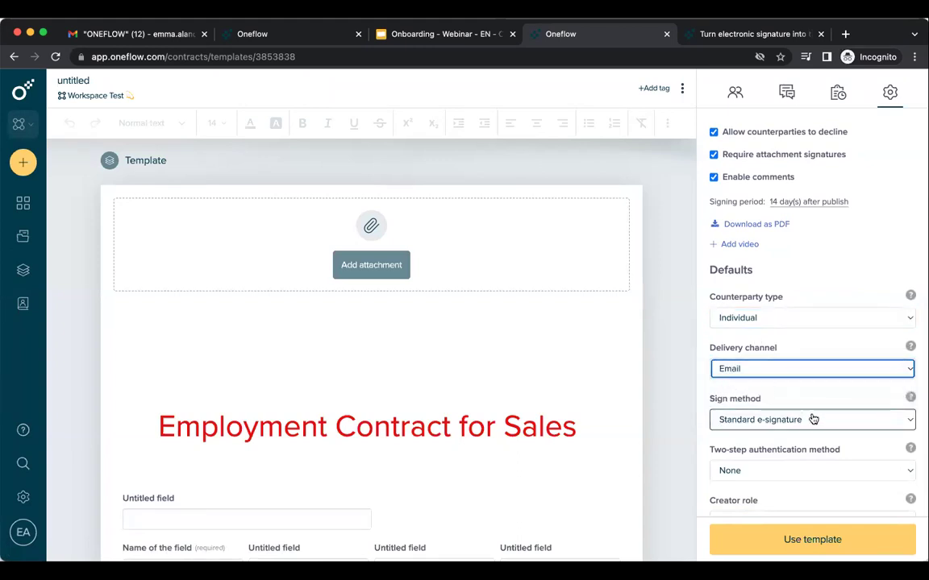
Set sign method to Swedish BankID, two-step authentication None, and creator role Organizer.
click(814, 419)
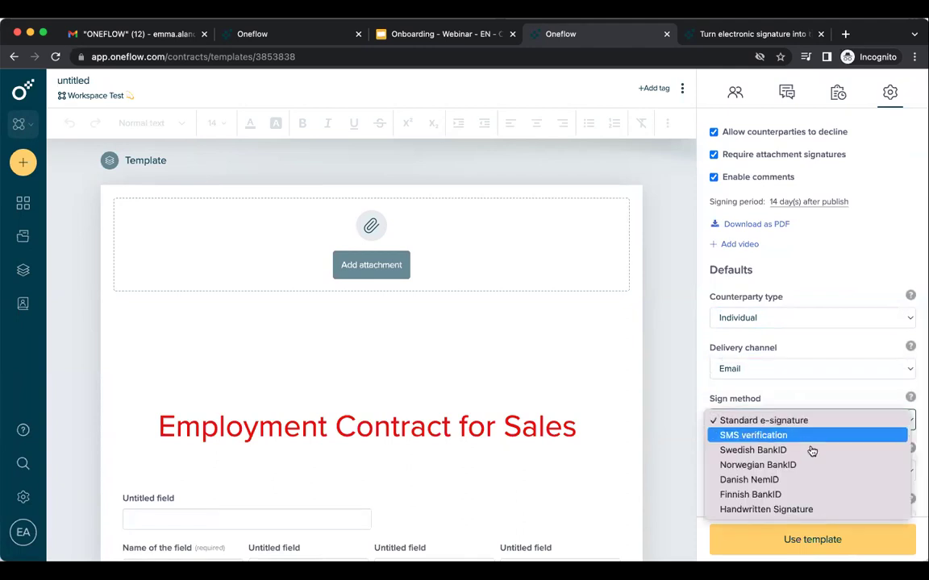
click(813, 449)
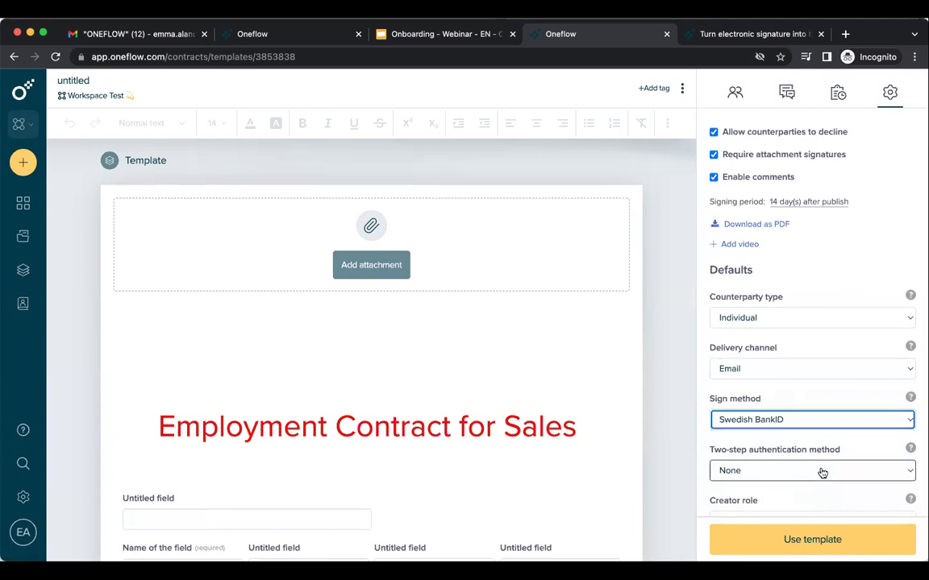
click(822, 473)
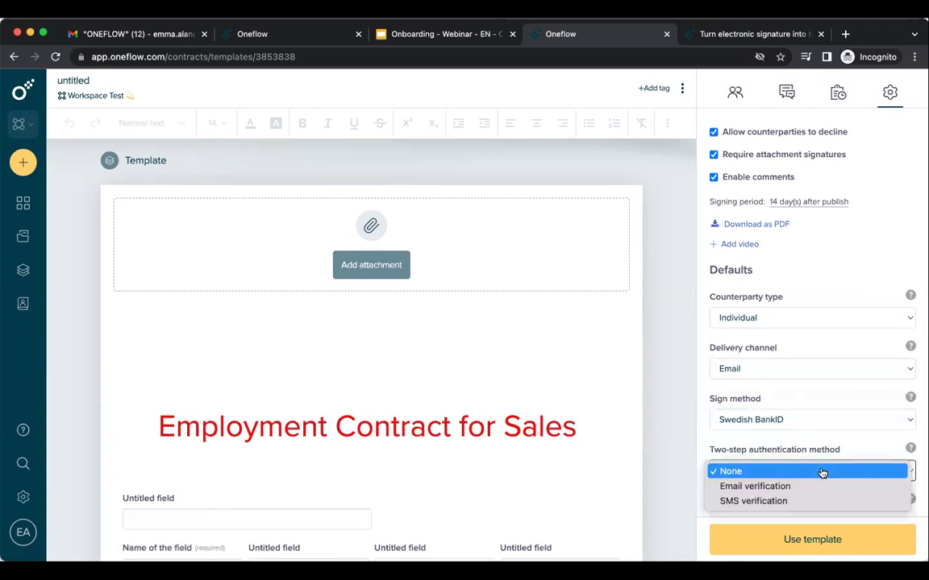
click(822, 471)
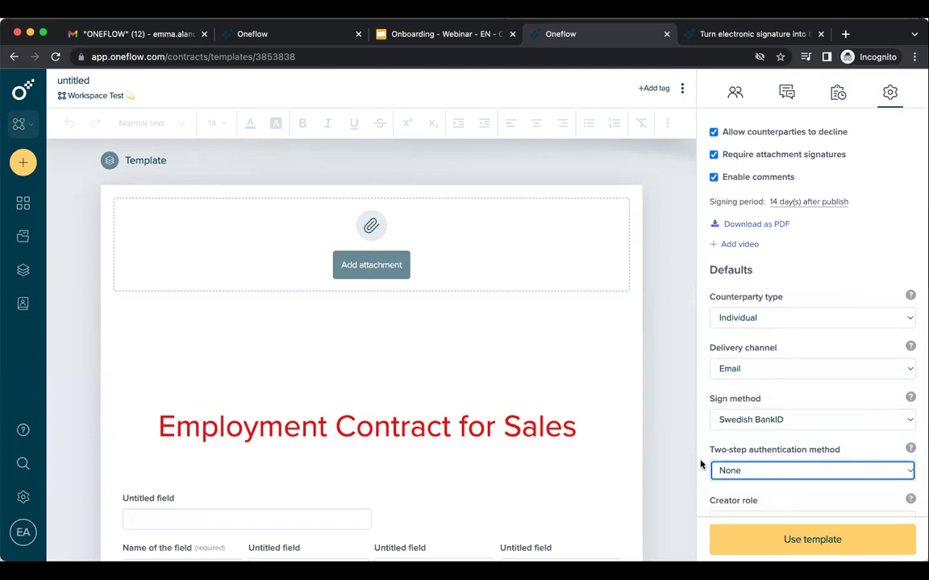
scroll(703, 462, down, 1)
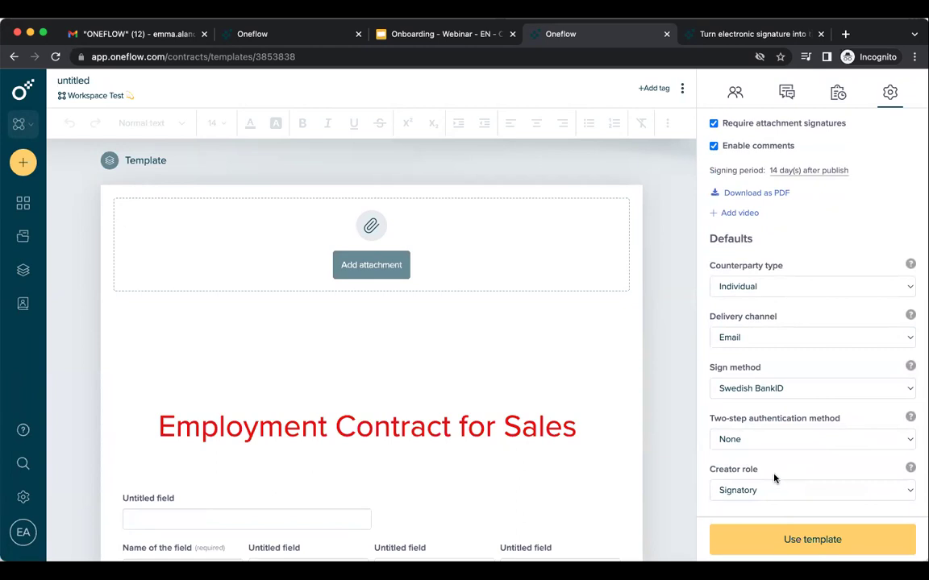
click(777, 492)
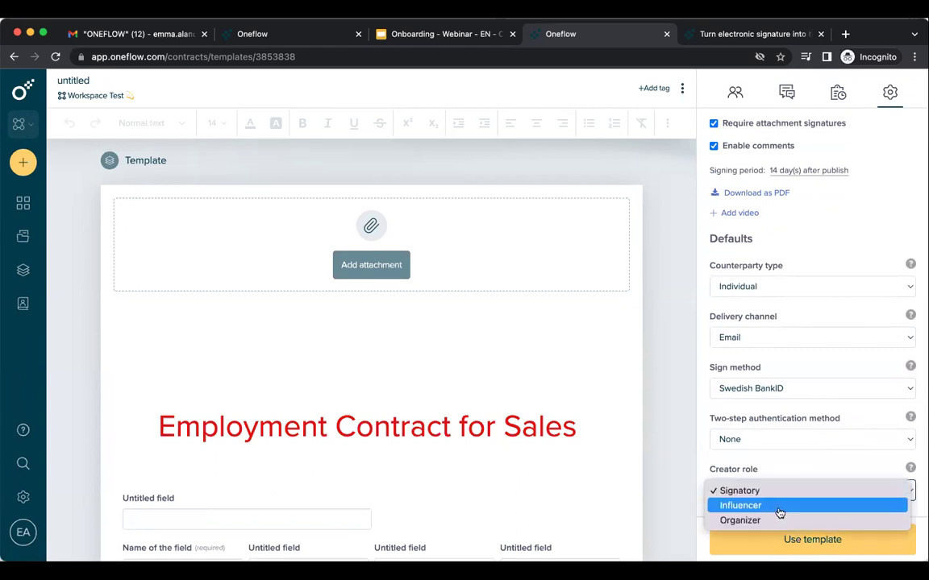
click(771, 520)
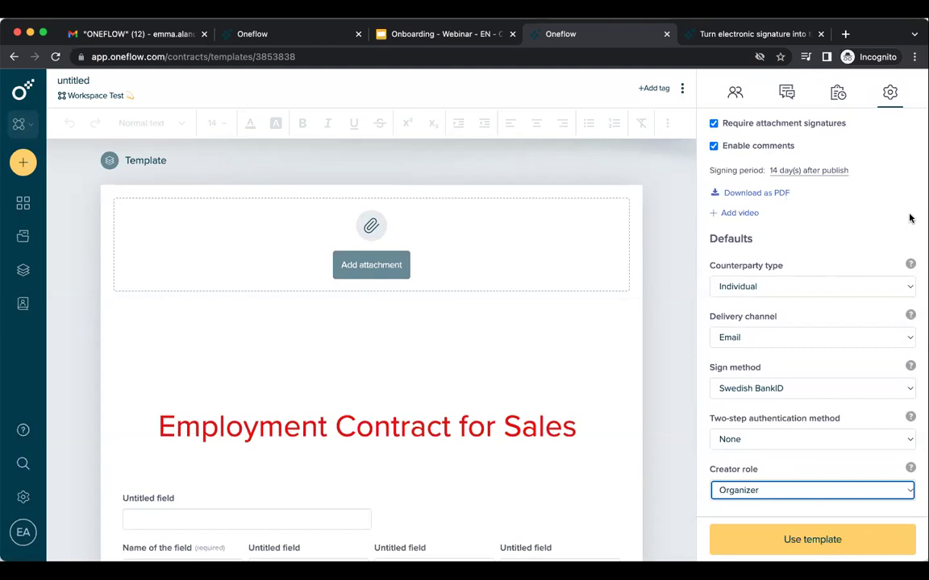
scroll(909, 218, up, 4)
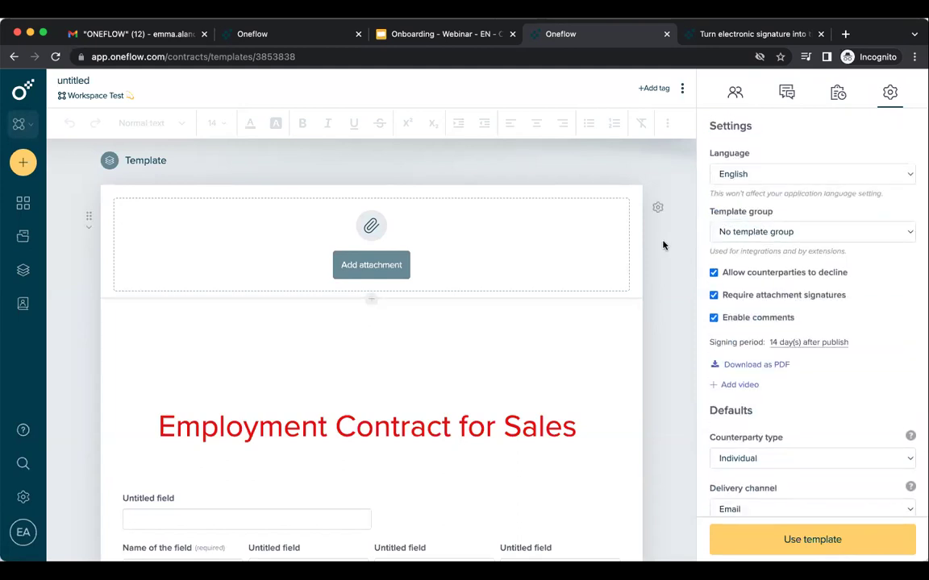